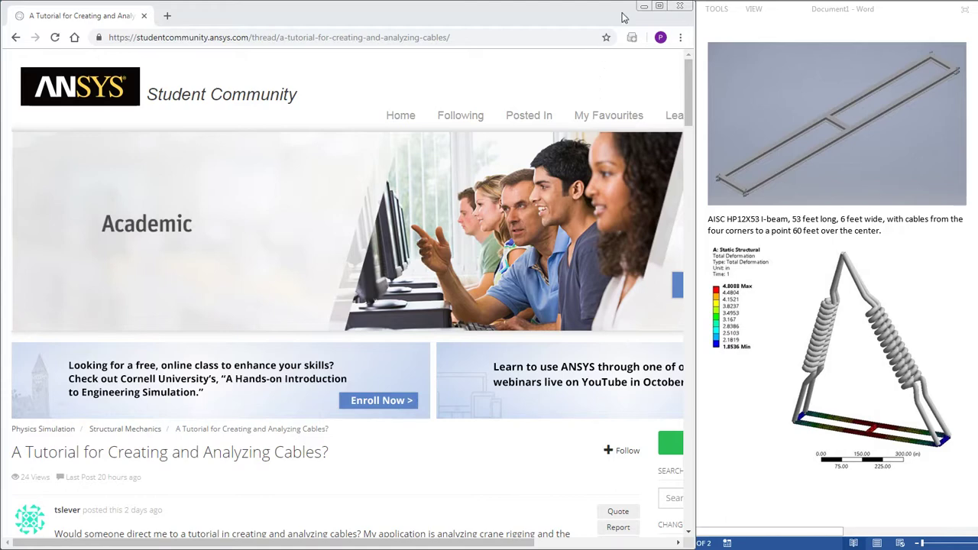
Switch Structural Steel's Young's Modulus unit from psi to Pa (2E+11), then go back to the Project schematic
{"action": "left_click", "coordinate": [644, 6]}
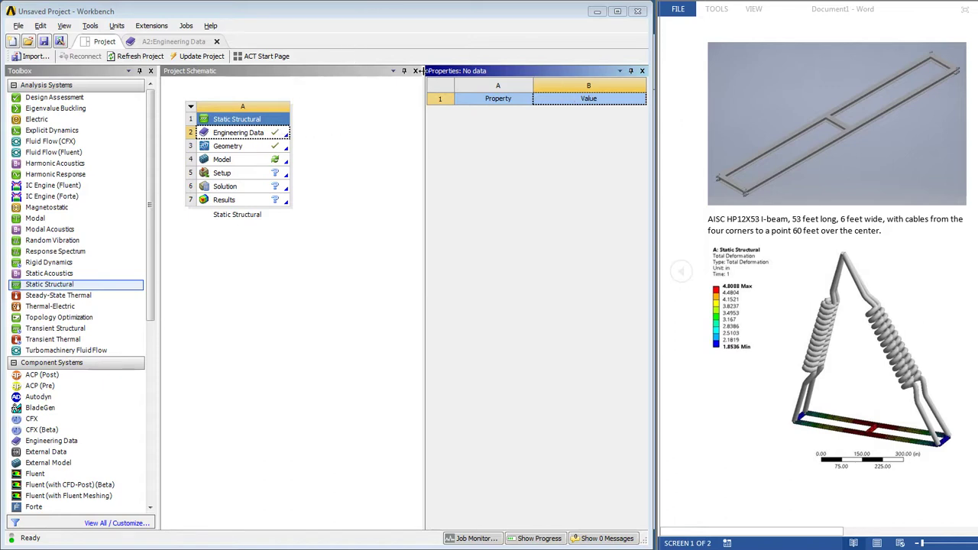
{"action": "left_click", "coordinate": [197, 46]}
{"action": "left_click", "coordinate": [196, 45]}
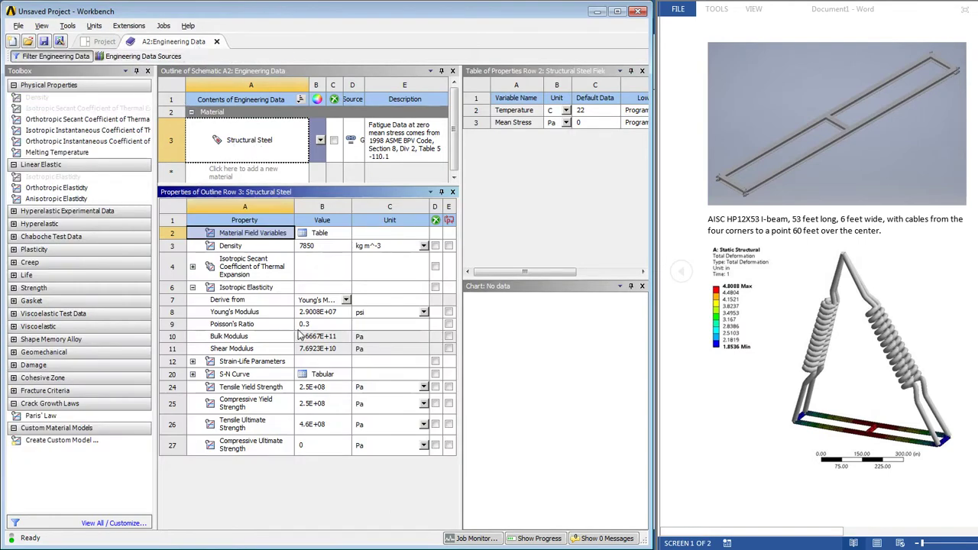
{"action": "left_click", "coordinate": [423, 313]}
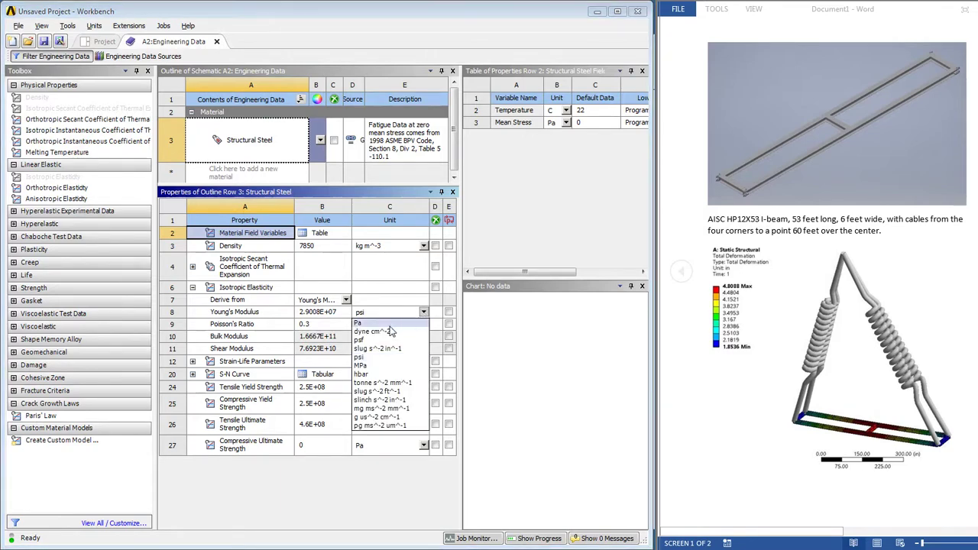
{"action": "left_click", "coordinate": [388, 325]}
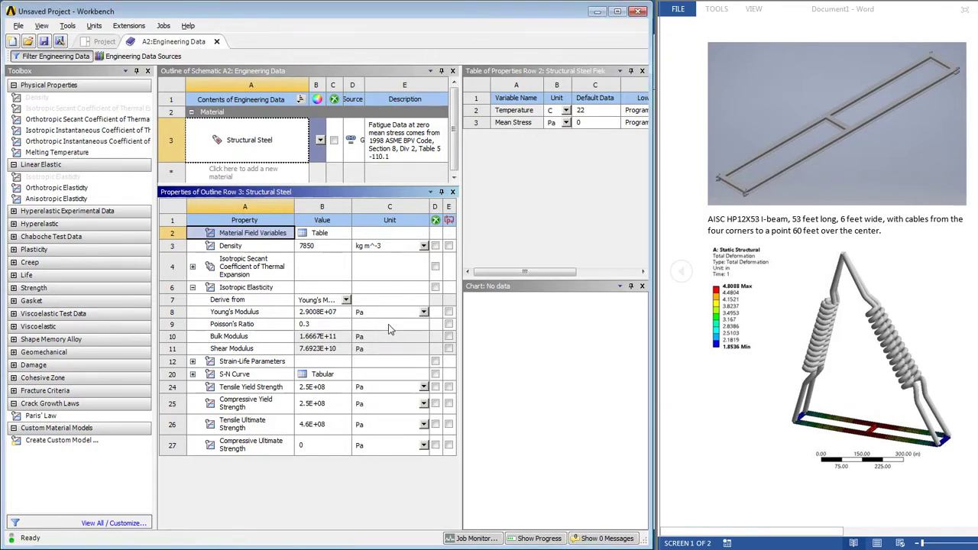
{"action": "left_click", "coordinate": [100, 42]}
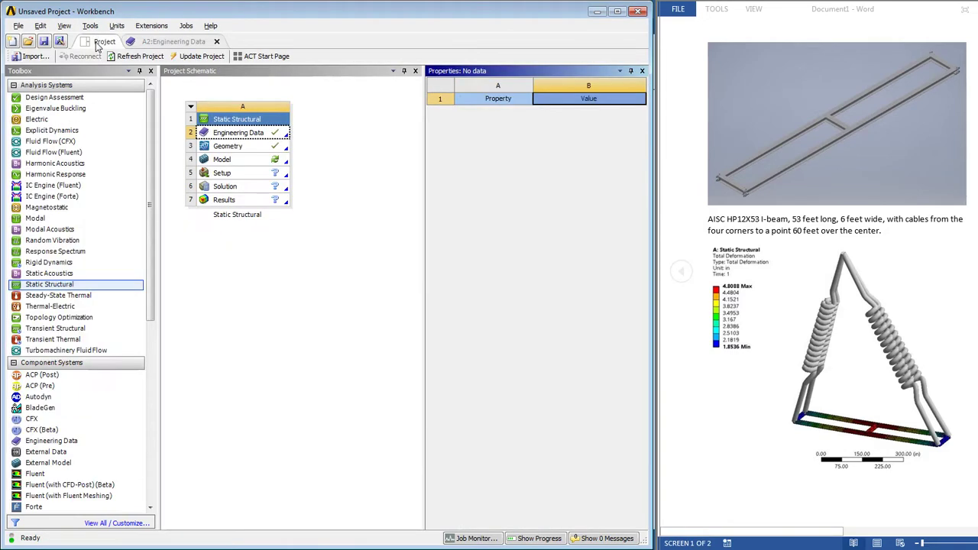
Open Geometry in SpaceClaim, keep Imperial feet units and set the minor grid spacing to 1
{"action": "double_click", "coordinate": [217, 151]}
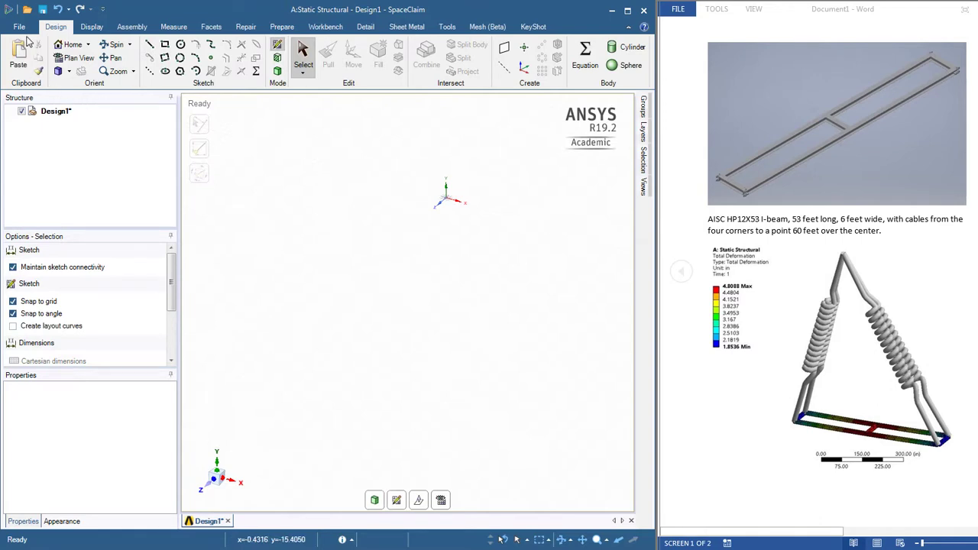
{"action": "left_click", "coordinate": [20, 28]}
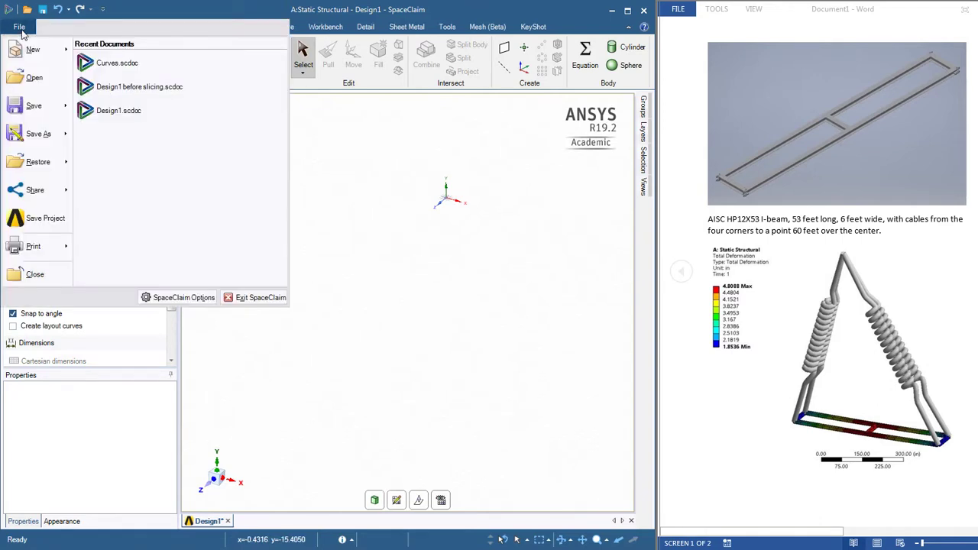
{"action": "left_click", "coordinate": [161, 304]}
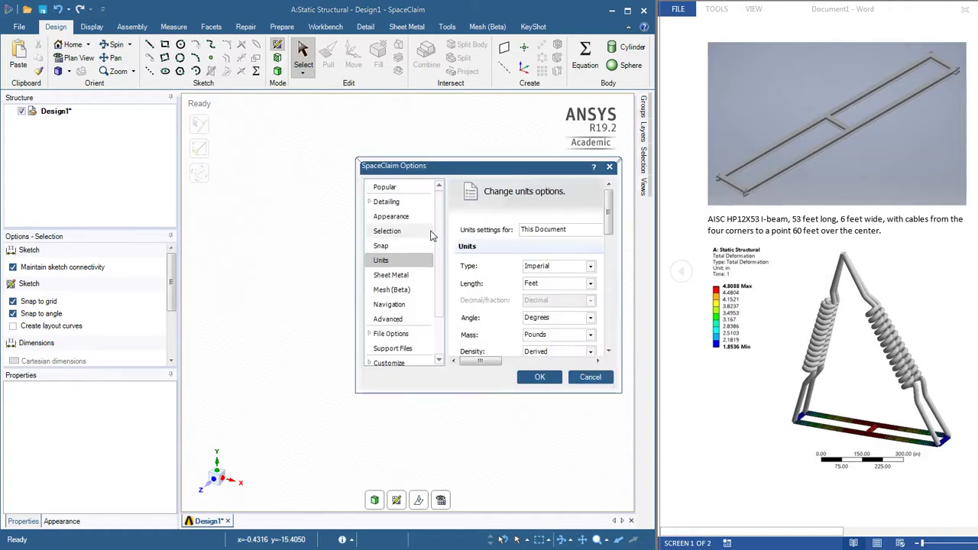
{"action": "left_click", "coordinate": [593, 266]}
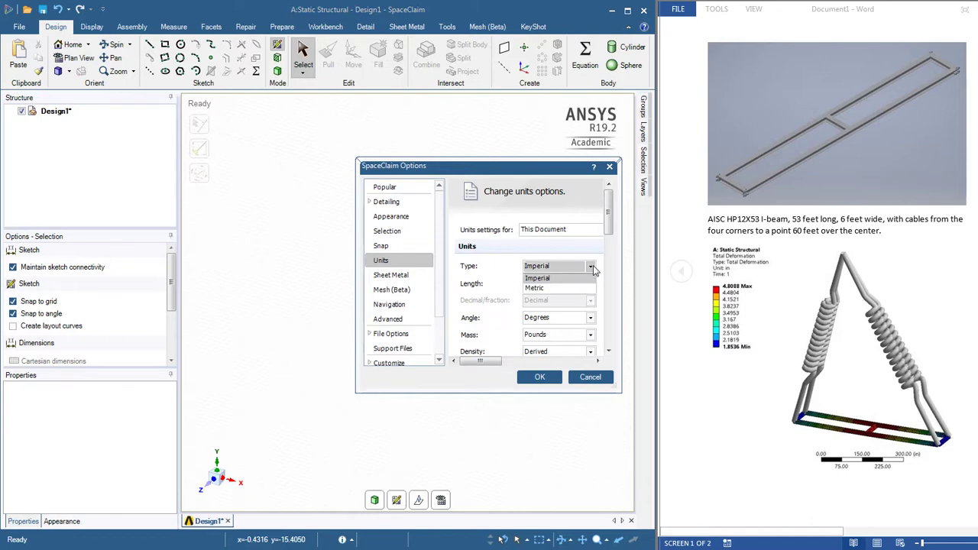
{"action": "left_click", "coordinate": [593, 267]}
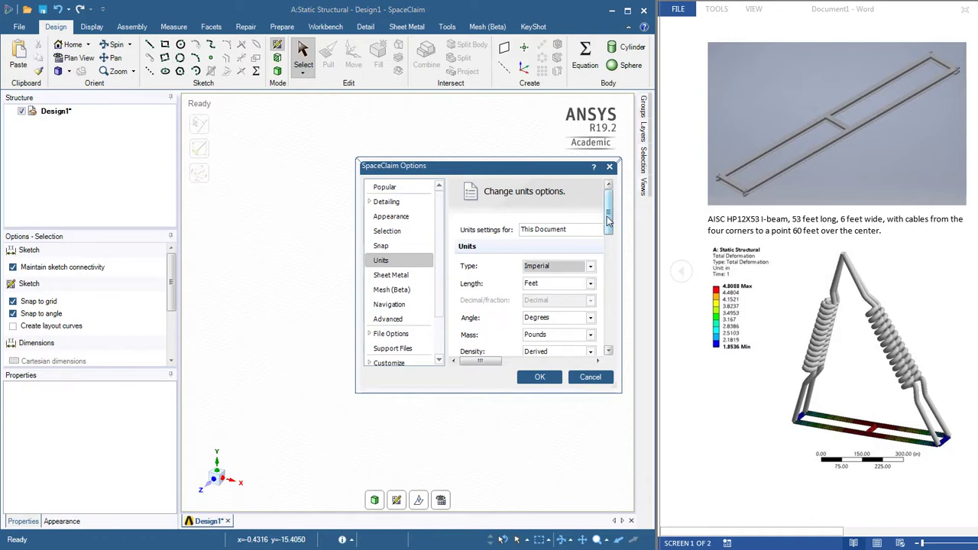
{"action": "left_click_drag", "start_coordinate": [612, 229], "coordinate": [612, 336]}
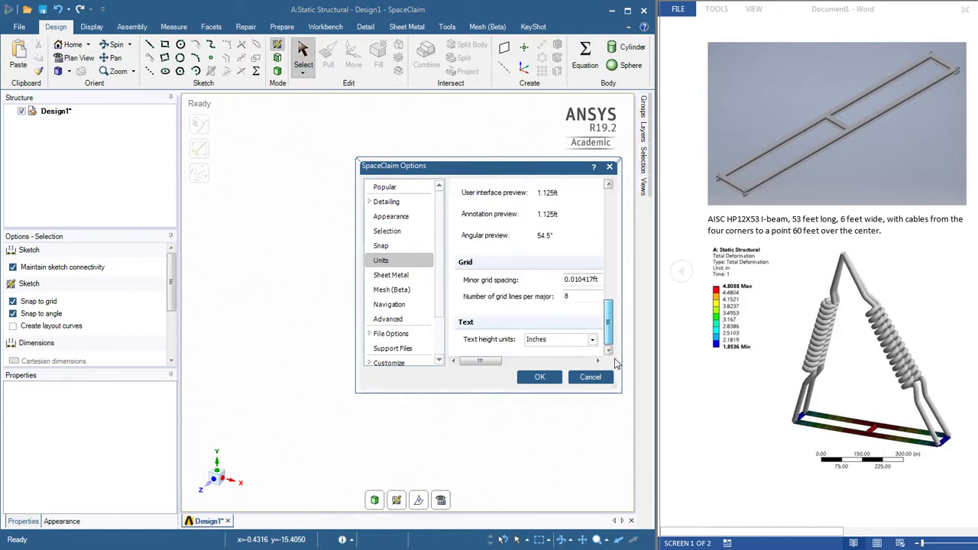
{"action": "double_click", "coordinate": [576, 280]}
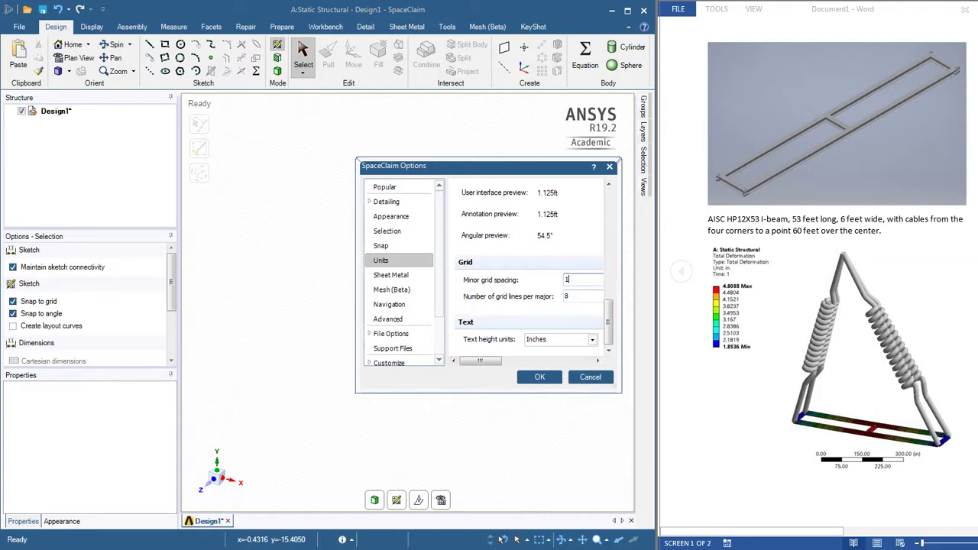
{"action": "key", "text": "Return"}
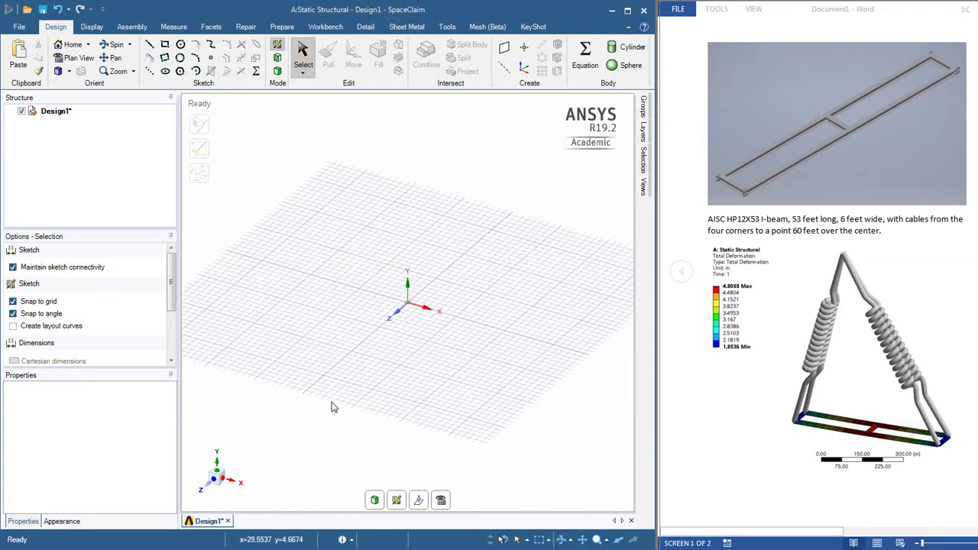
Turn on Create layout curves in the Selection options
{"action": "scroll", "coordinate": [332, 407], "scroll_direction": "up", "scroll_amount": 5}
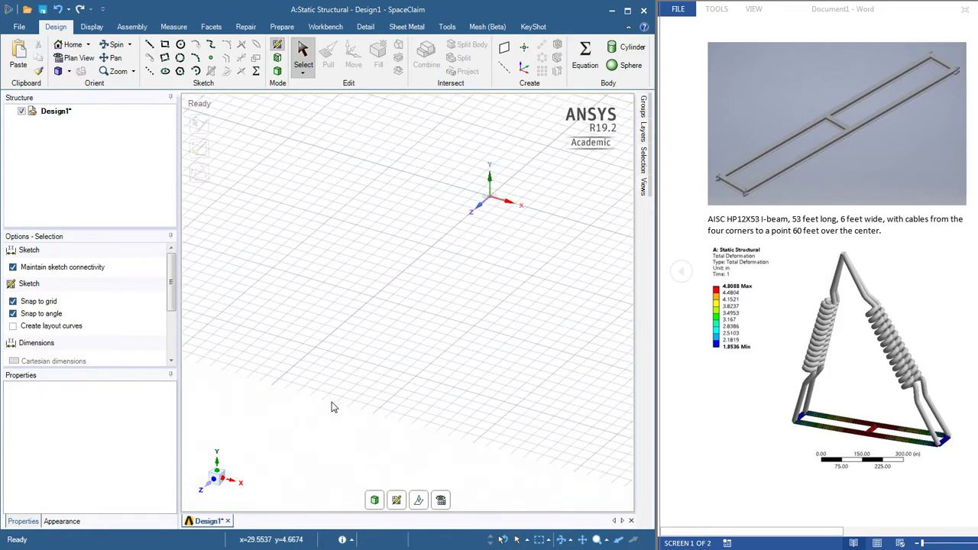
{"action": "scroll", "coordinate": [333, 408], "scroll_direction": "down", "scroll_amount": 2}
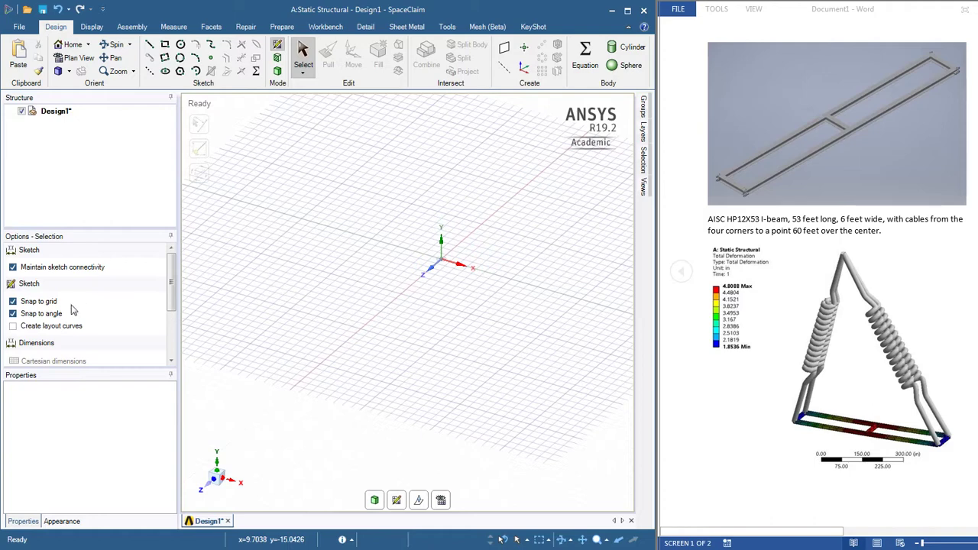
{"action": "left_click", "coordinate": [13, 326]}
Draw a 53 ft by 6 ft rectangle from the origin, cancelling the extra rectangle
{"action": "left_click", "coordinate": [164, 44]}
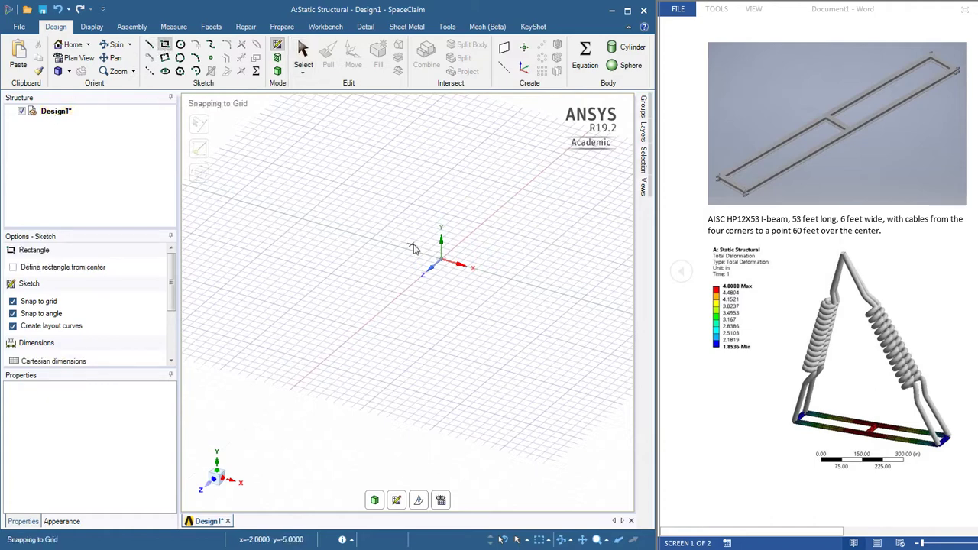
{"action": "left_click", "coordinate": [443, 263]}
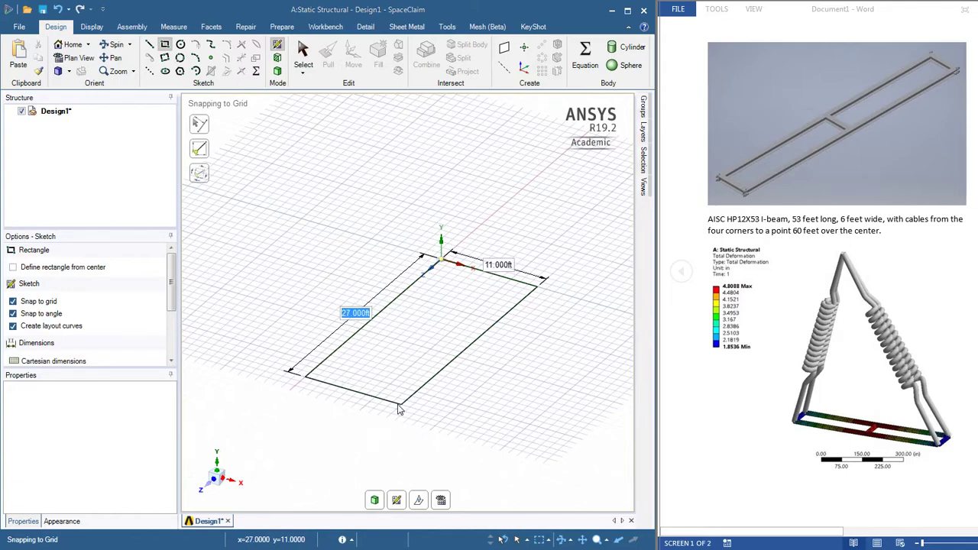
{"action": "type", "text": "53"}
{"action": "key", "text": "Tab"}
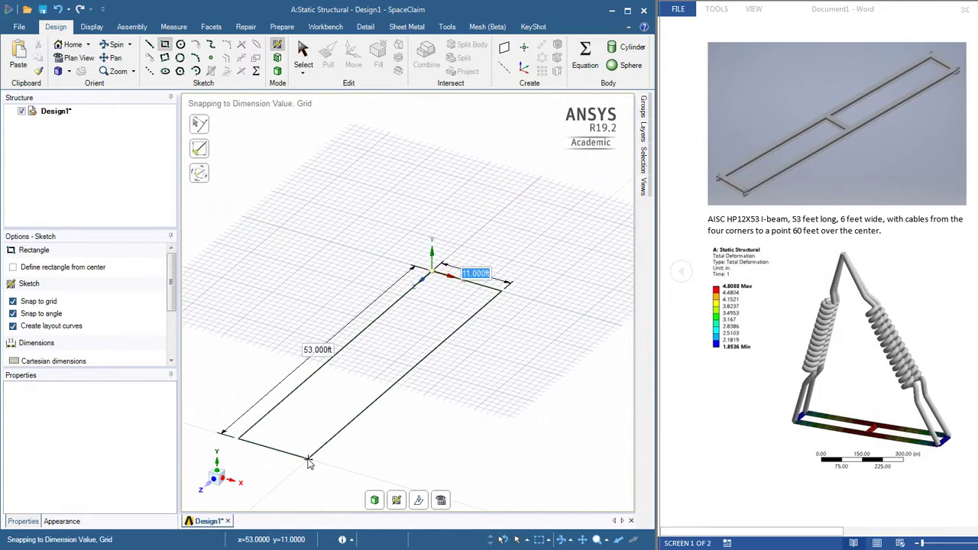
{"action": "type", "text": "6"}
{"action": "key", "text": "Return"}
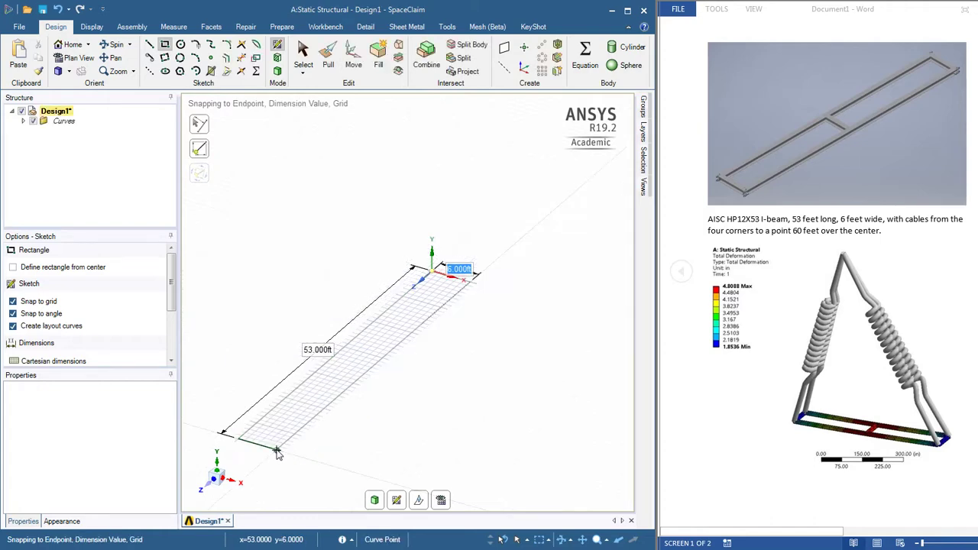
{"action": "left_click", "coordinate": [336, 421]}
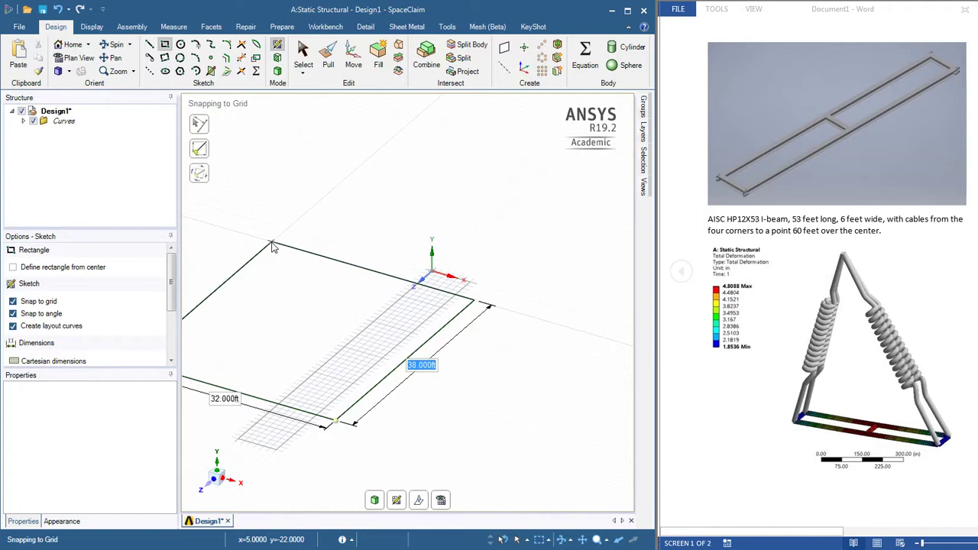
{"action": "key", "text": "Escape"}
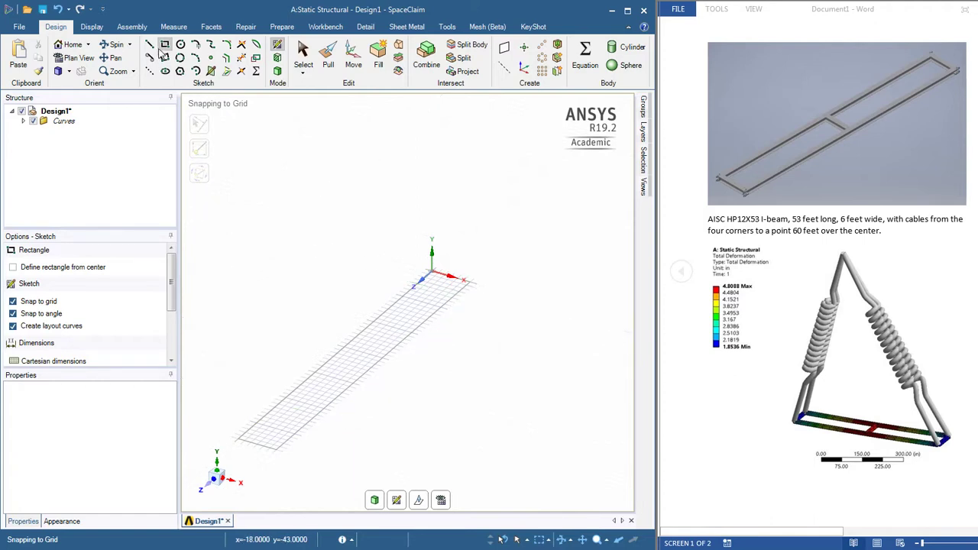
Add a 6 ft line at 90° from the long edge's midpoint, then finish the sketch in 3D
{"action": "left_click", "coordinate": [149, 45]}
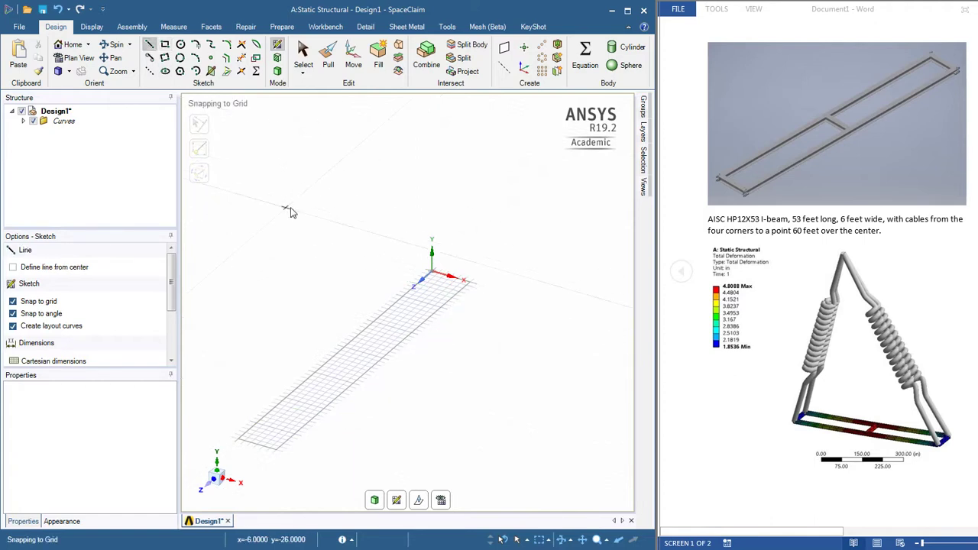
{"action": "left_click", "coordinate": [337, 355]}
{"action": "left_click", "coordinate": [375, 369]}
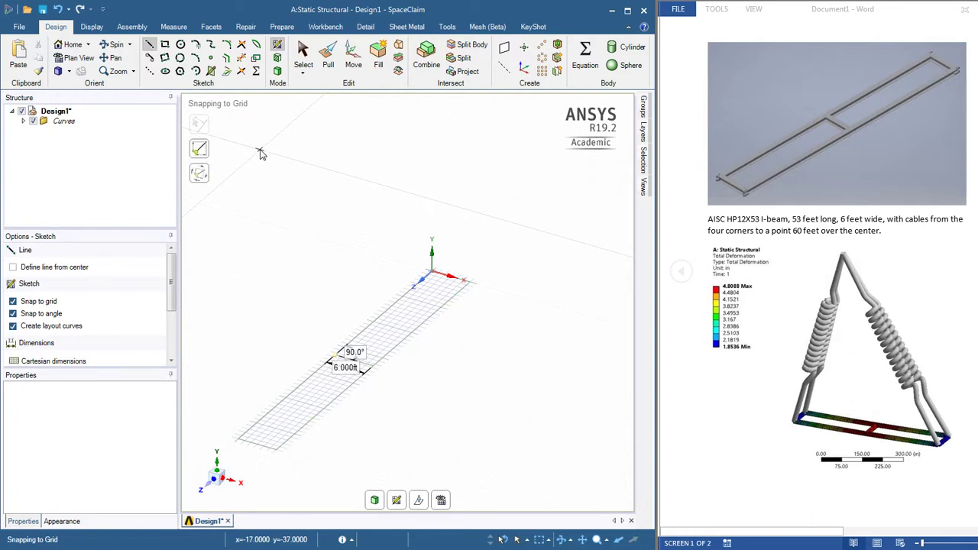
{"action": "left_click", "coordinate": [277, 73]}
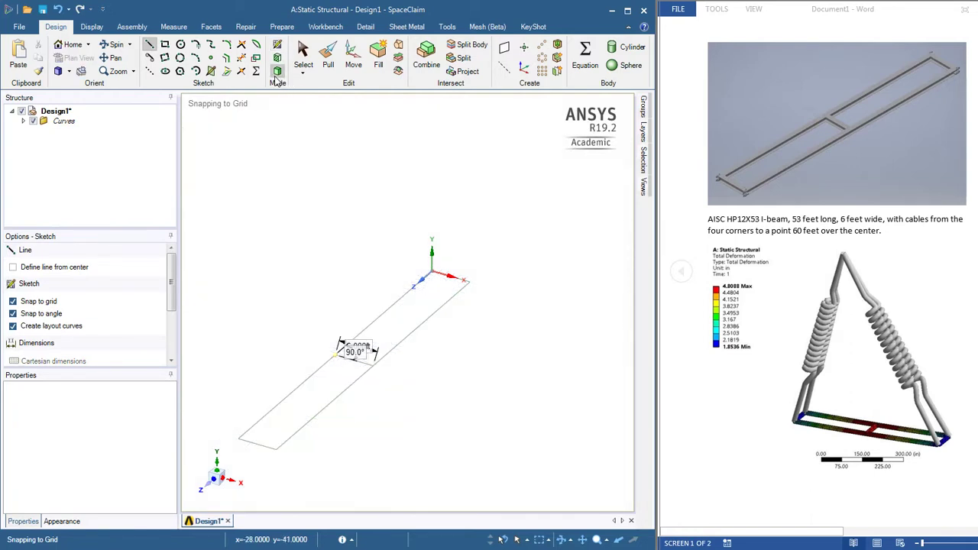
{"action": "left_click", "coordinate": [23, 121]}
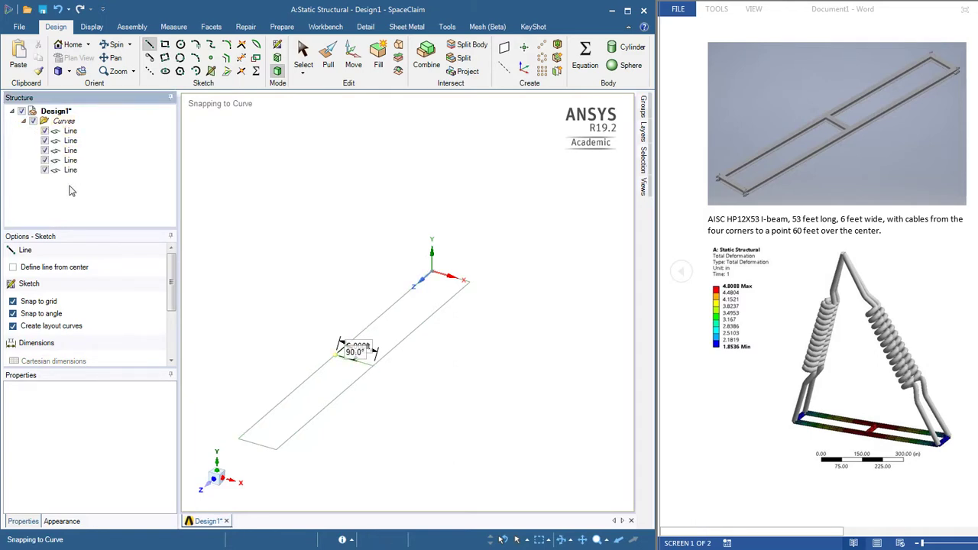
Open the AISC profile library from the Prepare tab's beam profile options
{"action": "left_click", "coordinate": [282, 29]}
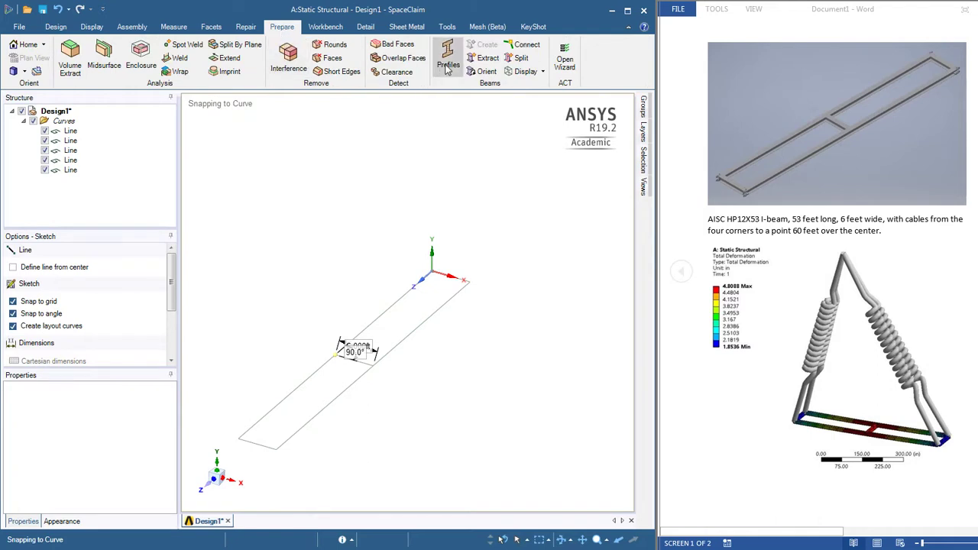
{"action": "left_click", "coordinate": [449, 66]}
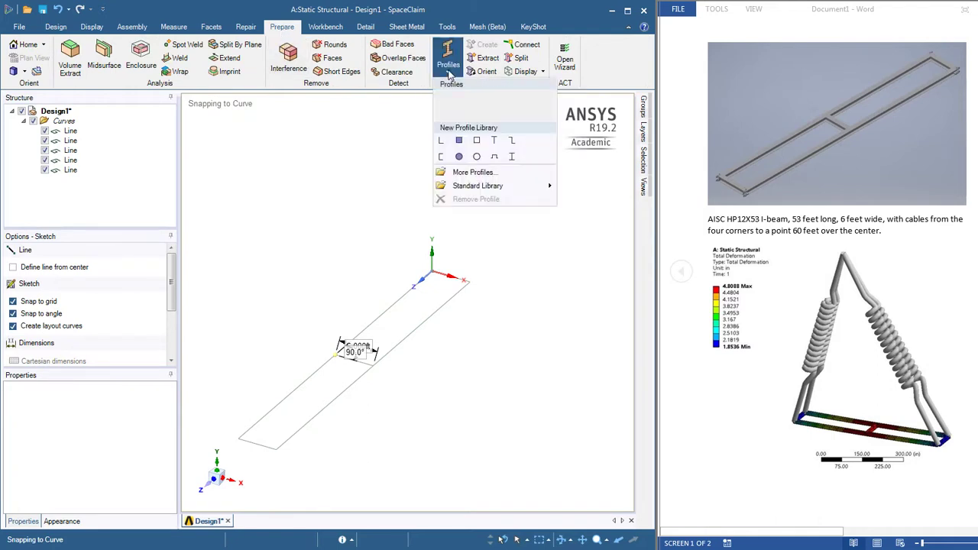
{"action": "mouse_move", "coordinate": [526, 191]}
{"action": "left_click", "coordinate": [581, 186]}
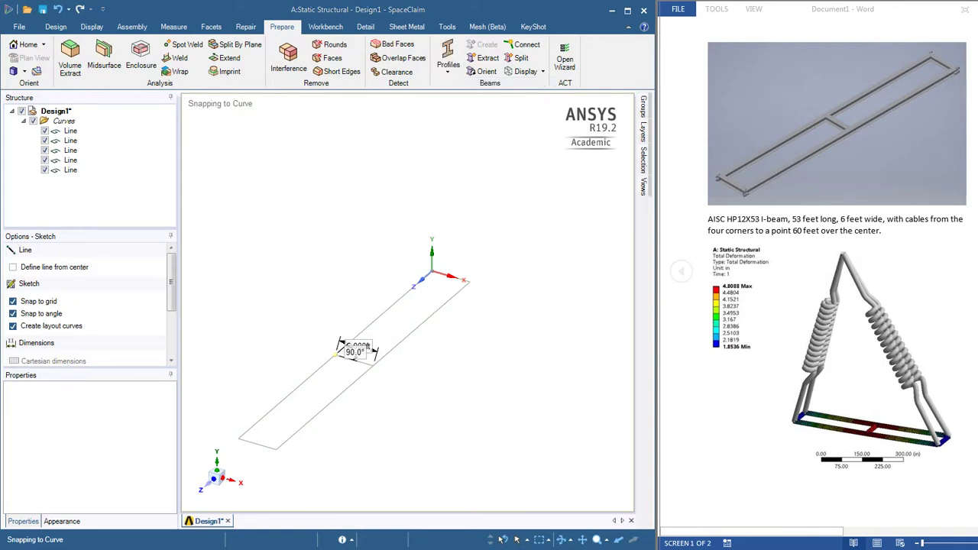
{"action": "left_click_drag", "start_coordinate": [419, 146], "coordinate": [330, 153]}
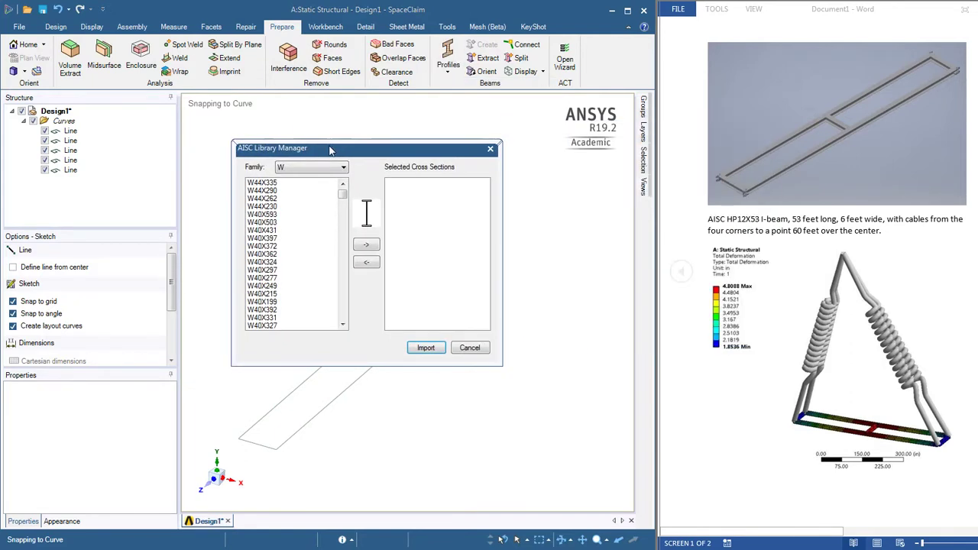
Choose HP12X53 from the HP family and import it into the design
{"action": "left_click", "coordinate": [344, 169]}
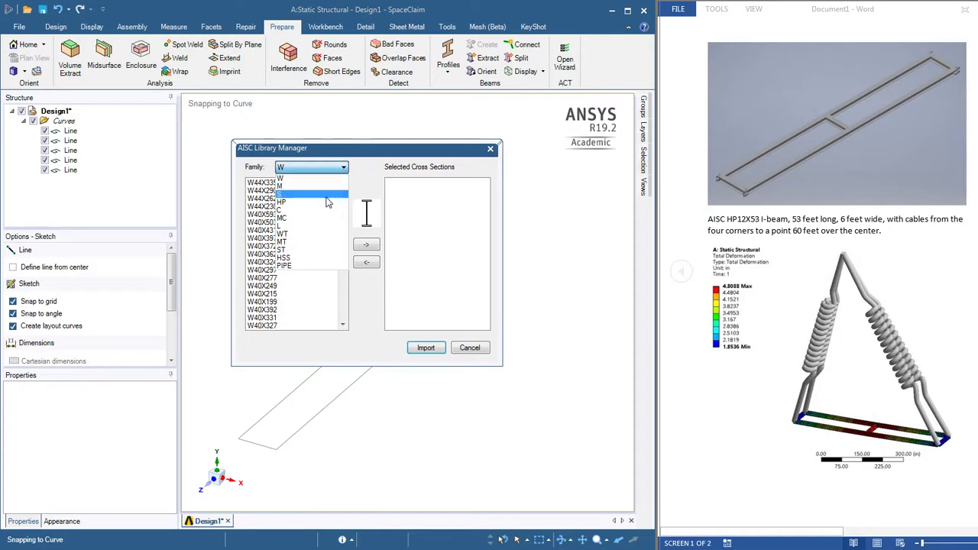
{"action": "left_click", "coordinate": [327, 203]}
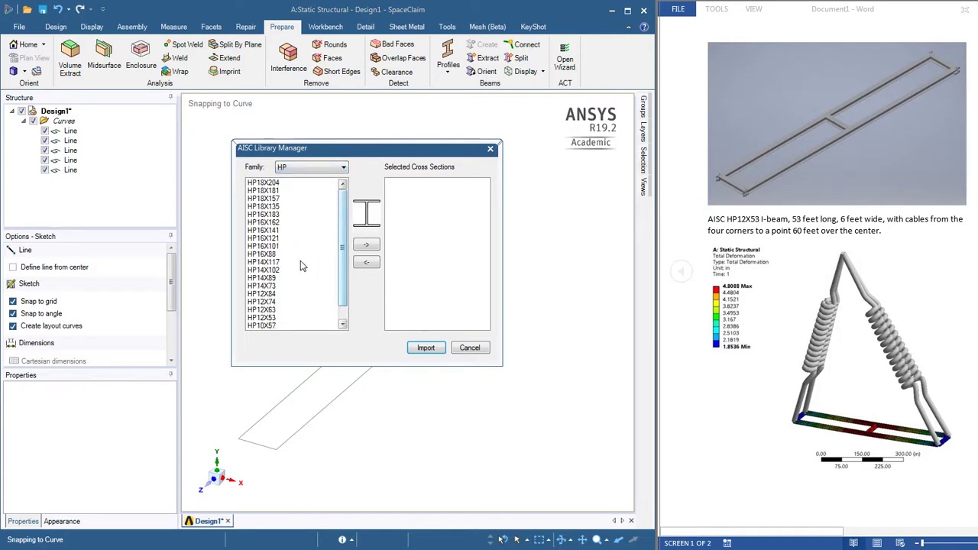
{"action": "left_click", "coordinate": [272, 317]}
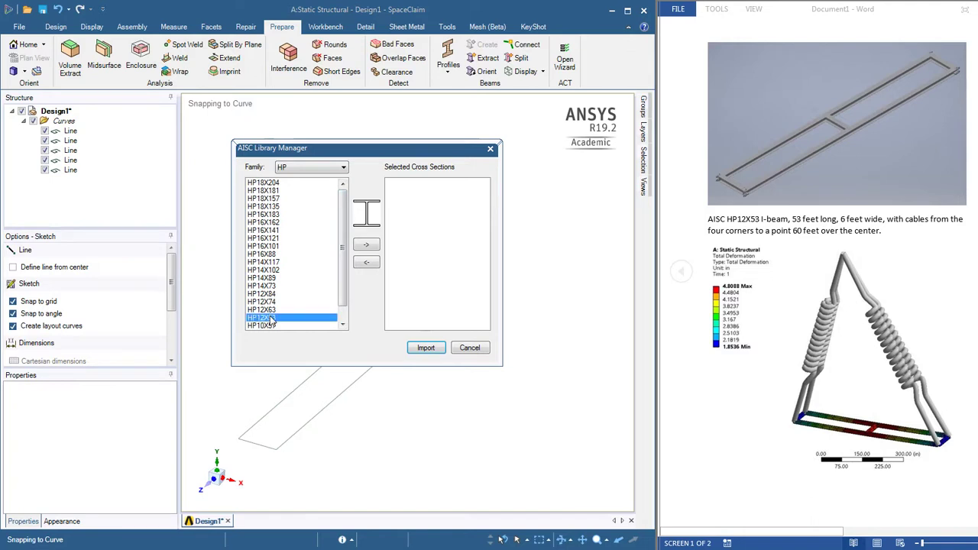
{"action": "left_click", "coordinate": [366, 244]}
{"action": "left_click", "coordinate": [430, 348]}
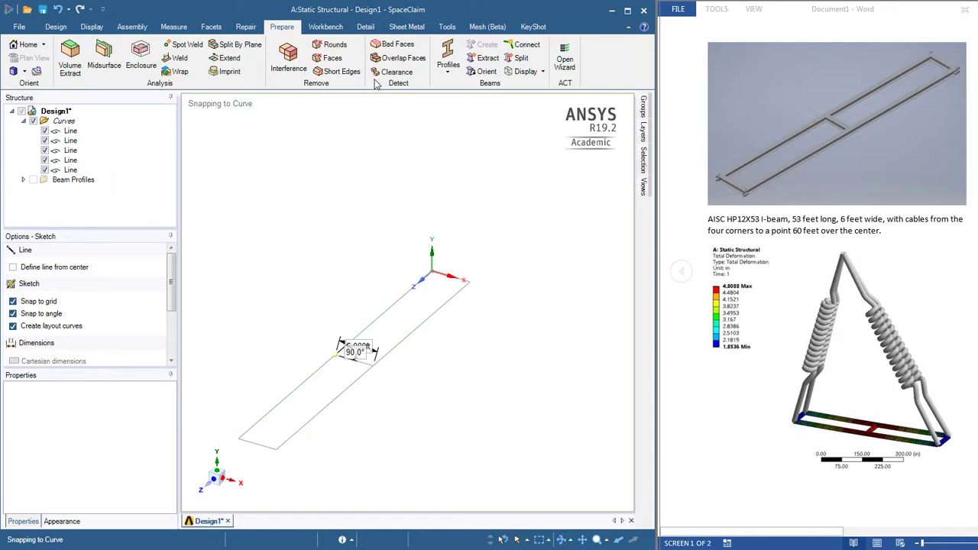
Pick the AISC_HP12X53 profile and create beams on all five sketched lines
{"action": "left_click", "coordinate": [447, 76]}
{"action": "left_click", "coordinate": [454, 106]}
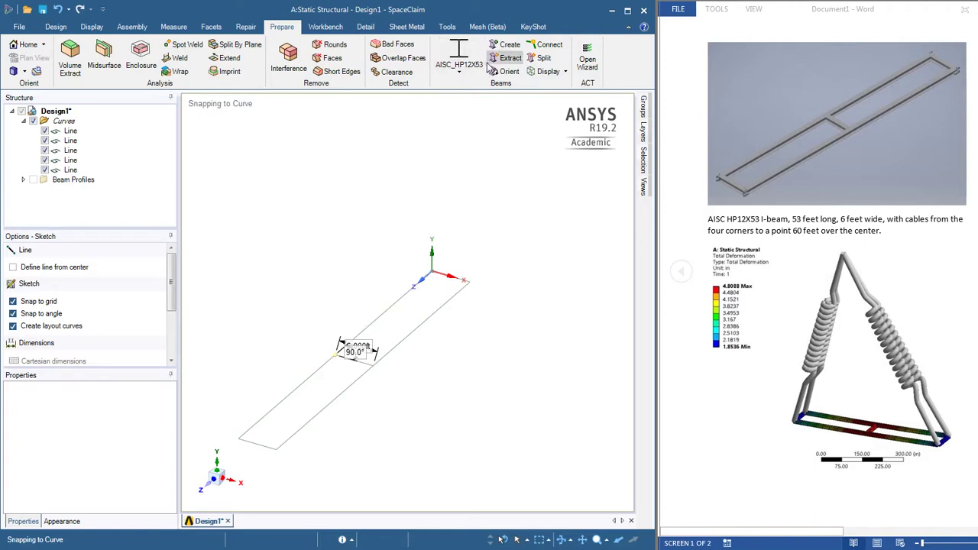
{"action": "left_click", "coordinate": [70, 131]}
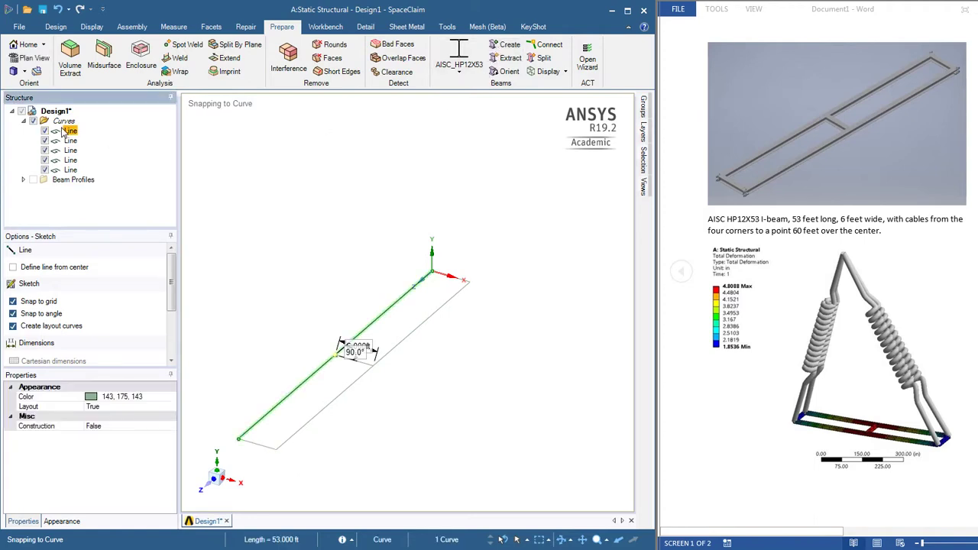
{"action": "left_click", "coordinate": [70, 169], "text": "shift"}
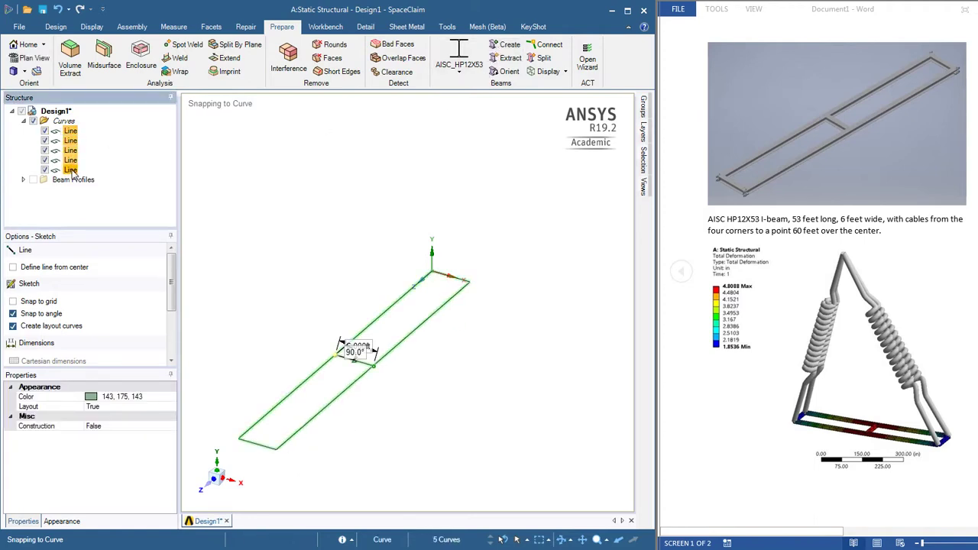
{"action": "left_click", "coordinate": [507, 45]}
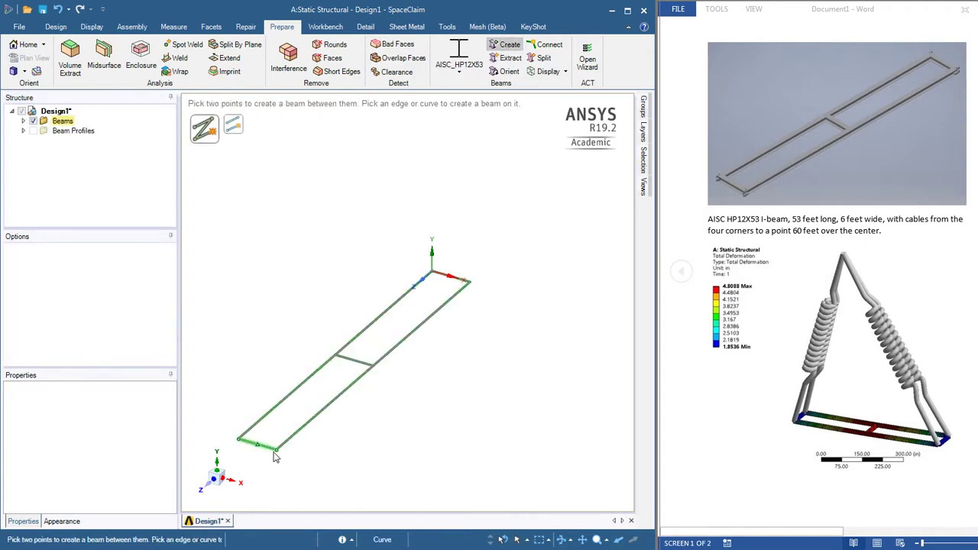
{"action": "scroll", "coordinate": [299, 470], "scroll_direction": "up", "scroll_amount": 5}
{"action": "scroll", "coordinate": [299, 471], "scroll_direction": "down", "scroll_amount": 5}
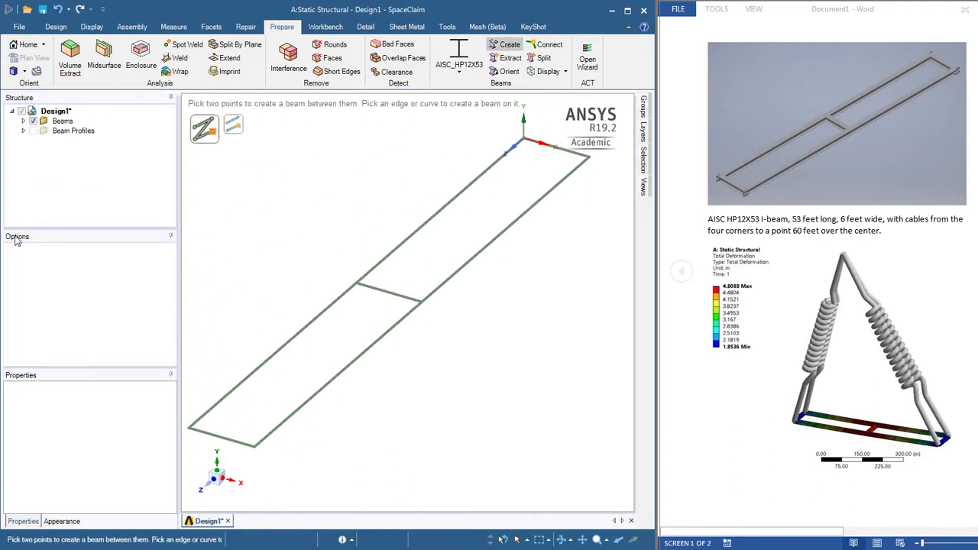
{"action": "left_click", "coordinate": [23, 121]}
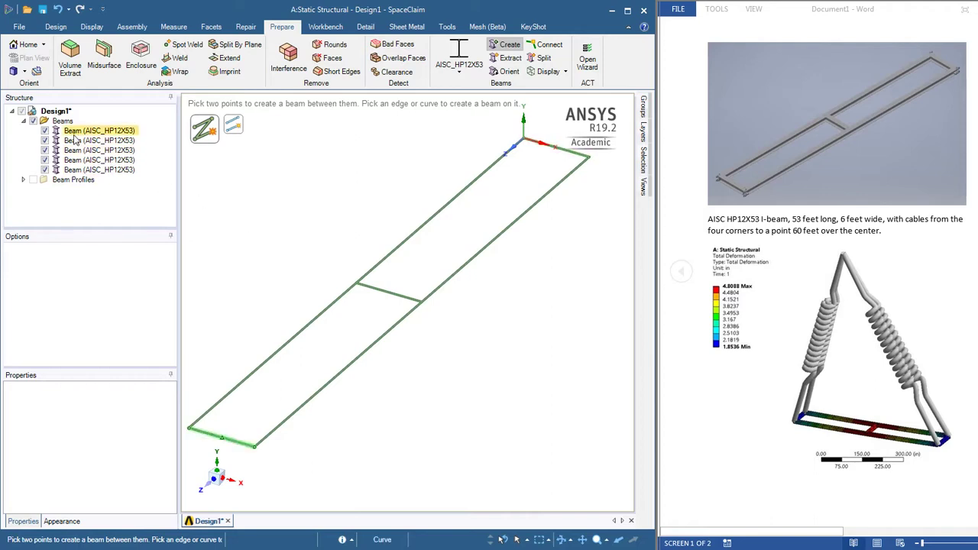
{"action": "left_click", "coordinate": [58, 112]}
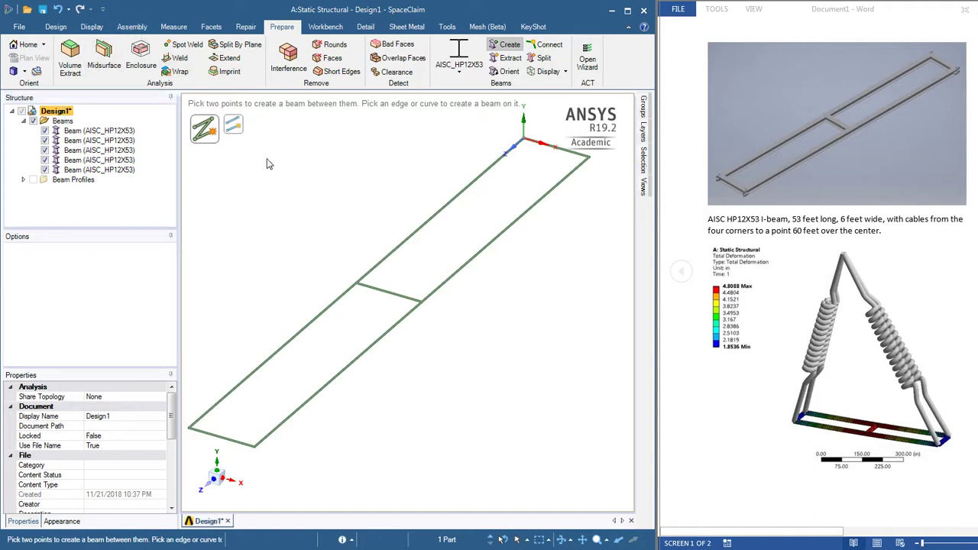
Return to Select mode and set Design1's Share Topology property to Share
{"action": "left_click", "coordinate": [56, 27]}
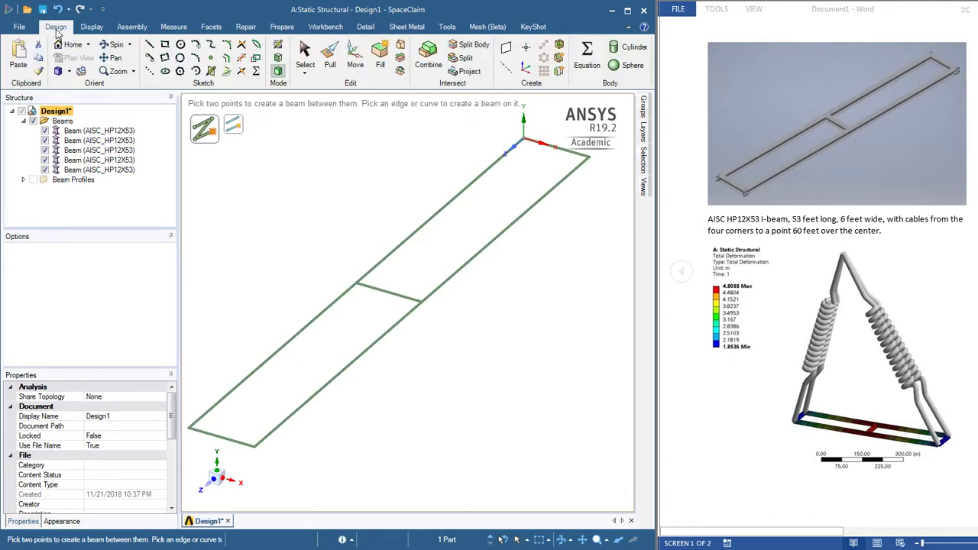
{"action": "left_click", "coordinate": [305, 54]}
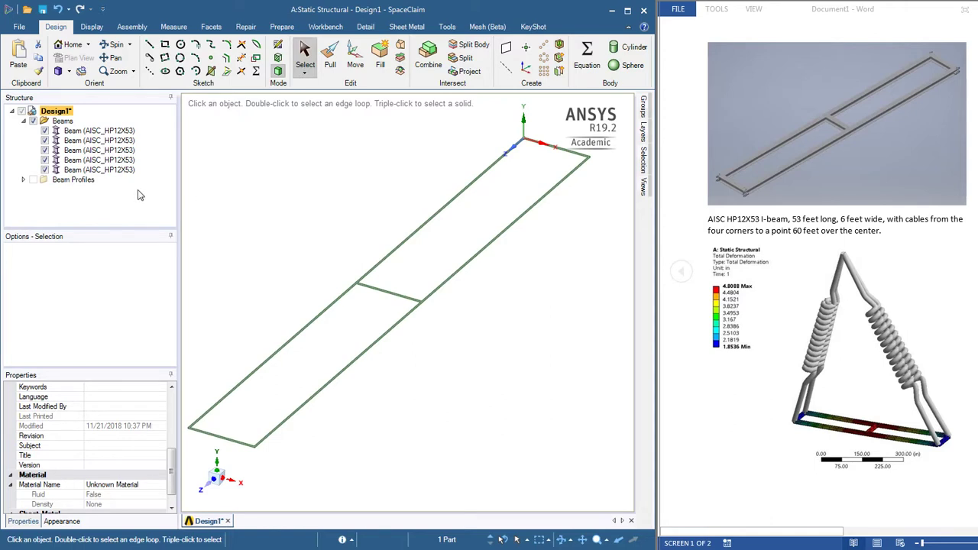
{"action": "left_click", "coordinate": [56, 111]}
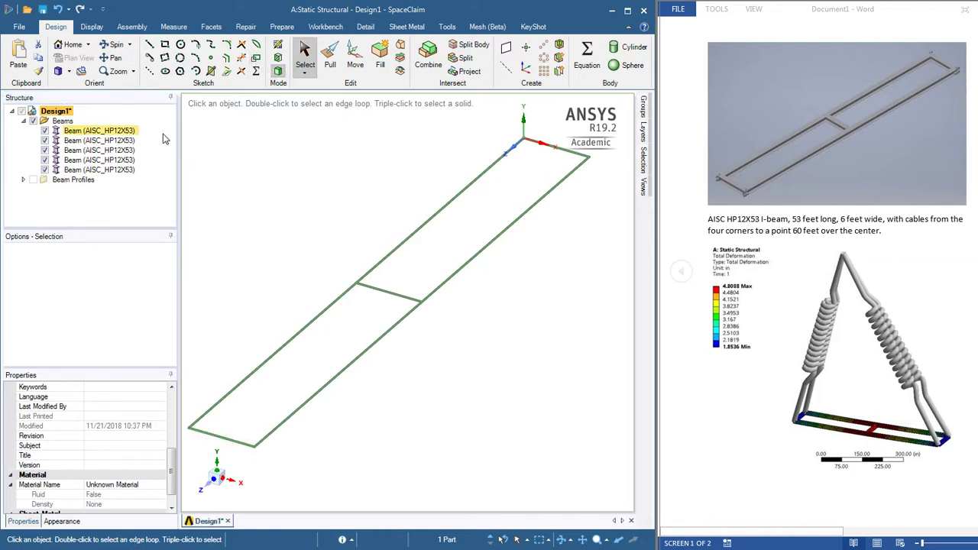
{"action": "left_click", "coordinate": [58, 122]}
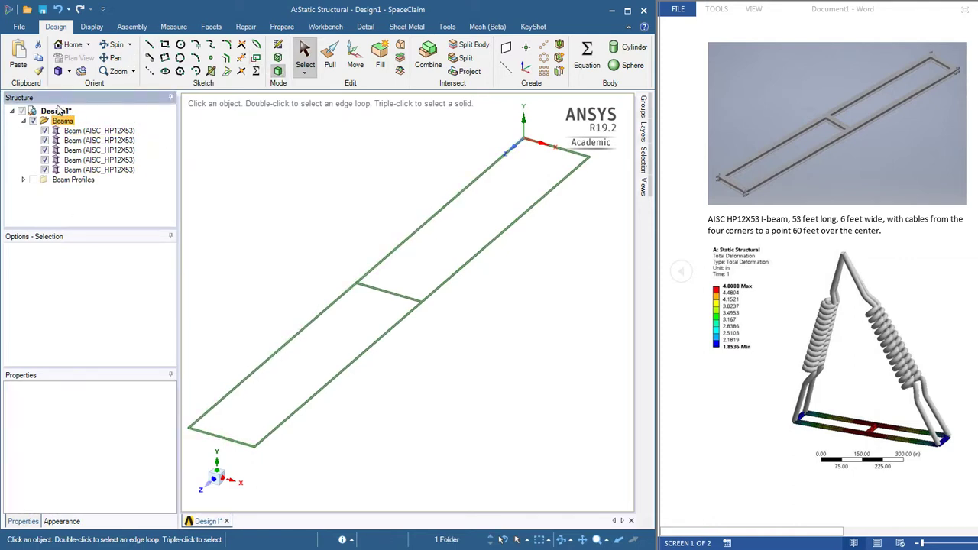
{"action": "left_click", "coordinate": [55, 111]}
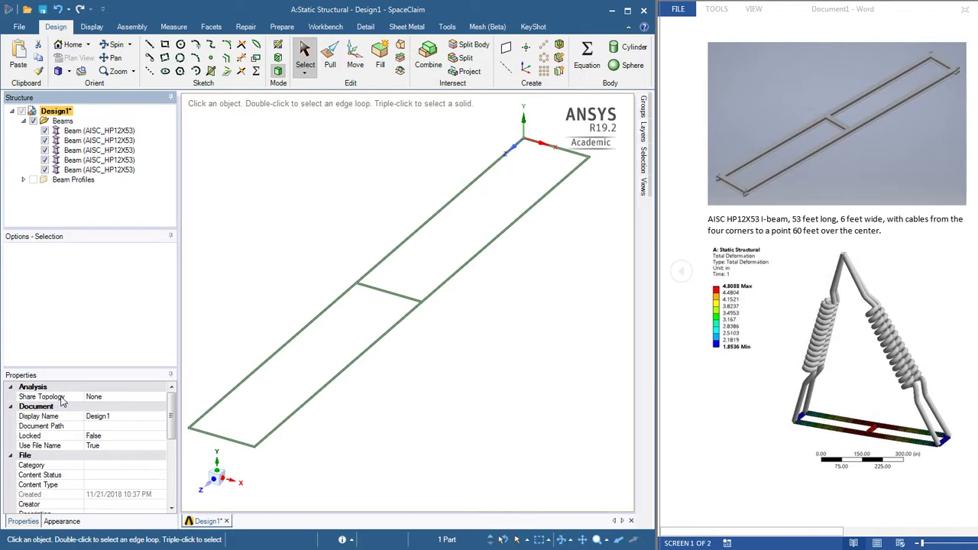
{"action": "left_click", "coordinate": [109, 398]}
{"action": "left_click", "coordinate": [161, 398]}
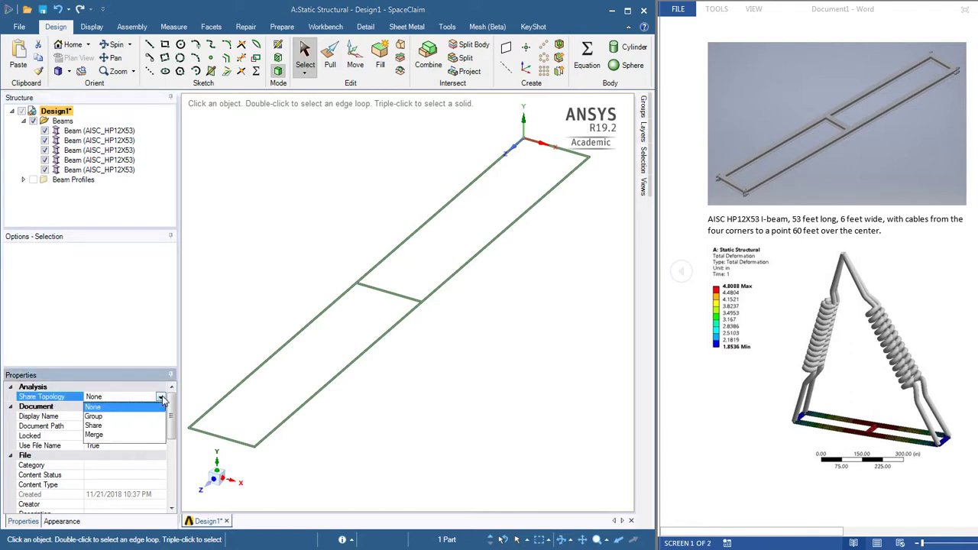
{"action": "left_click", "coordinate": [112, 426]}
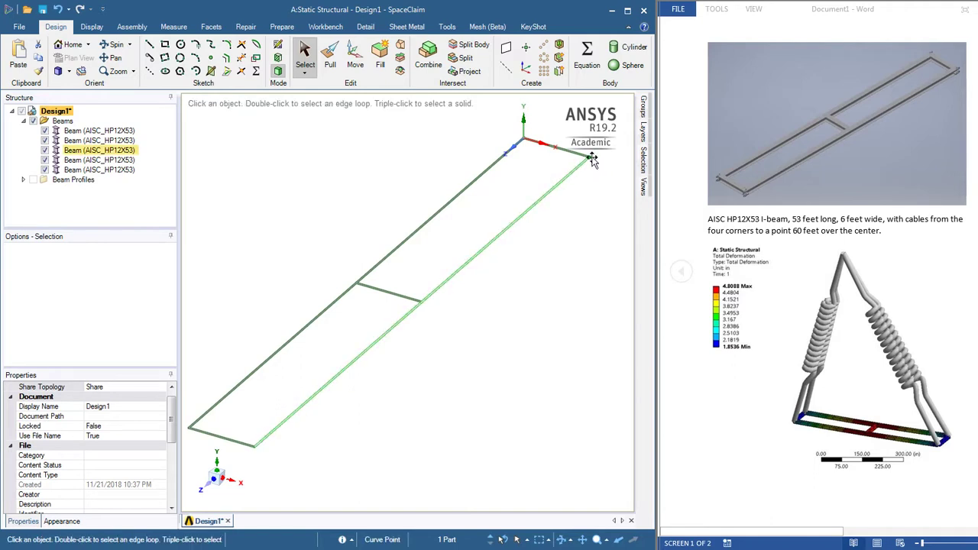
{"action": "left_click", "coordinate": [133, 195]}
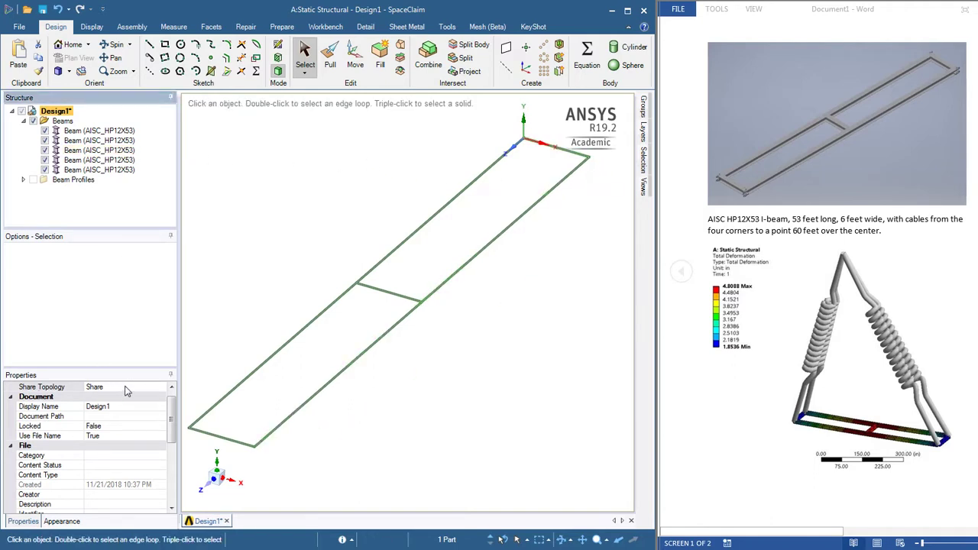
{"action": "left_click", "coordinate": [309, 184]}
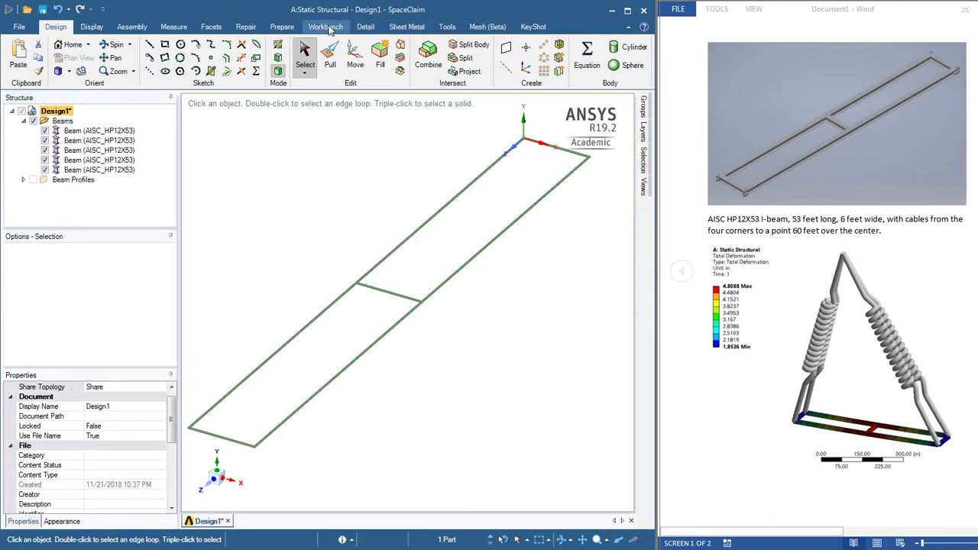
Switch the beam display to Solid Beams and zoom in on the I-profiles
{"action": "left_click", "coordinate": [281, 27]}
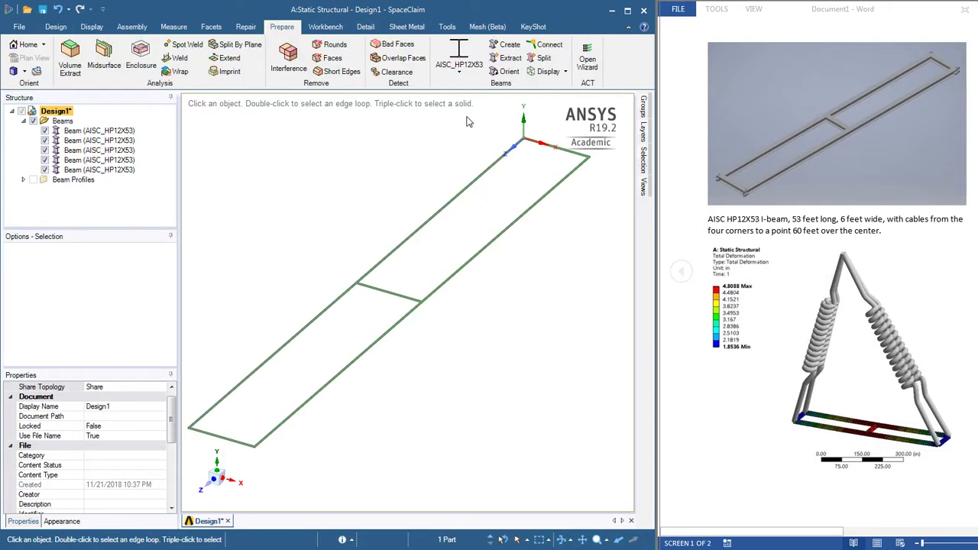
{"action": "left_click", "coordinate": [558, 74]}
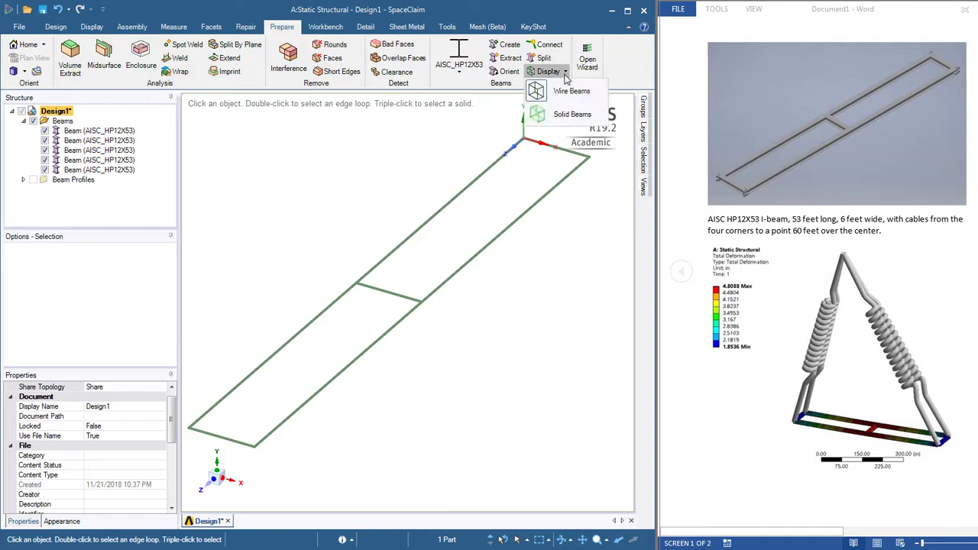
{"action": "left_click", "coordinate": [562, 116]}
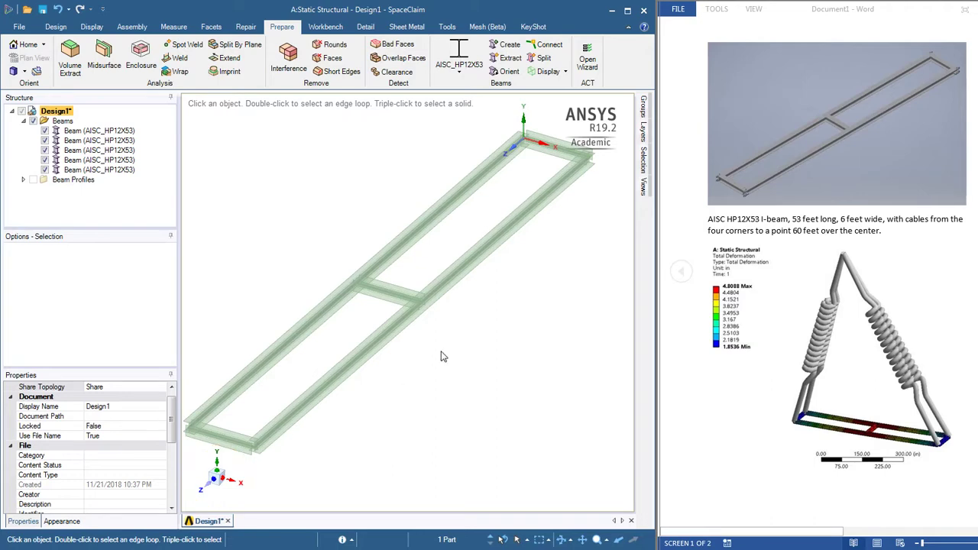
{"action": "scroll", "coordinate": [258, 469], "scroll_direction": "up", "scroll_amount": 5}
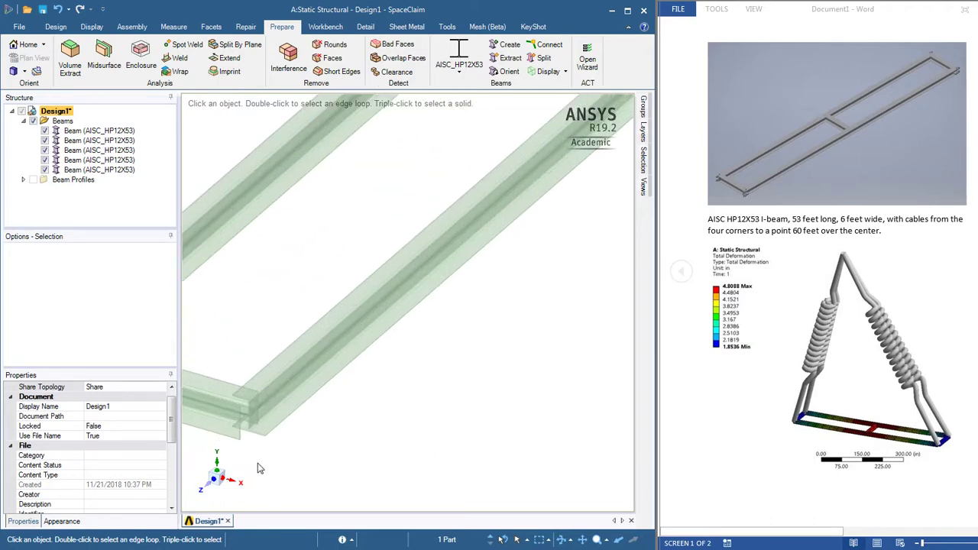
{"action": "scroll", "coordinate": [258, 469], "scroll_direction": "up", "scroll_amount": 2}
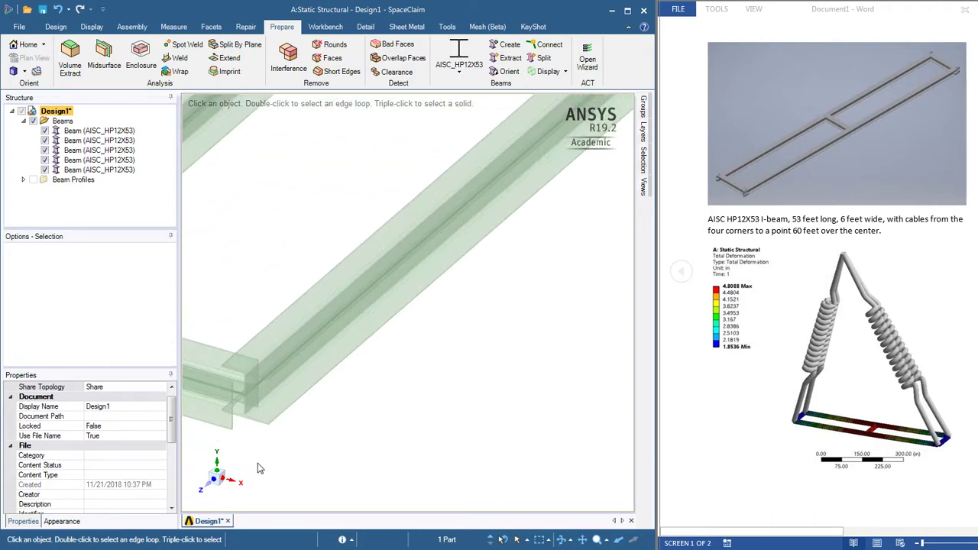
{"action": "scroll", "coordinate": [256, 462], "scroll_direction": "down", "scroll_amount": 1}
{"action": "scroll", "coordinate": [256, 461], "scroll_direction": "down", "scroll_amount": 4}
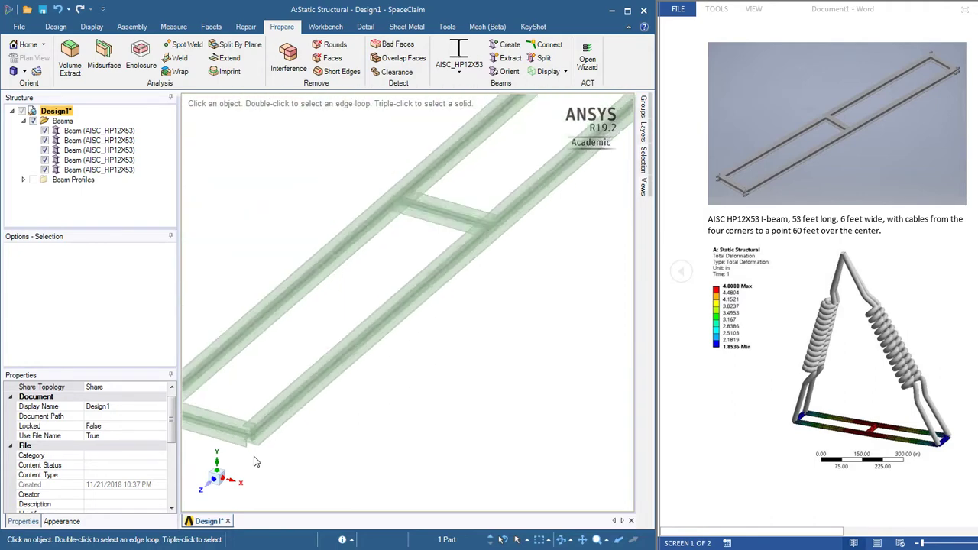
{"action": "scroll", "coordinate": [468, 330], "scroll_direction": "up", "scroll_amount": 5}
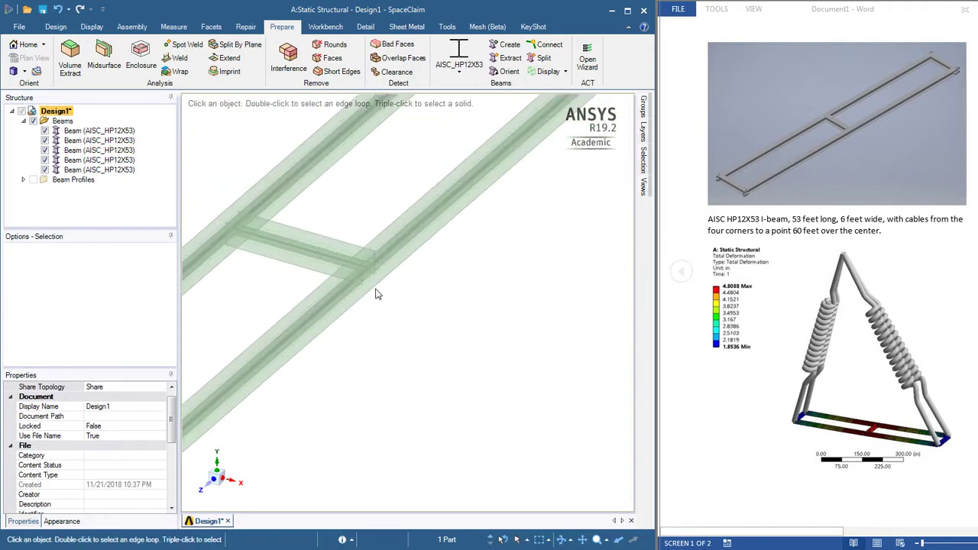
{"action": "scroll", "coordinate": [376, 372], "scroll_direction": "down", "scroll_amount": 5}
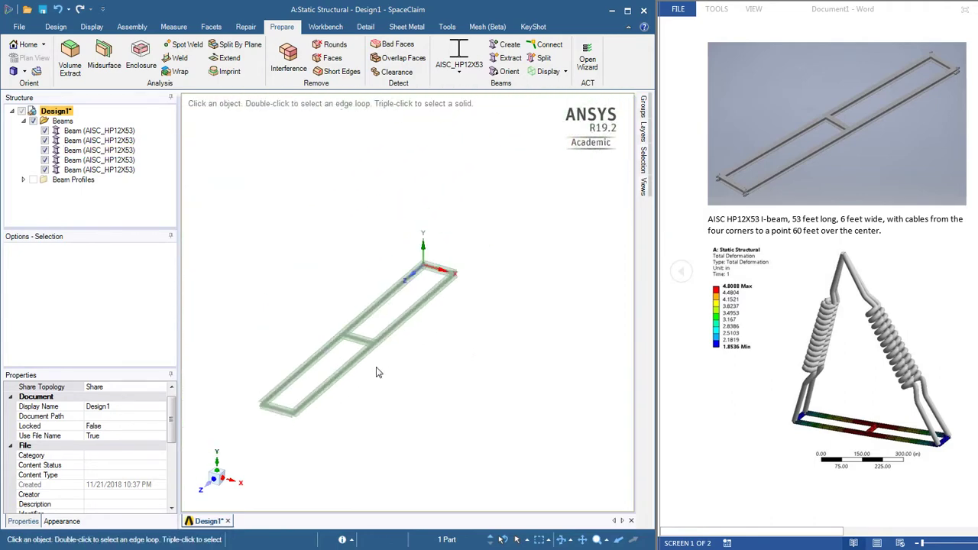
{"action": "scroll", "coordinate": [291, 436], "scroll_direction": "up", "scroll_amount": 5}
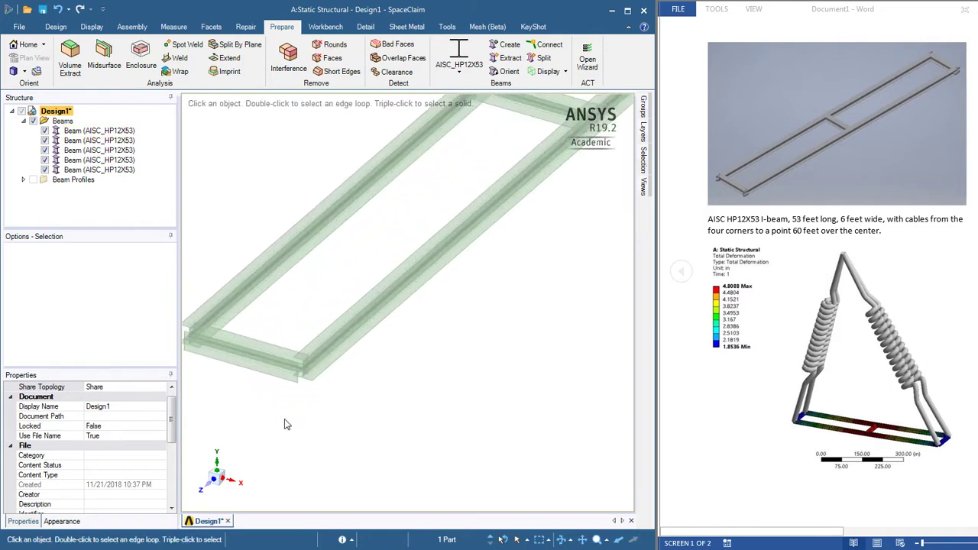
{"action": "scroll", "coordinate": [290, 437], "scroll_direction": "up", "scroll_amount": 2}
Set the orientation of both cross beams to 90°
{"action": "left_click", "coordinate": [246, 344]}
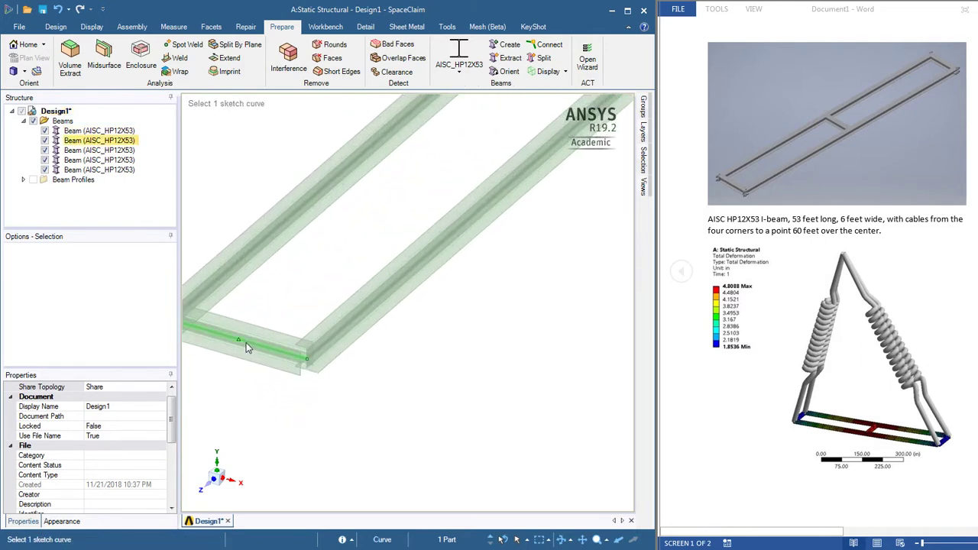
{"action": "left_click", "coordinate": [95, 437]}
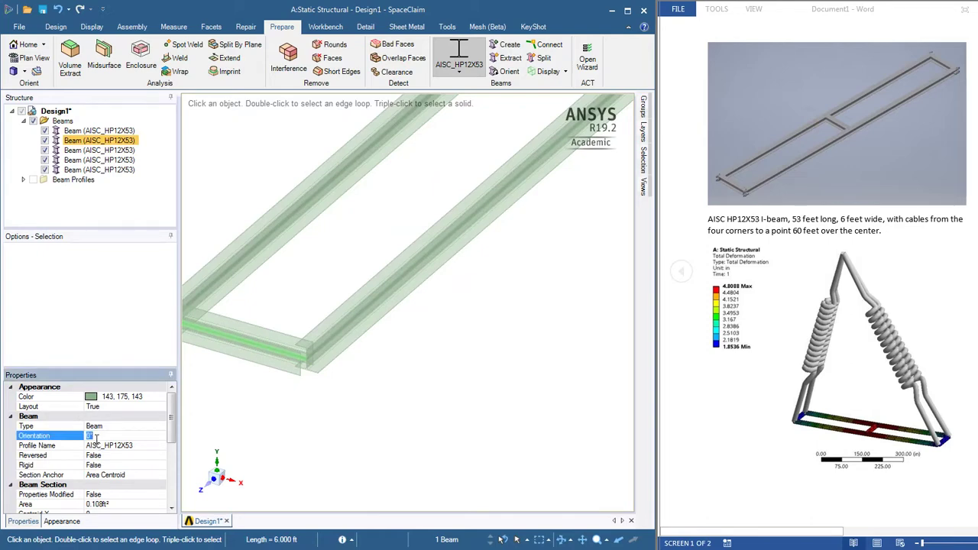
{"action": "type", "text": "90"}
{"action": "key", "text": "Return"}
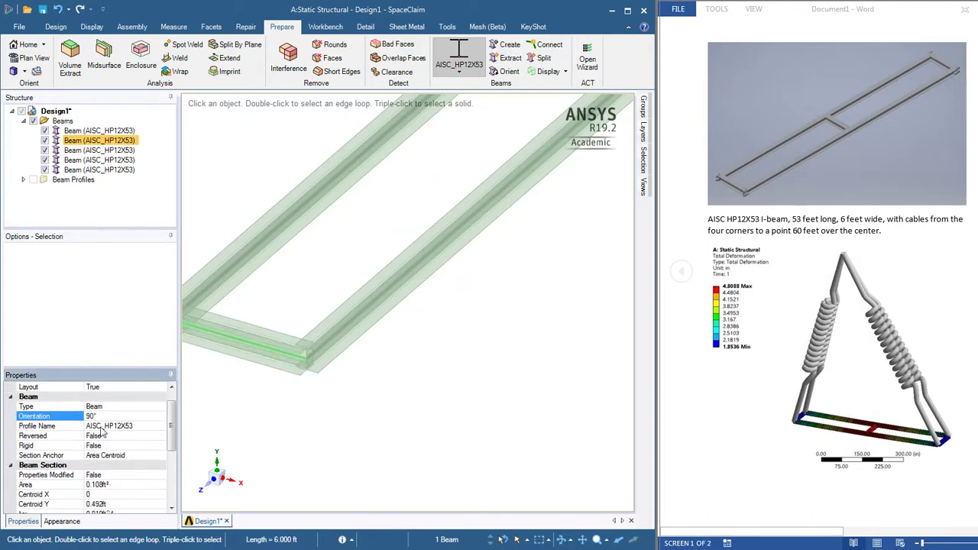
{"action": "scroll", "coordinate": [256, 416], "scroll_direction": "down", "scroll_amount": 5}
{"action": "scroll", "coordinate": [457, 195], "scroll_direction": "up", "scroll_amount": 4}
{"action": "left_click", "coordinate": [399, 272]}
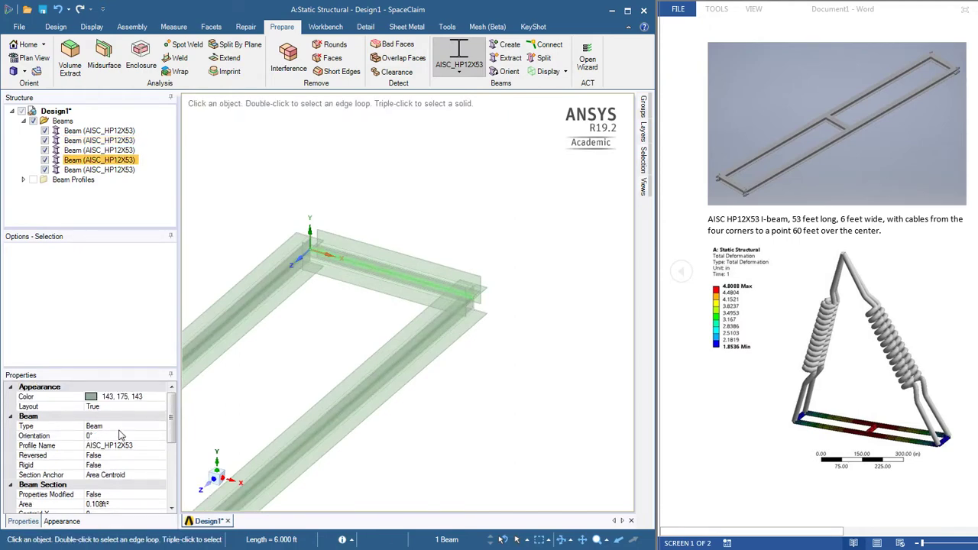
{"action": "left_click", "coordinate": [111, 436]}
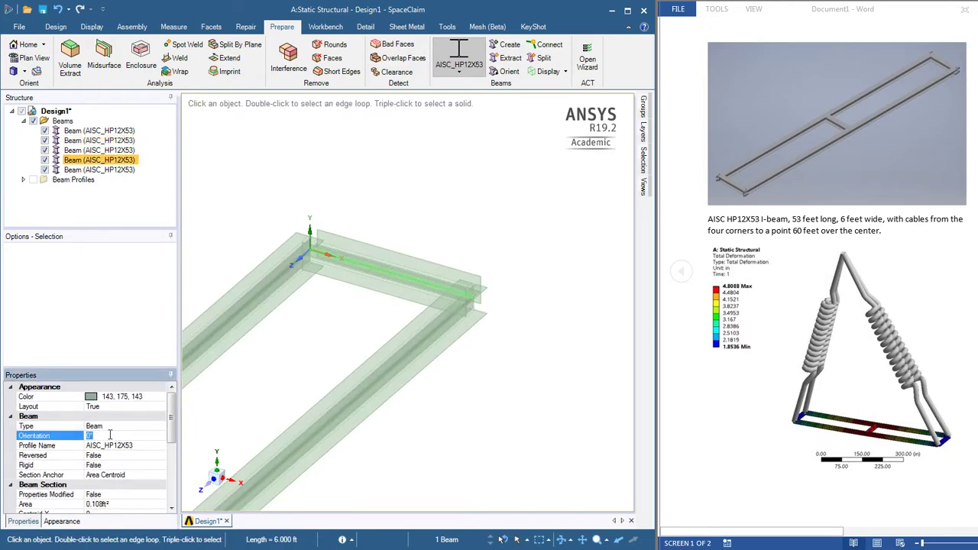
{"action": "type", "text": "90"}
{"action": "key", "text": "Return"}
{"action": "scroll", "coordinate": [323, 386], "scroll_direction": "down", "scroll_amount": 2}
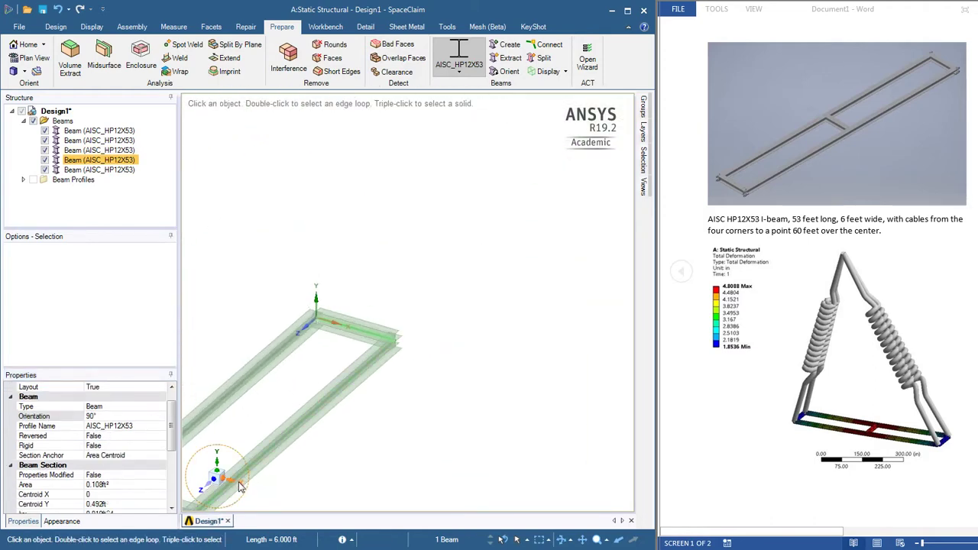
View the frame along X to check that the beams are aligned
{"action": "left_click", "coordinate": [237, 486]}
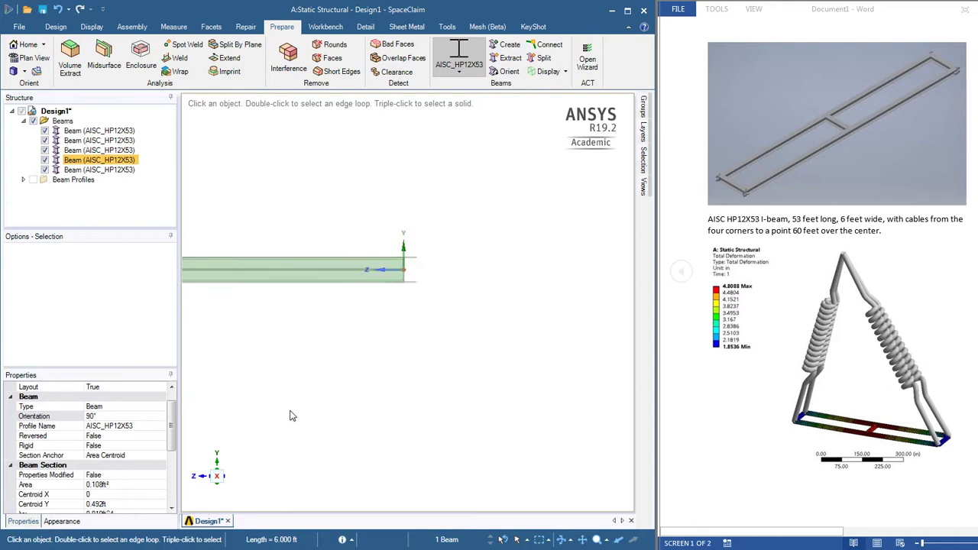
{"action": "scroll", "coordinate": [290, 416], "scroll_direction": "up", "scroll_amount": 3}
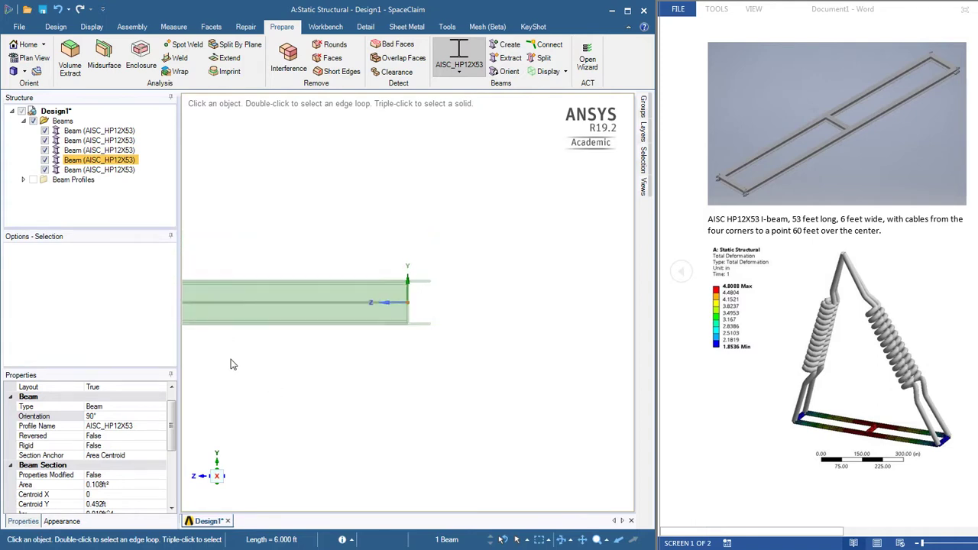
{"action": "key", "text": "Escape"}
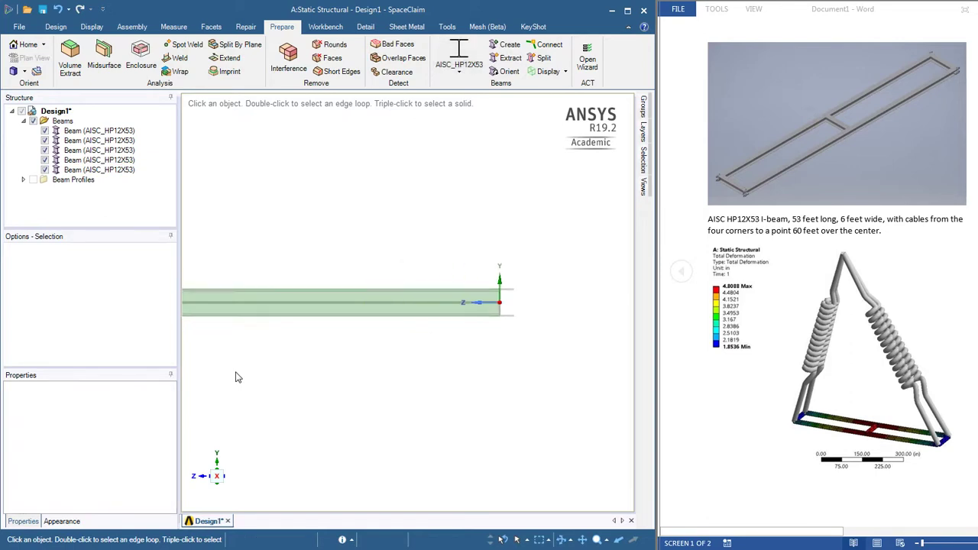
{"action": "left_click", "coordinate": [395, 307]}
{"action": "scroll", "coordinate": [395, 307], "scroll_direction": "up", "scroll_amount": 5}
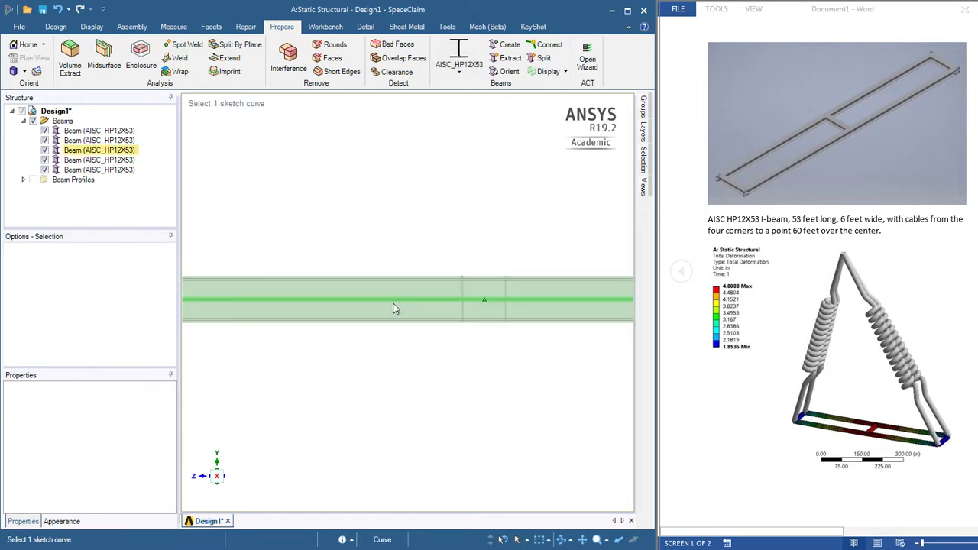
{"action": "key", "text": "Escape"}
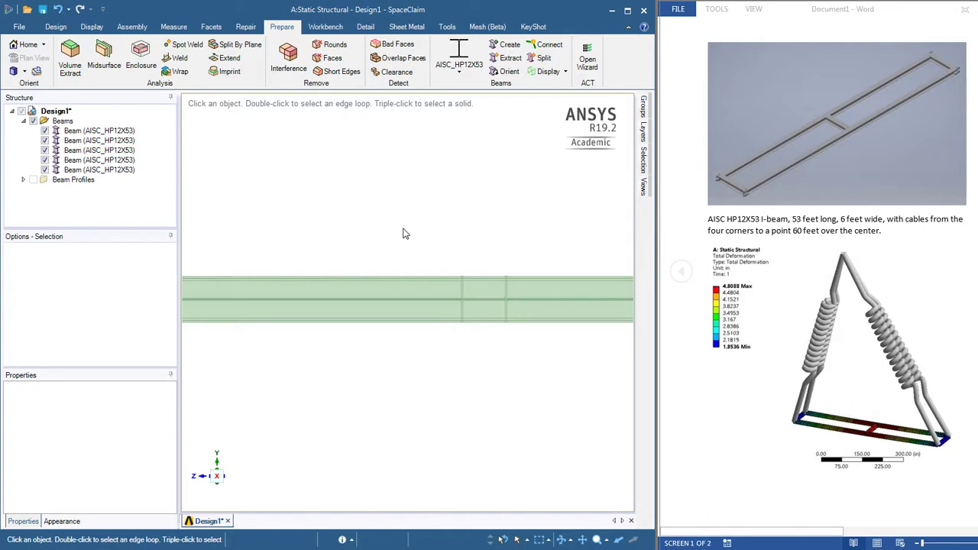
Reset to the Home view and close SpaceClaim, returning to Workbench
{"action": "left_click", "coordinate": [55, 27]}
{"action": "left_click", "coordinate": [68, 44]}
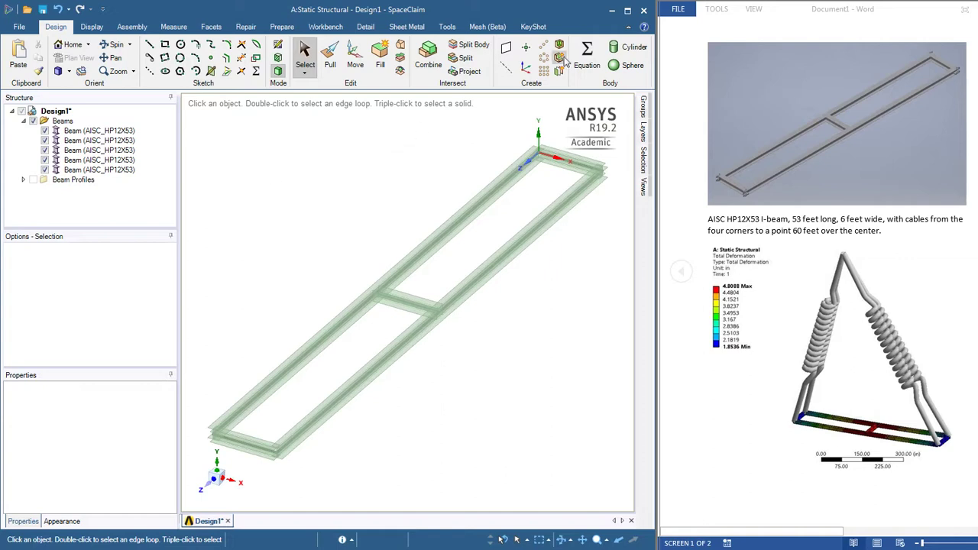
{"action": "left_click", "coordinate": [644, 12]}
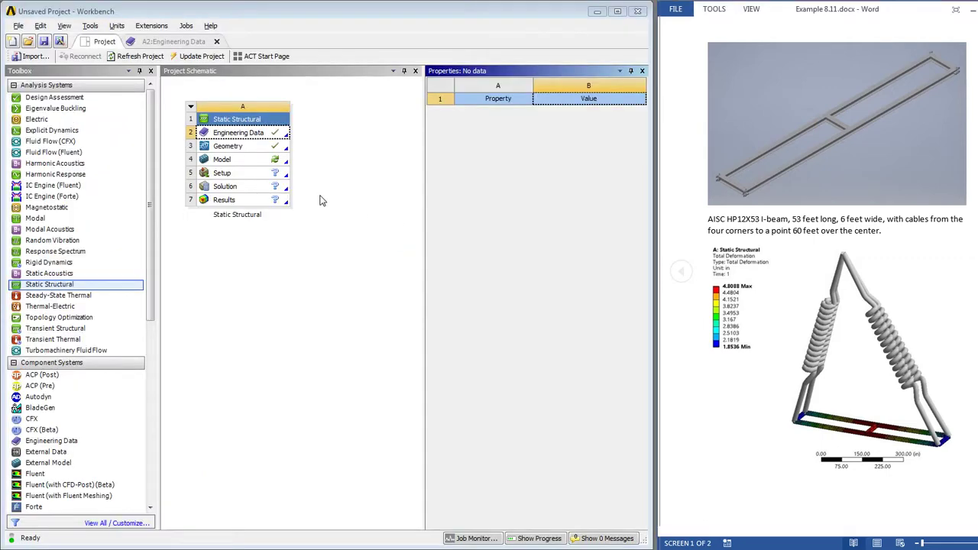
Launch Mechanical from the Static Structural Model cell and bring up the frame reference figures
{"action": "left_click", "coordinate": [223, 160]}
{"action": "double_click", "coordinate": [223, 161]}
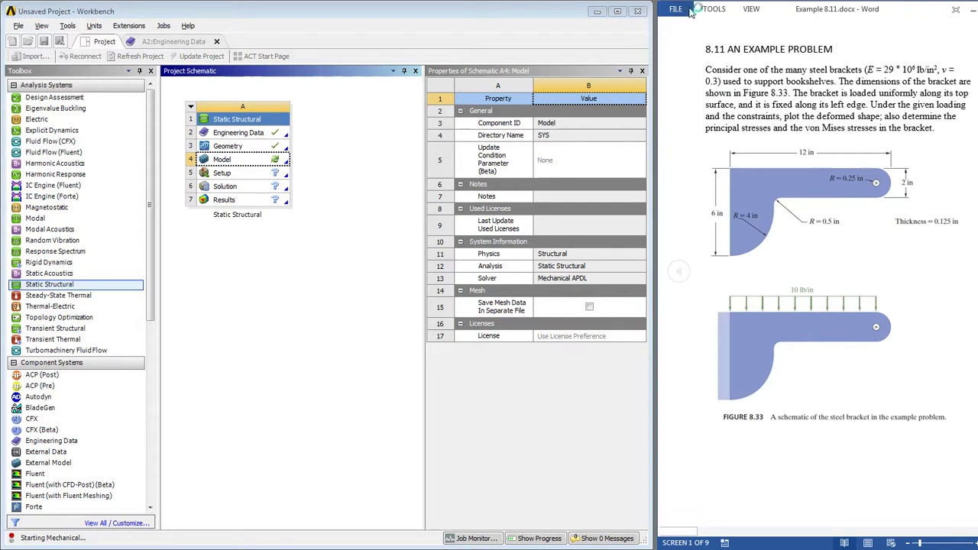
{"action": "left_click", "coordinate": [973, 10]}
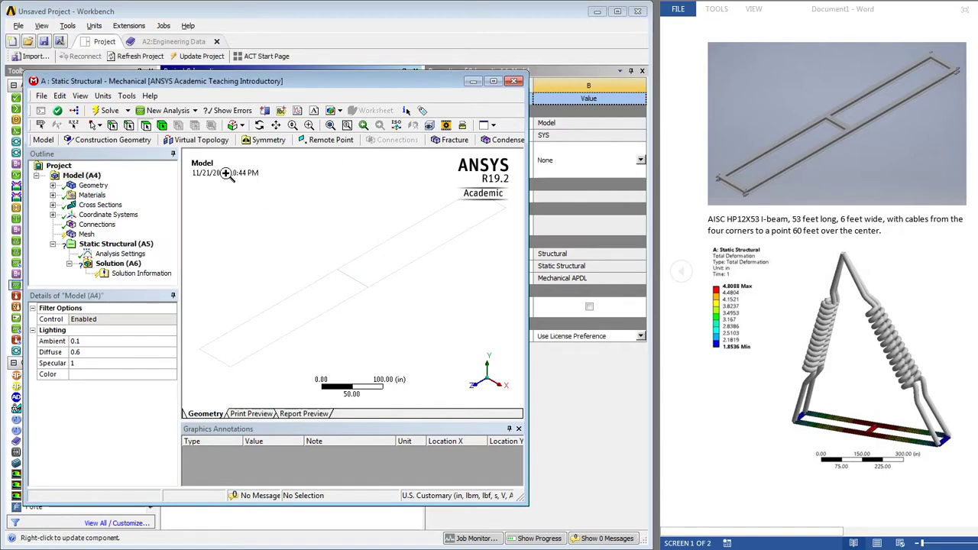
Hide the date and time label and display the beams as solid cross sections
{"action": "right_click", "coordinate": [225, 174]}
{"action": "left_click", "coordinate": [234, 186]}
{"action": "left_click", "coordinate": [81, 96]}
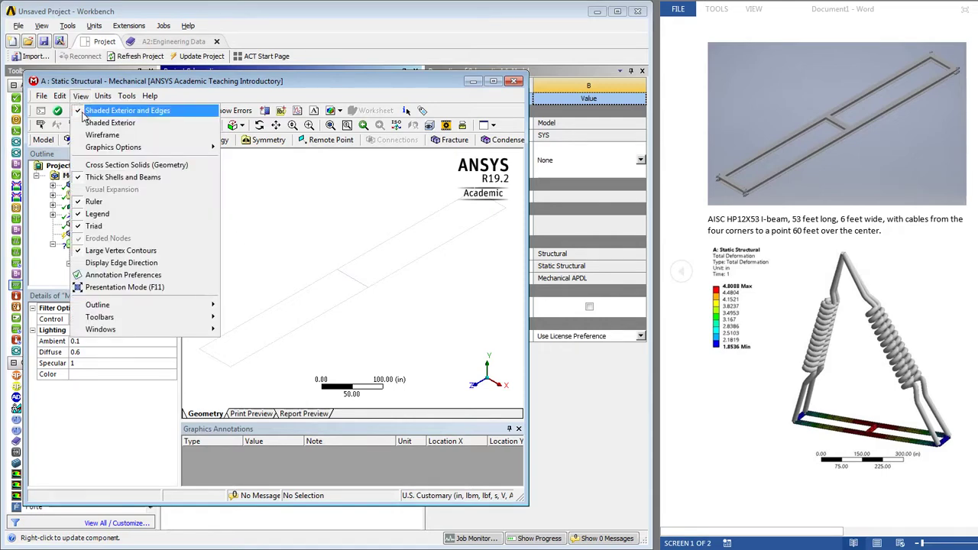
{"action": "left_click", "coordinate": [110, 165]}
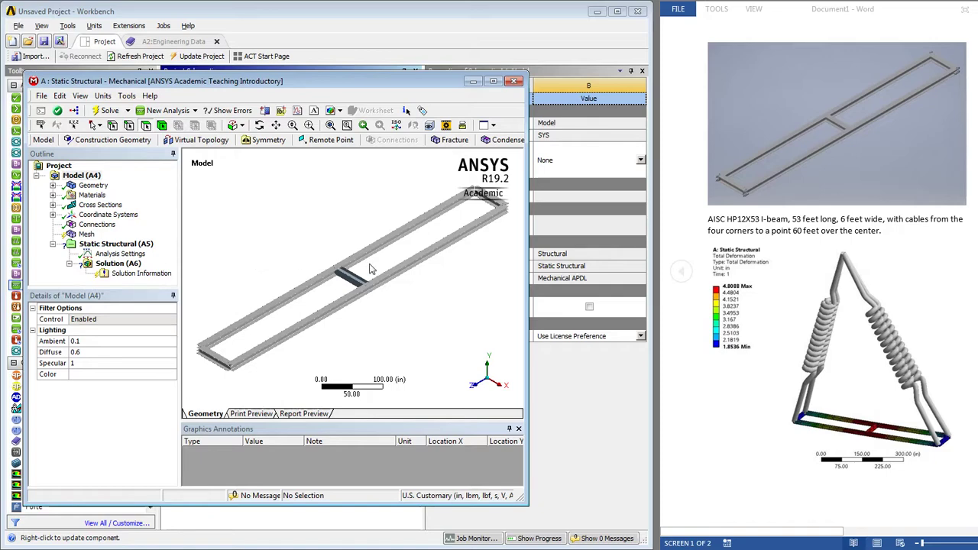
Zoom in and out on the solid I-beam frame, then select Mesh in the Outline
{"action": "scroll", "coordinate": [365, 299], "scroll_direction": "up", "scroll_amount": 8}
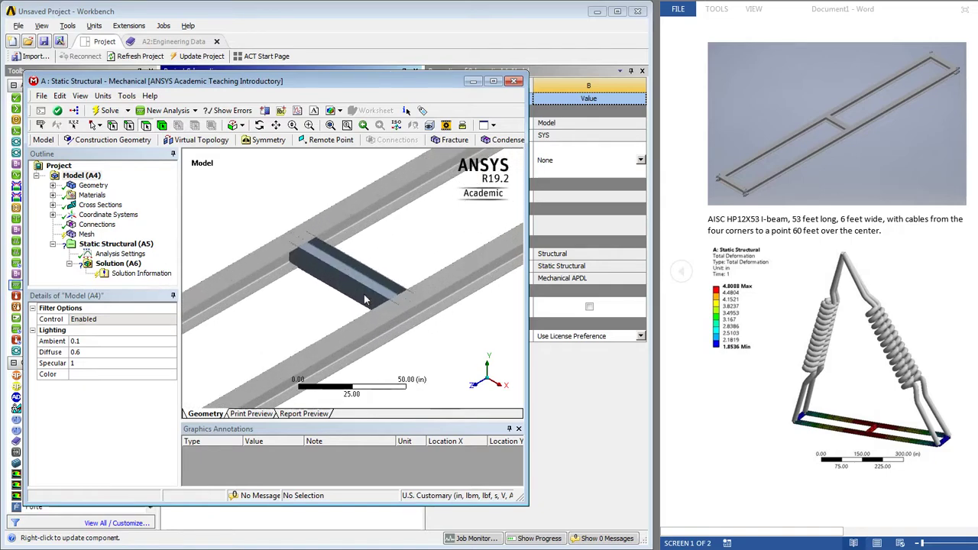
{"action": "scroll", "coordinate": [364, 299], "scroll_direction": "down", "scroll_amount": 6}
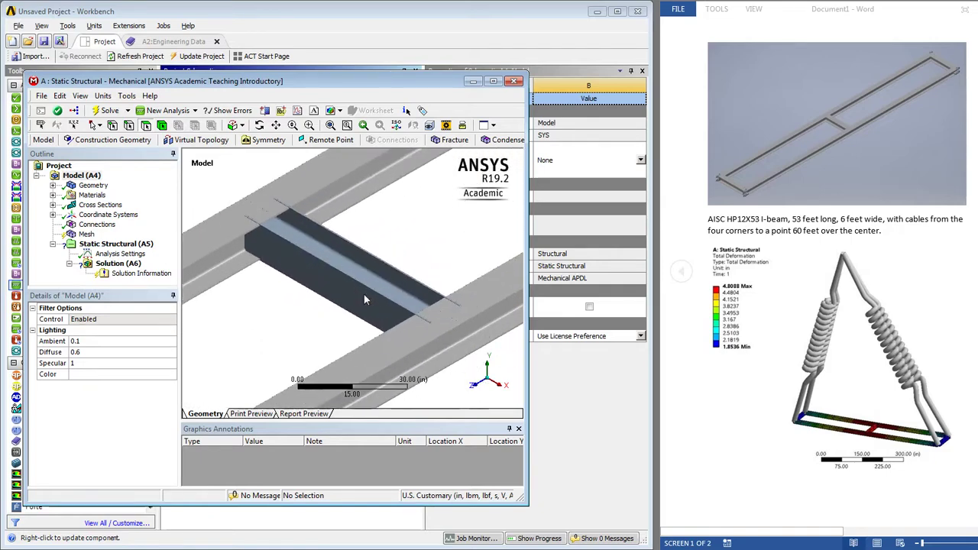
{"action": "scroll", "coordinate": [364, 295], "scroll_direction": "up", "scroll_amount": 6}
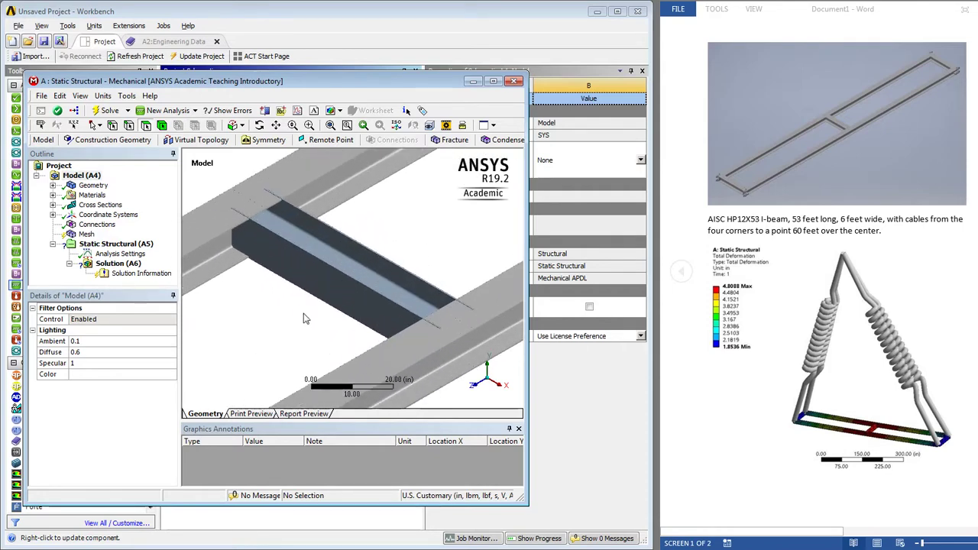
{"action": "scroll", "coordinate": [298, 330], "scroll_direction": "down", "scroll_amount": 2}
{"action": "scroll", "coordinate": [298, 331], "scroll_direction": "down", "scroll_amount": 3}
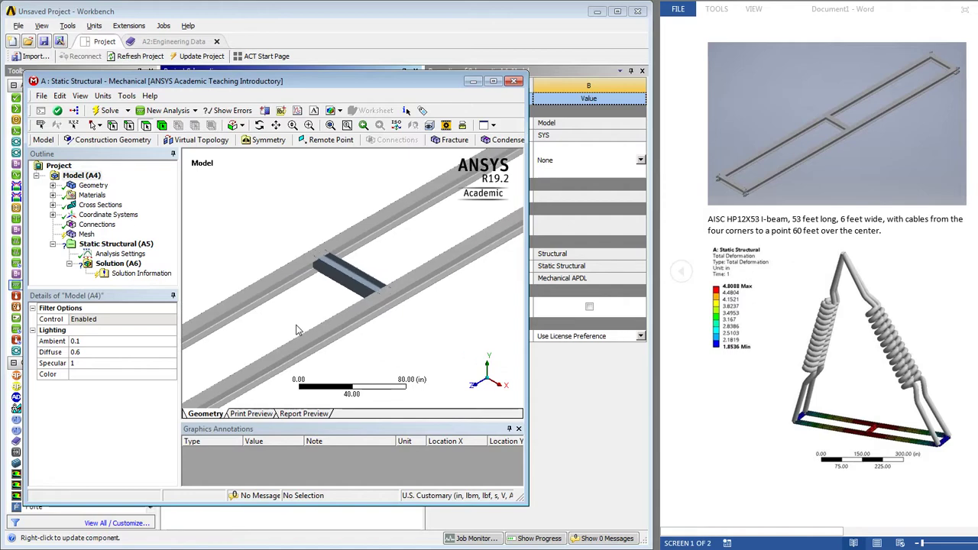
{"action": "scroll", "coordinate": [299, 330], "scroll_direction": "down", "scroll_amount": 3}
{"action": "scroll", "coordinate": [221, 379], "scroll_direction": "up", "scroll_amount": 1}
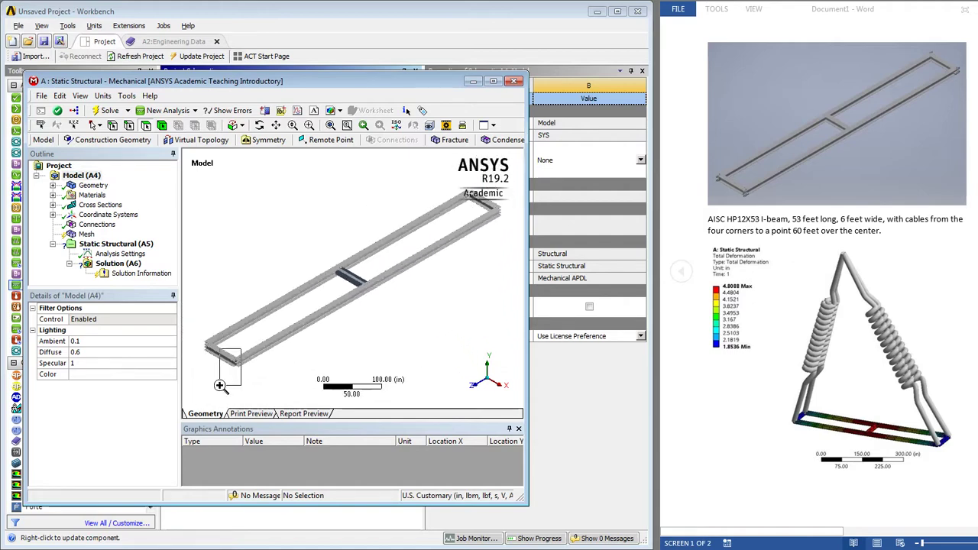
{"action": "scroll", "coordinate": [221, 386], "scroll_direction": "up", "scroll_amount": 4}
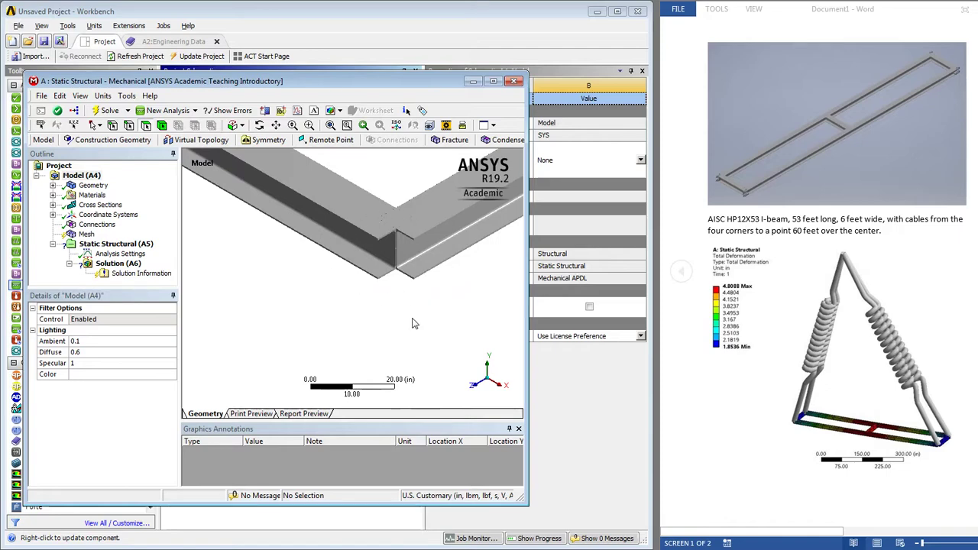
{"action": "scroll", "coordinate": [348, 337], "scroll_direction": "down", "scroll_amount": 4}
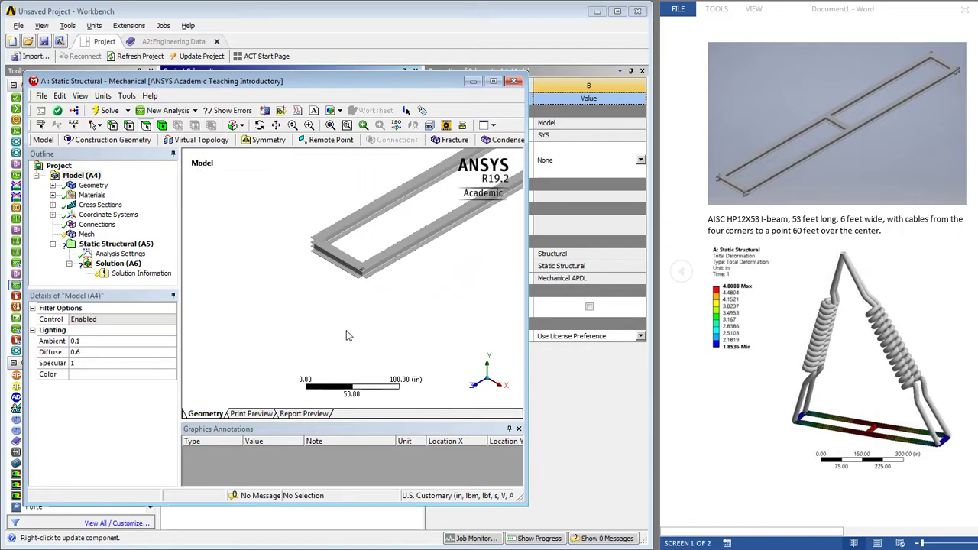
{"action": "scroll", "coordinate": [365, 279], "scroll_direction": "up", "scroll_amount": 1}
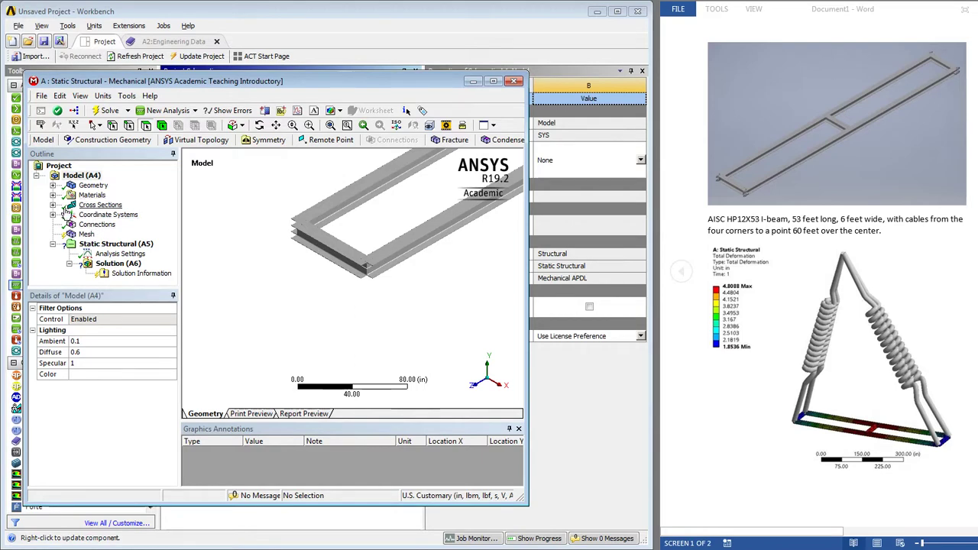
{"action": "left_click", "coordinate": [84, 235]}
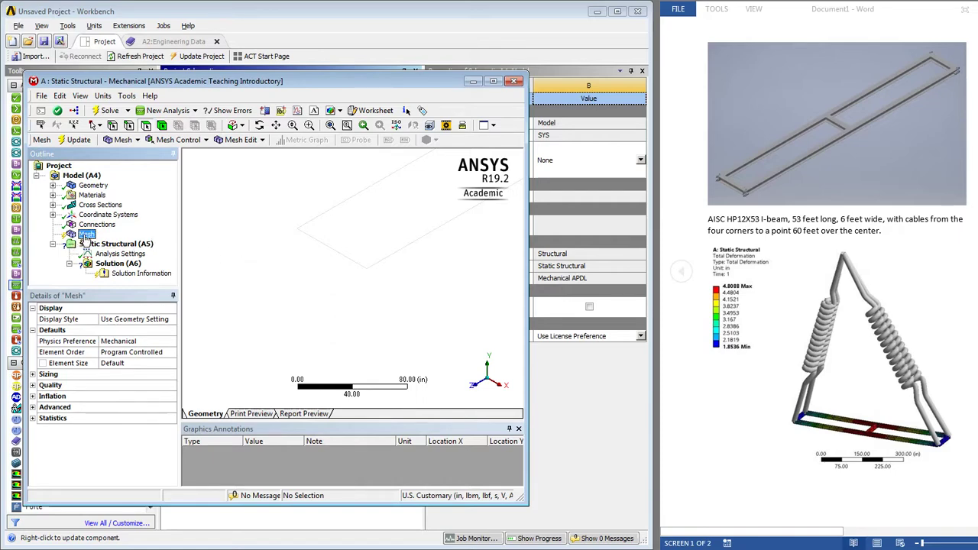
Enter 12 in as the Mesh element size and generate the frame's solid I-beam mesh
{"action": "left_click", "coordinate": [110, 362]}
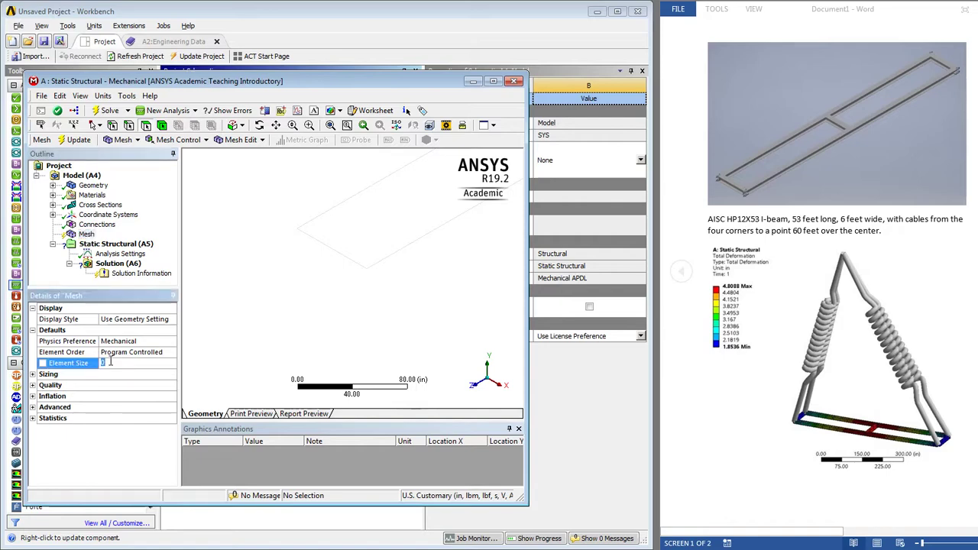
{"action": "type", "text": "1"}
{"action": "key", "text": "Return"}
{"action": "left_click", "coordinate": [110, 363]}
{"action": "type", "text": "12"}
{"action": "key", "text": "Return"}
{"action": "right_click", "coordinate": [86, 235]}
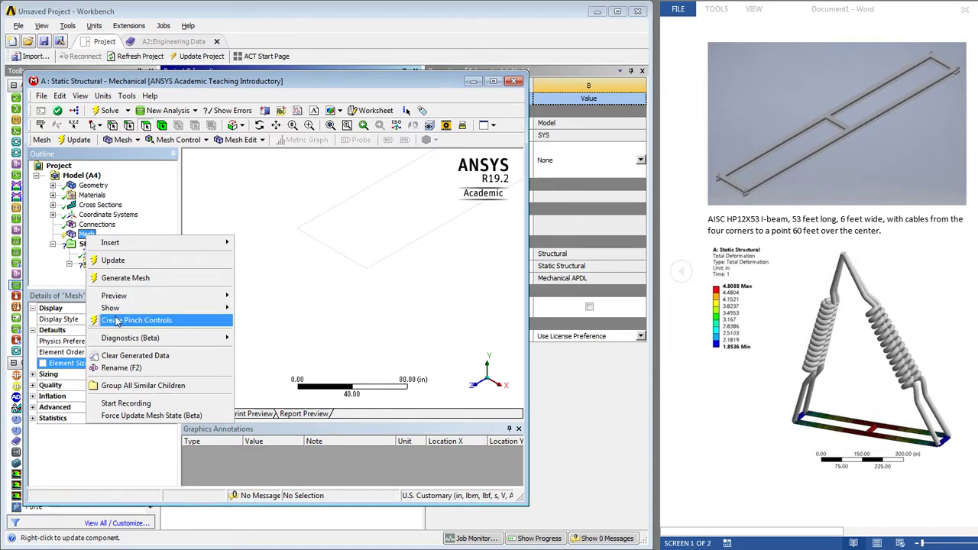
{"action": "left_click", "coordinate": [114, 278]}
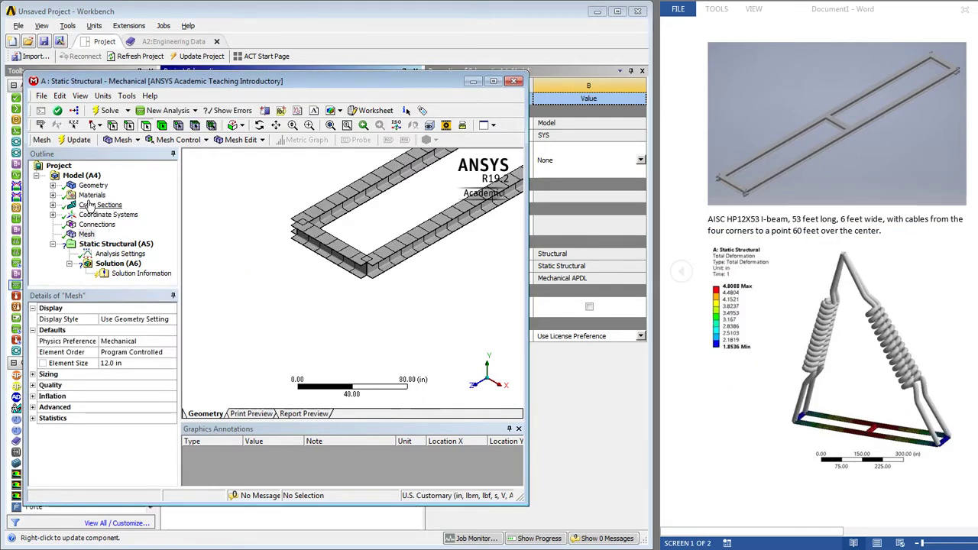
Insert a Spring under Connections and widen the Outline and Details panes
{"action": "left_click", "coordinate": [90, 228]}
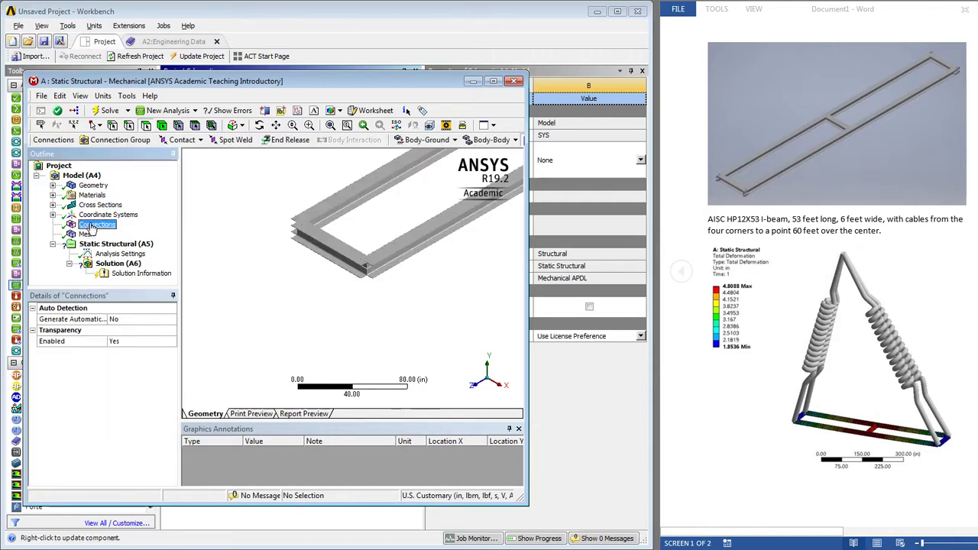
{"action": "right_click", "coordinate": [90, 228]}
{"action": "mouse_move", "coordinate": [220, 236]}
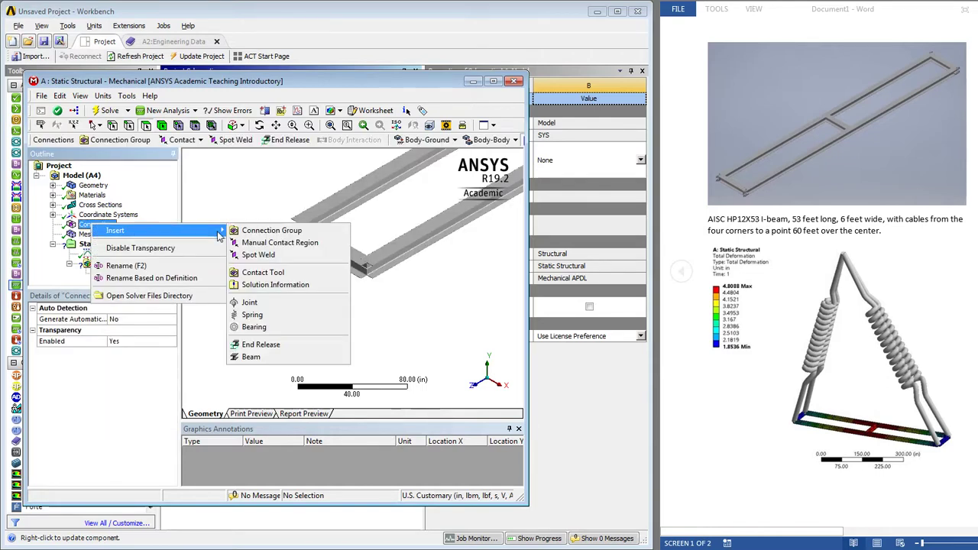
{"action": "left_click", "coordinate": [270, 315]}
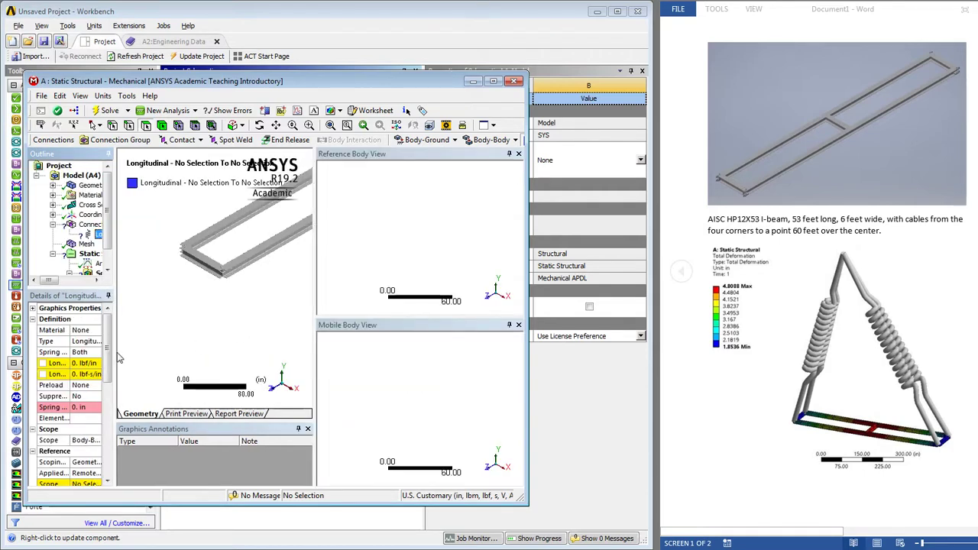
{"action": "left_click_drag", "start_coordinate": [114, 350], "coordinate": [218, 350]}
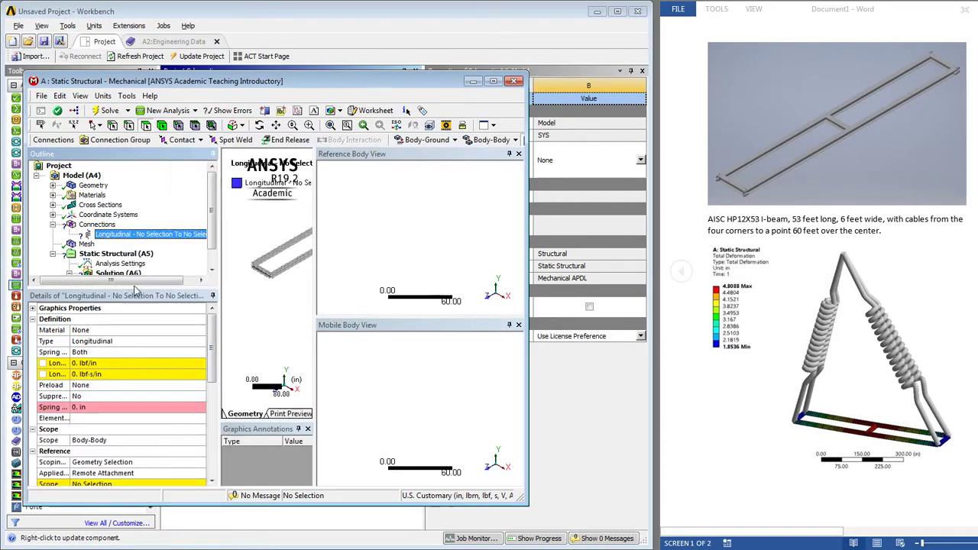
Enlarge the Mechanical window, rearrange its panes, and hide the body views
{"action": "left_click_drag", "start_coordinate": [155, 75], "coordinate": [151, 5]}
{"action": "left_click_drag", "start_coordinate": [527, 162], "coordinate": [740, 181]}
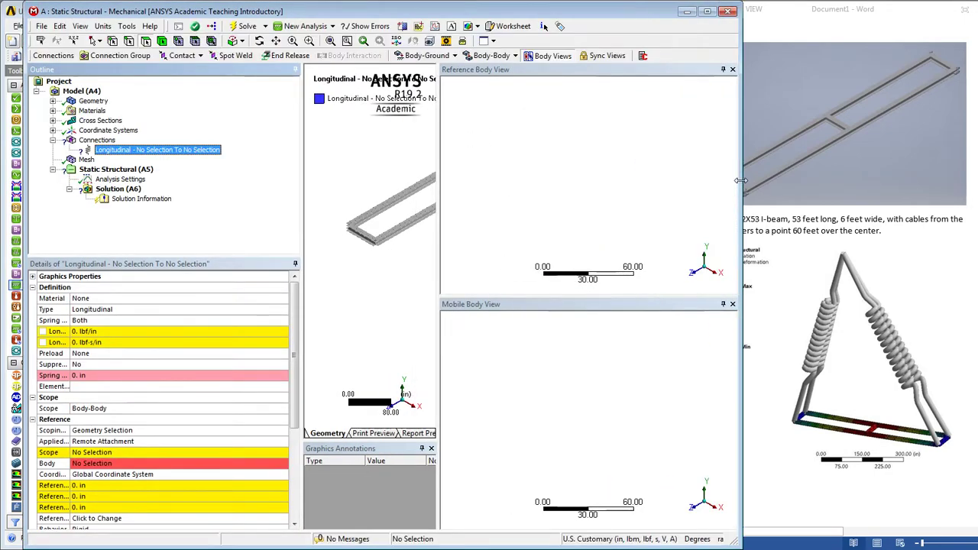
{"action": "left_click_drag", "start_coordinate": [303, 175], "coordinate": [205, 168]}
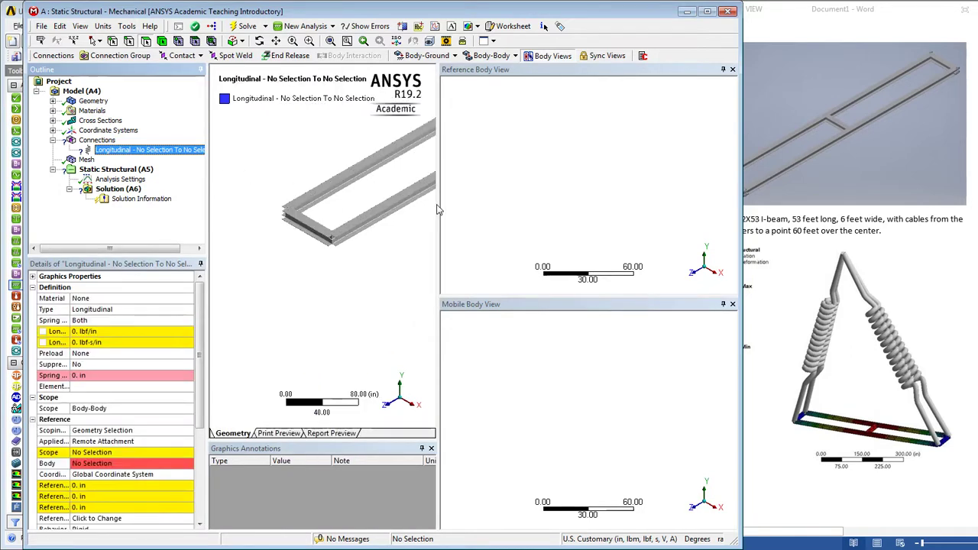
{"action": "left_click_drag", "start_coordinate": [439, 205], "coordinate": [535, 191]}
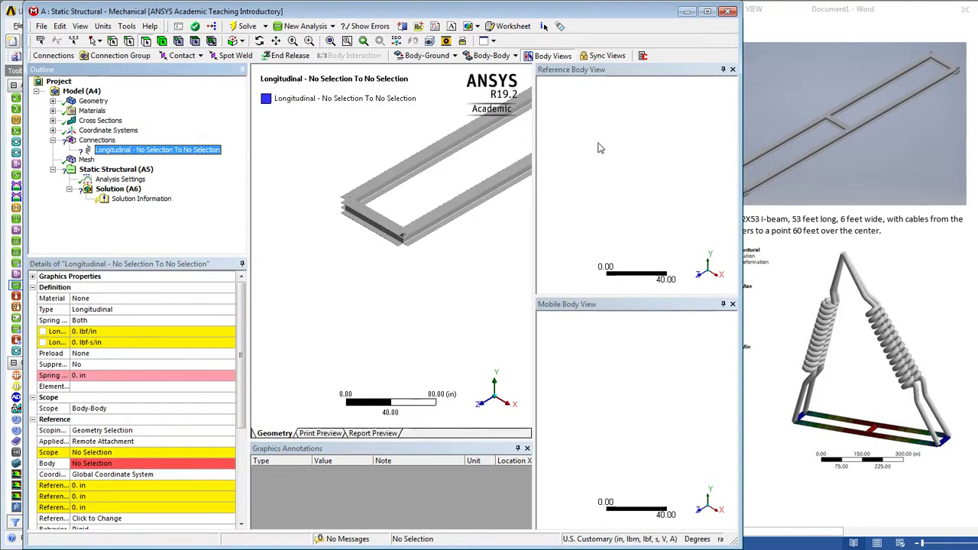
{"action": "left_click", "coordinate": [542, 60]}
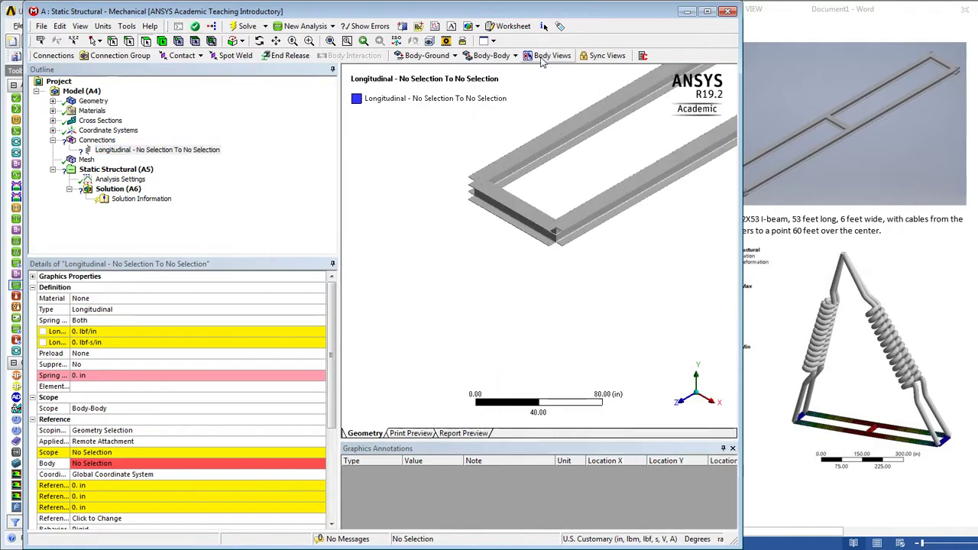
{"action": "left_click_drag", "start_coordinate": [338, 180], "coordinate": [242, 178]}
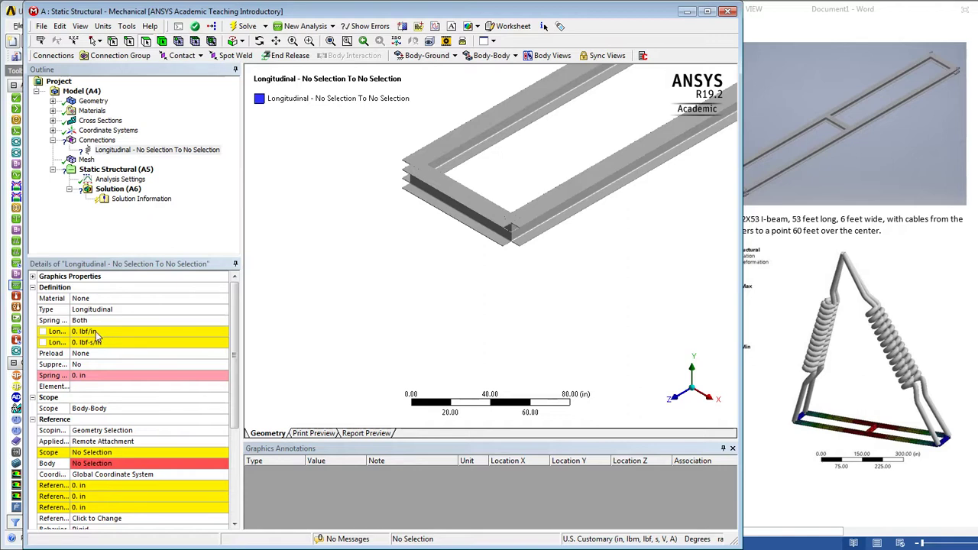
Set the spring's longitudinal stiffness to 10000 lbf/in
{"action": "left_click", "coordinate": [96, 331]}
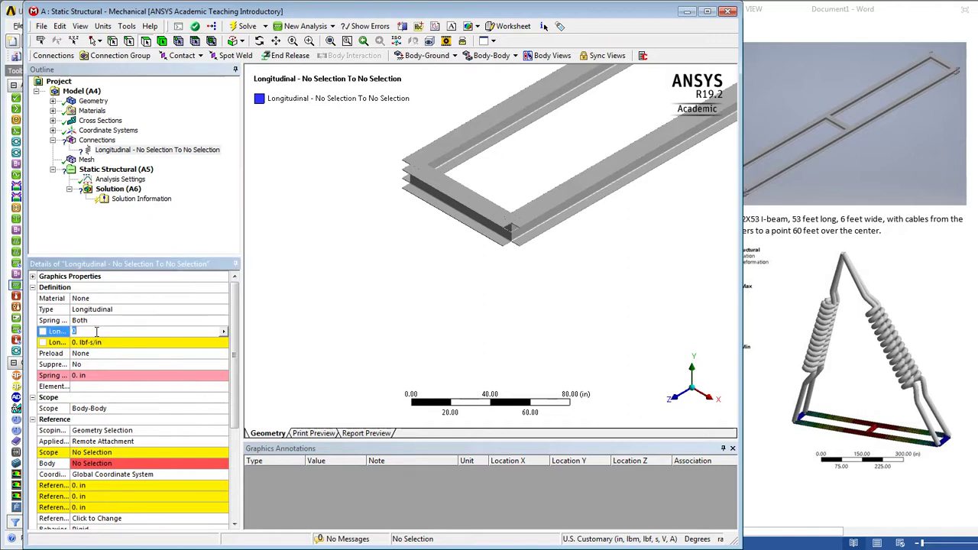
{"action": "type", "text": "1000"}
{"action": "type", "text": "0"}
{"action": "key", "text": "Return"}
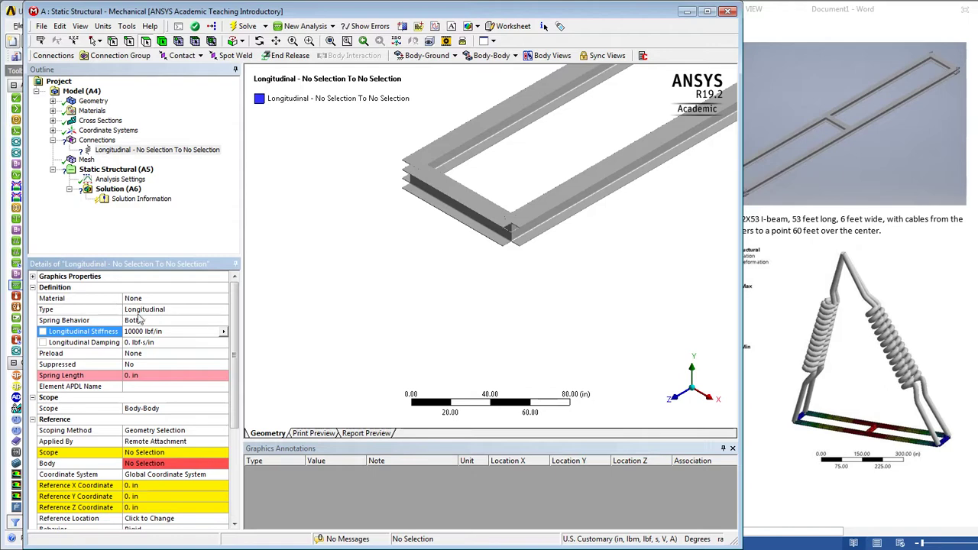
Change the spring's scope to Body-Ground
{"action": "left_click", "coordinate": [150, 409]}
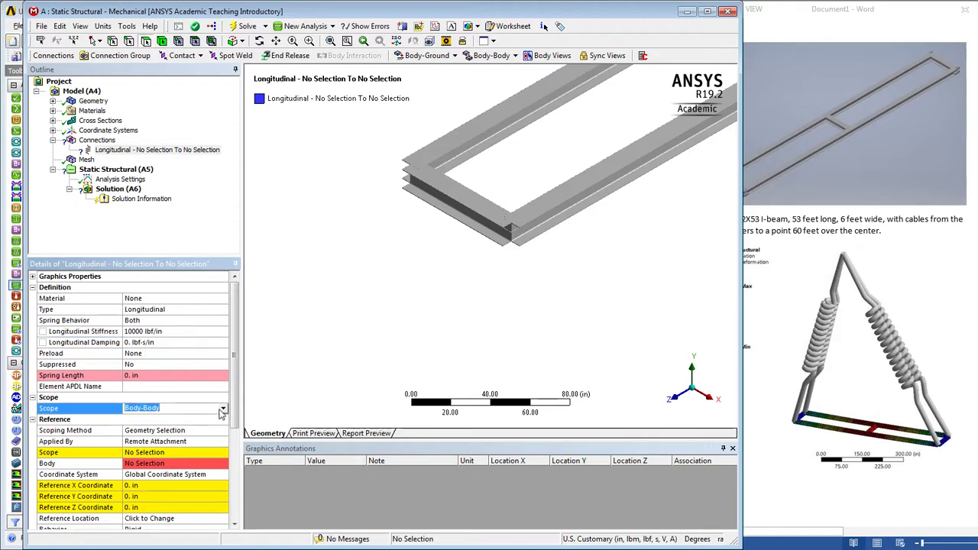
{"action": "left_click", "coordinate": [224, 409]}
{"action": "left_click", "coordinate": [195, 421]}
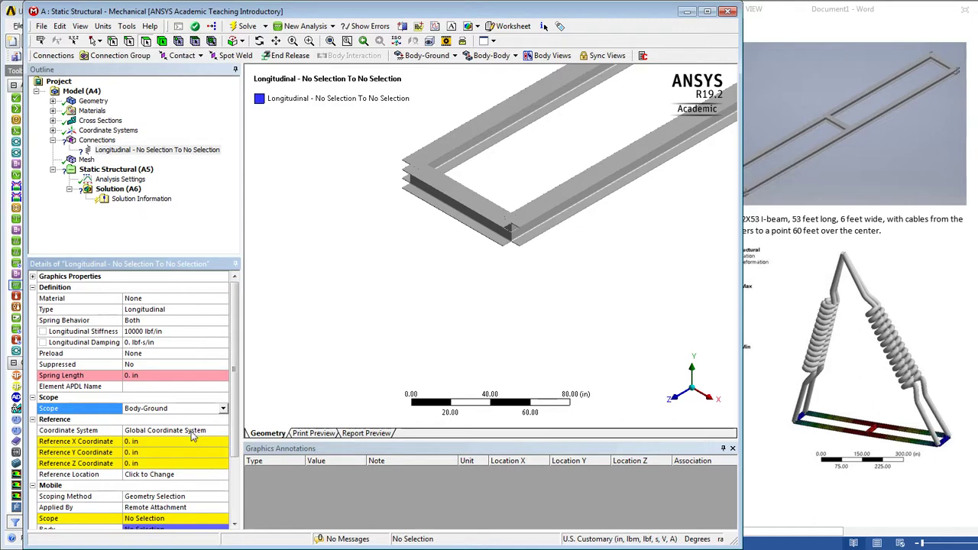
{"action": "scroll", "coordinate": [233, 393], "scroll_direction": "down", "scroll_amount": 3}
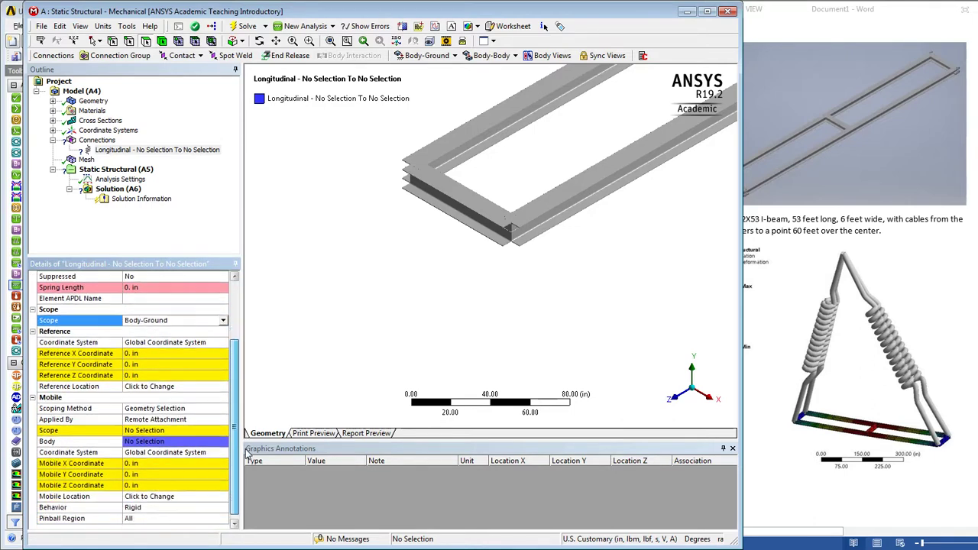
{"action": "scroll", "coordinate": [249, 463], "scroll_direction": "up", "scroll_amount": 3}
{"action": "scroll", "coordinate": [254, 459], "scroll_direction": "down", "scroll_amount": 3}
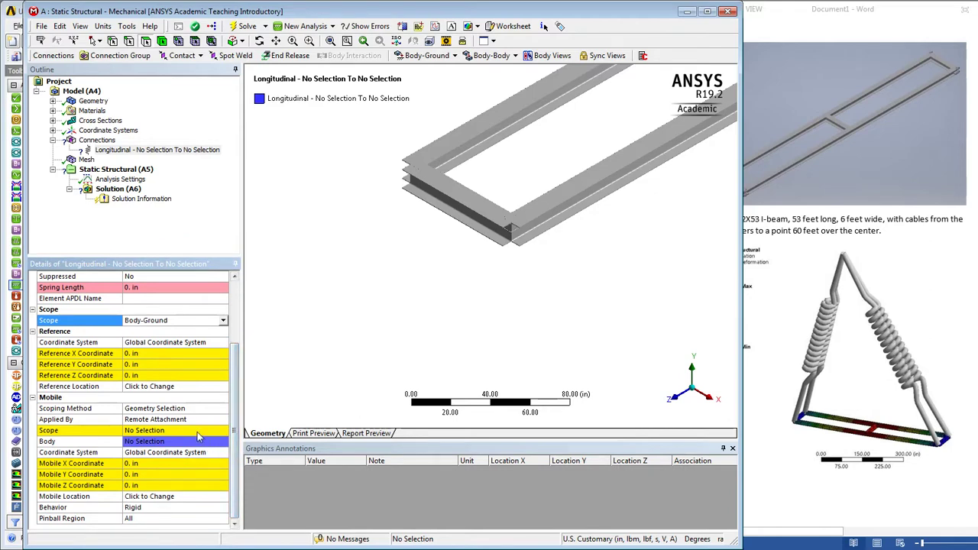
Attach the spring's mobile end to a corner vertex of the I-beam frame
{"action": "left_click", "coordinate": [140, 431]}
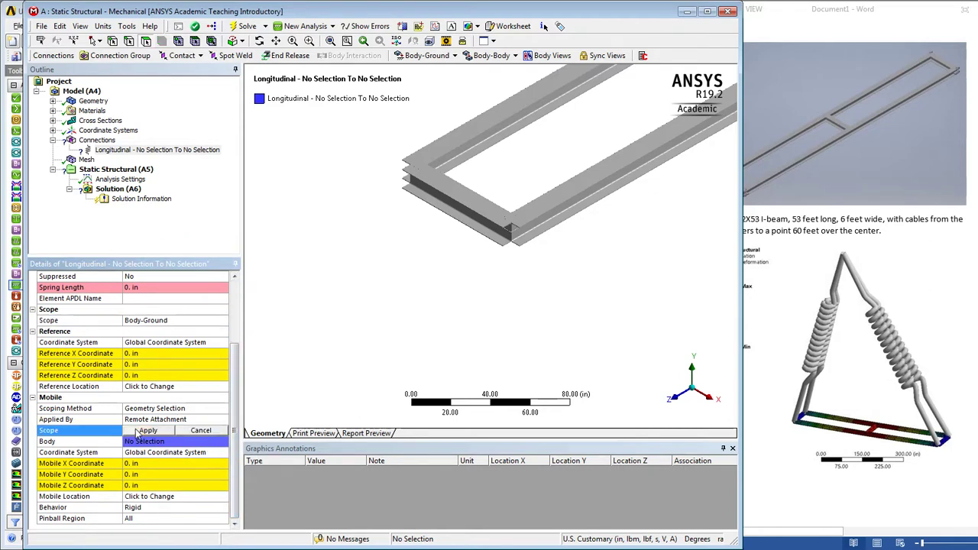
{"action": "left_click", "coordinate": [112, 41]}
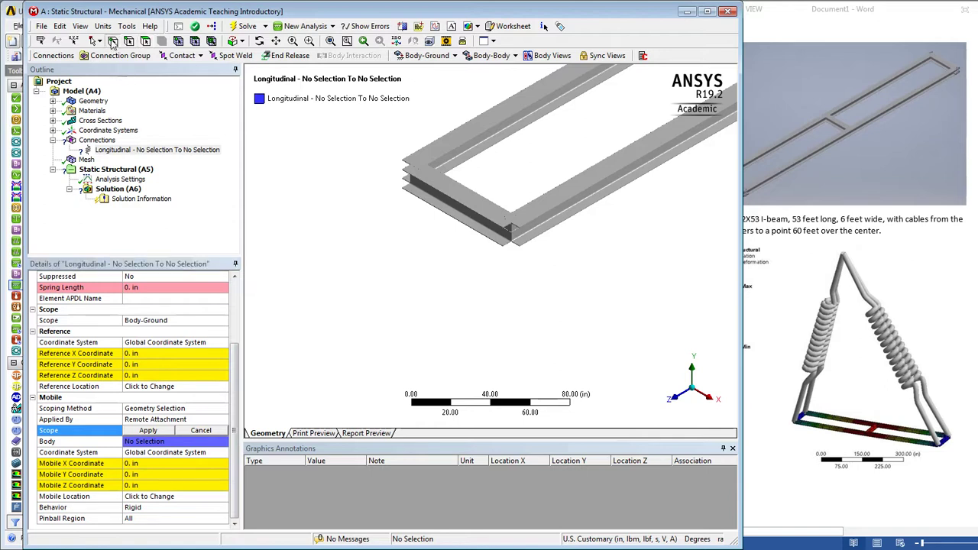
{"action": "left_click", "coordinate": [512, 232]}
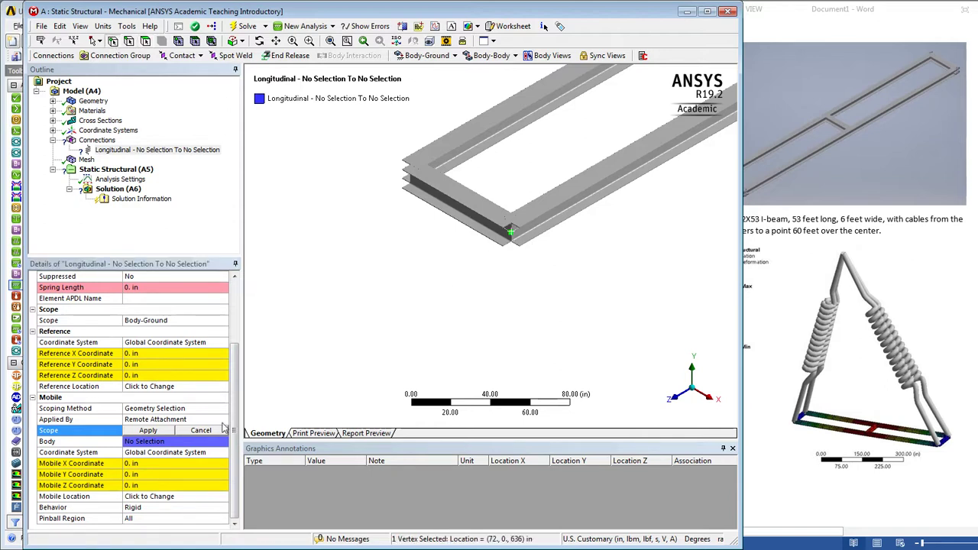
{"action": "left_click", "coordinate": [143, 432]}
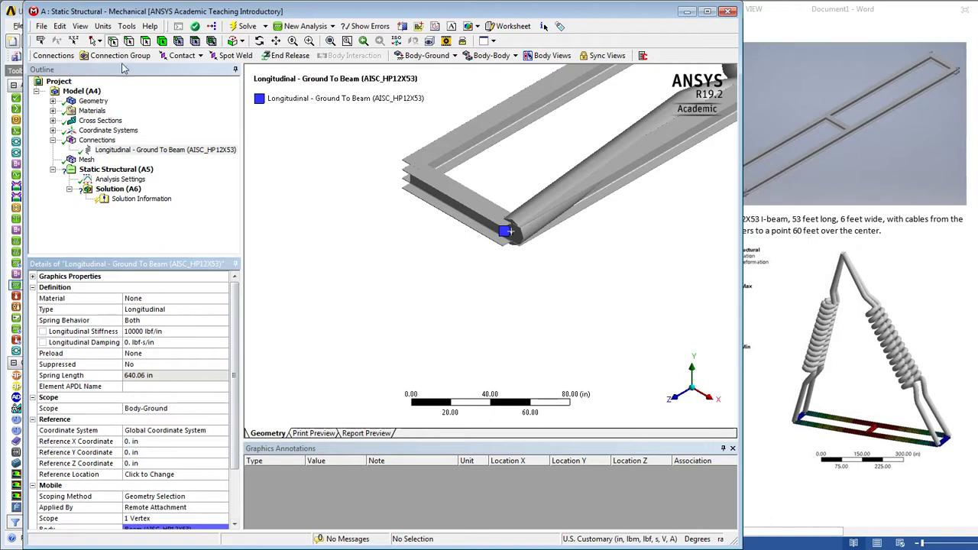
Switch to U.S. Customary feet and set the ground point to X 3, Y 60, Z 26.5 ft
{"action": "left_click", "coordinate": [103, 27]}
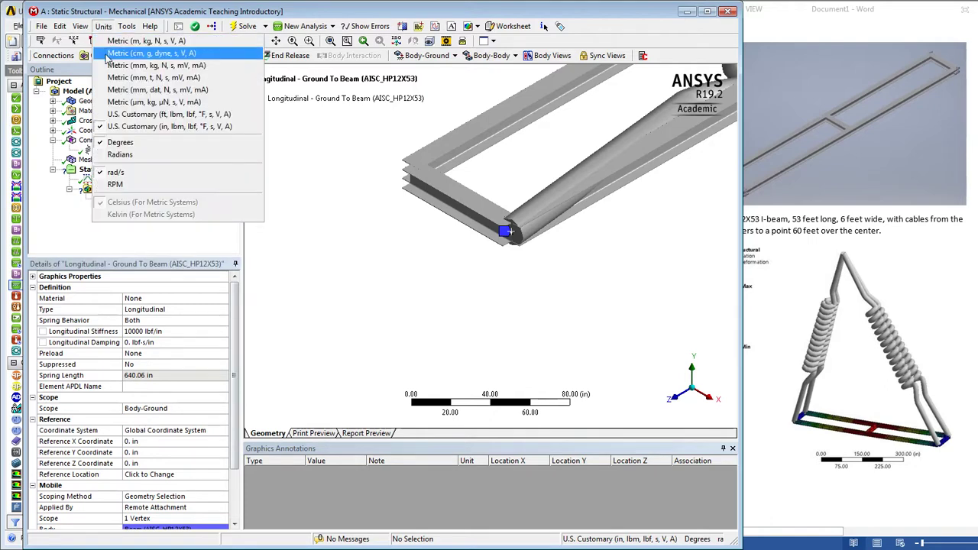
{"action": "left_click", "coordinate": [131, 116]}
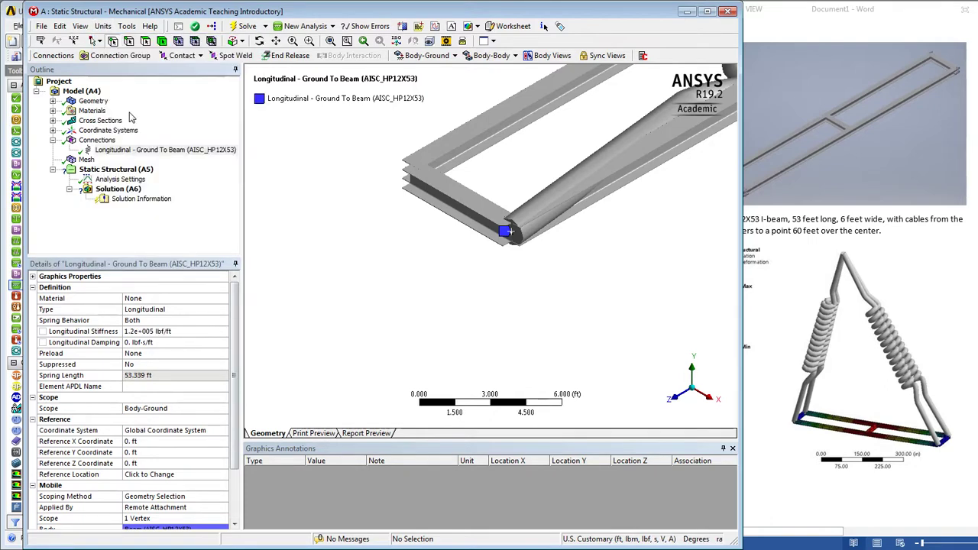
{"action": "left_click", "coordinate": [135, 463]}
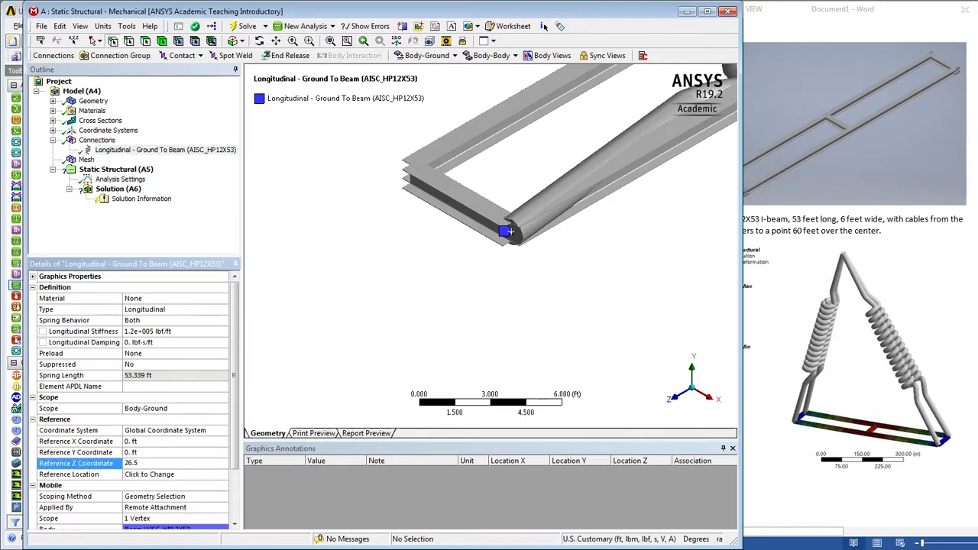
{"action": "left_click", "coordinate": [141, 442]}
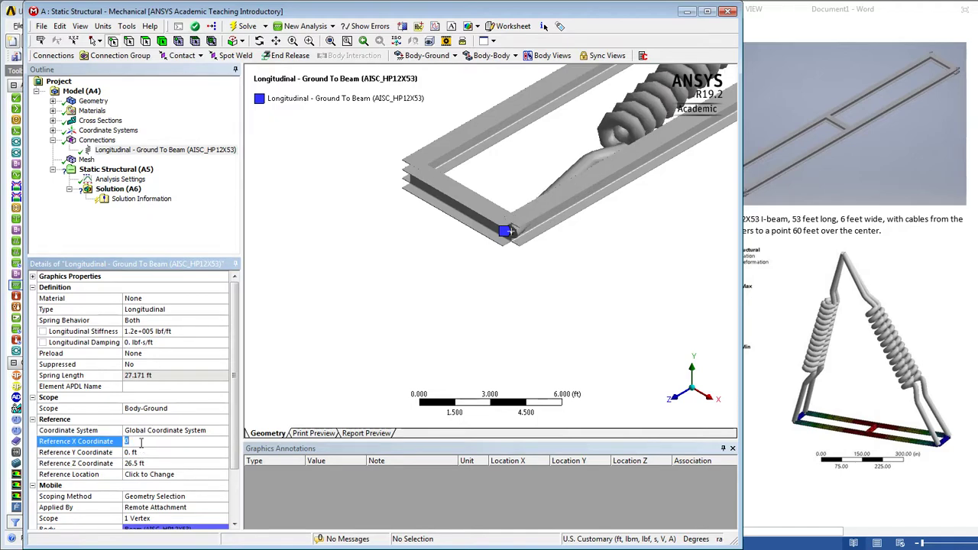
{"action": "key", "text": "Return"}
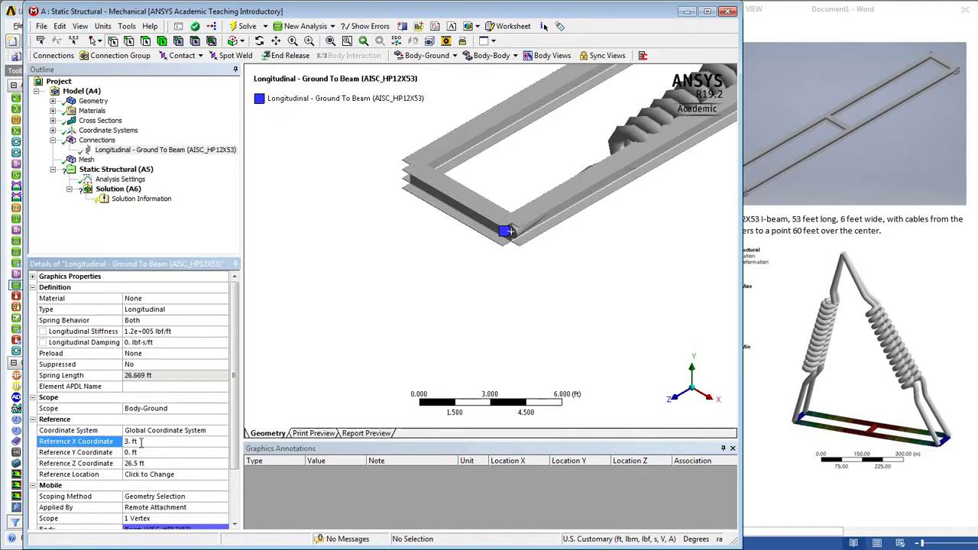
{"action": "left_click", "coordinate": [139, 452]}
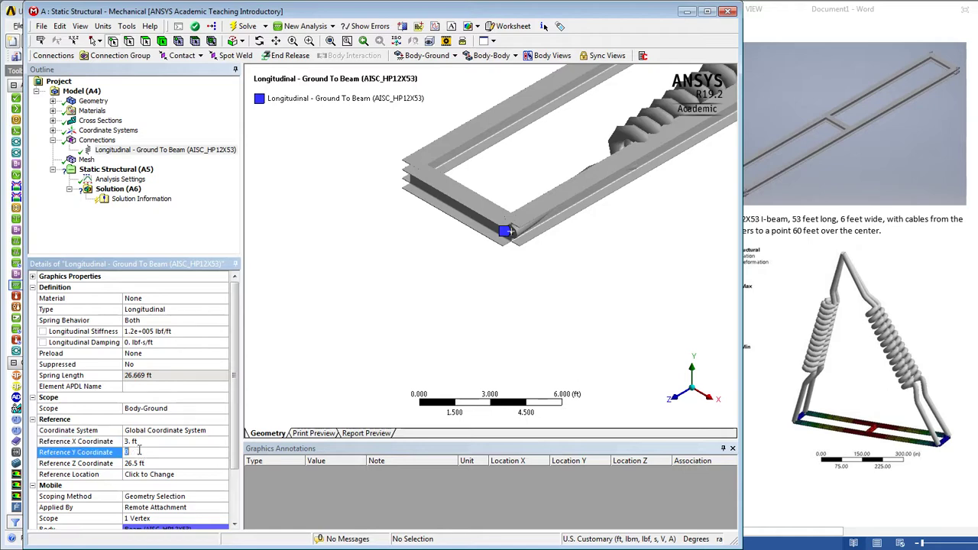
{"action": "key", "text": "Return"}
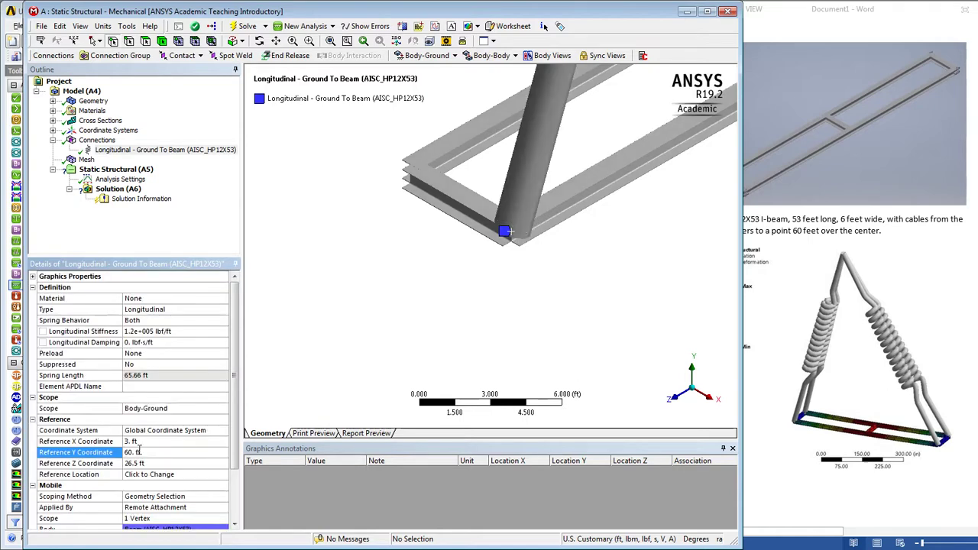
{"action": "key", "text": "F7"}
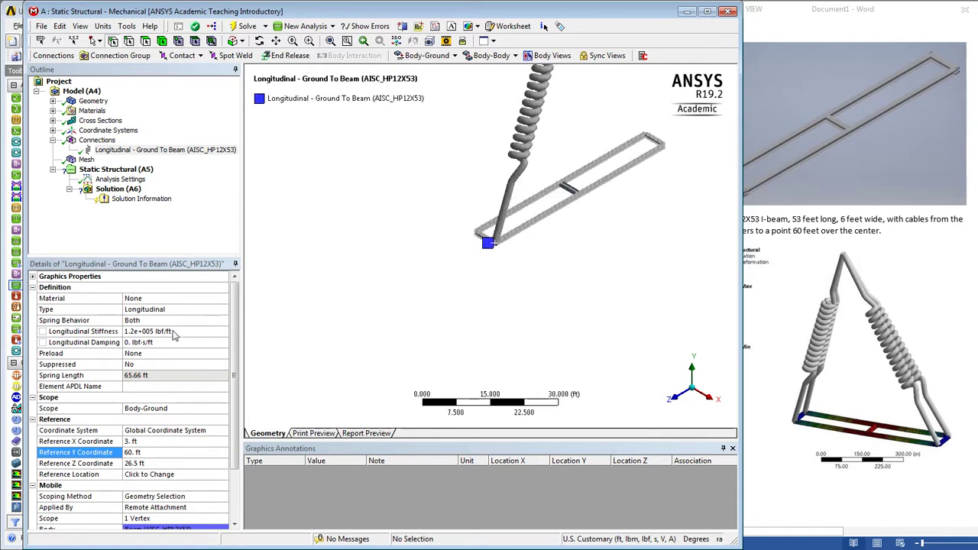
Duplicate the spring and attach the copy to the beam corner at (0, 0, 53 ft)
{"action": "left_click", "coordinate": [108, 152]}
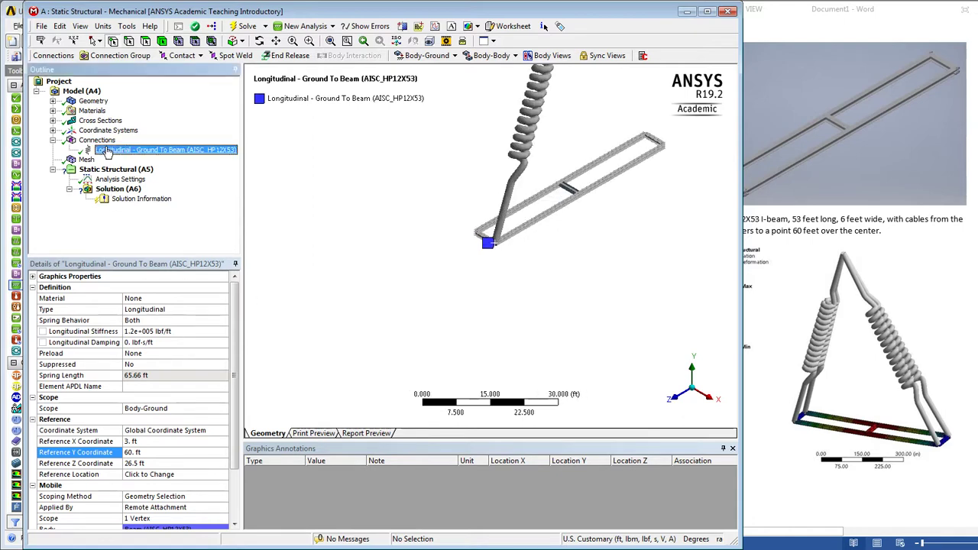
{"action": "right_click", "coordinate": [109, 152]}
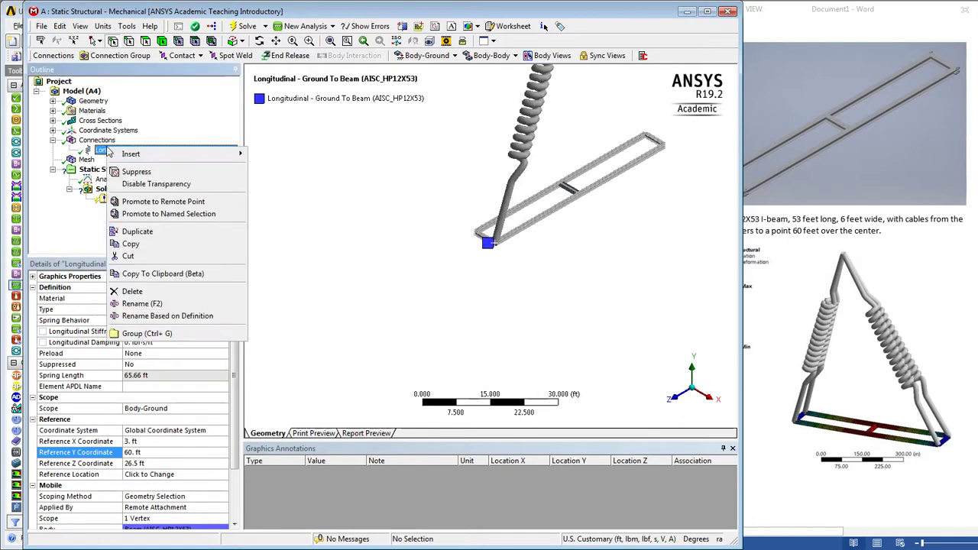
{"action": "left_click", "coordinate": [128, 233]}
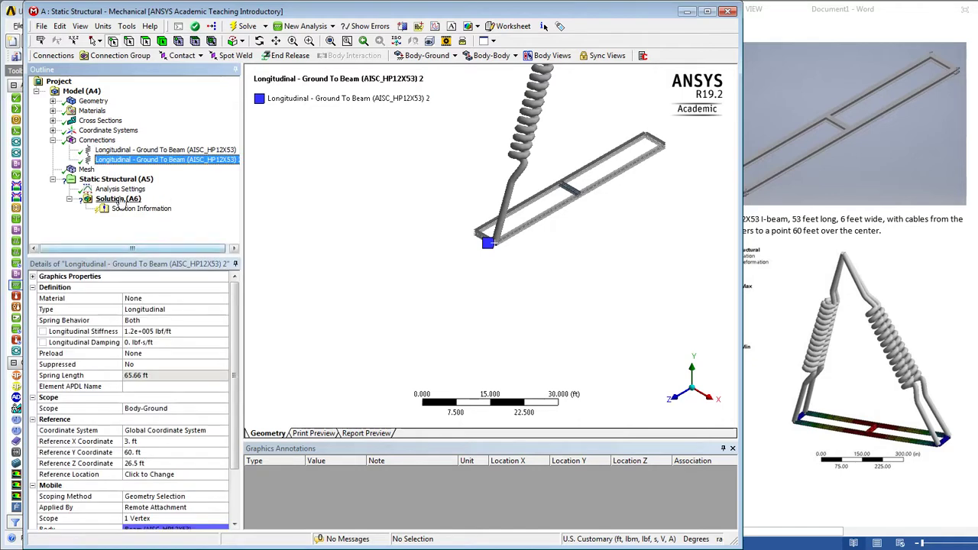
{"action": "left_click", "coordinate": [235, 459]}
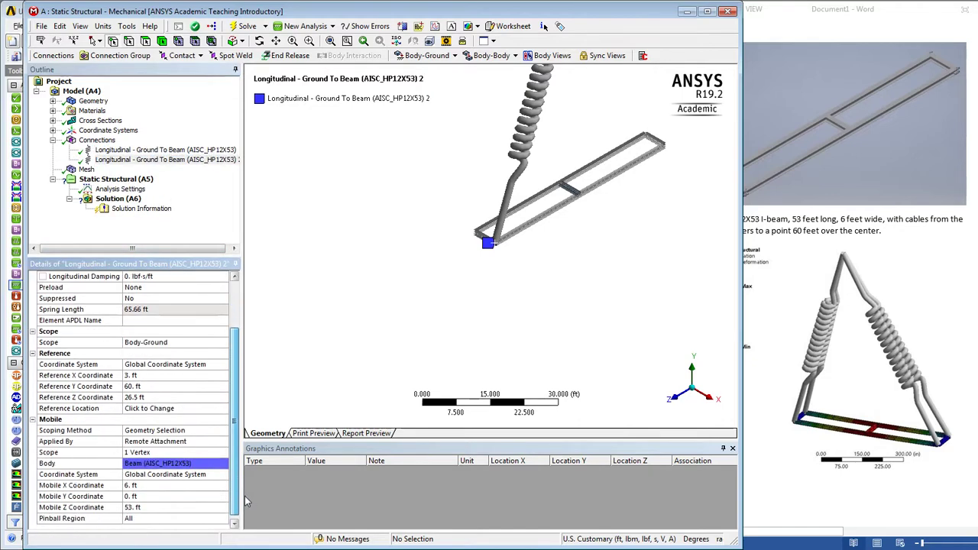
{"action": "left_click", "coordinate": [132, 453]}
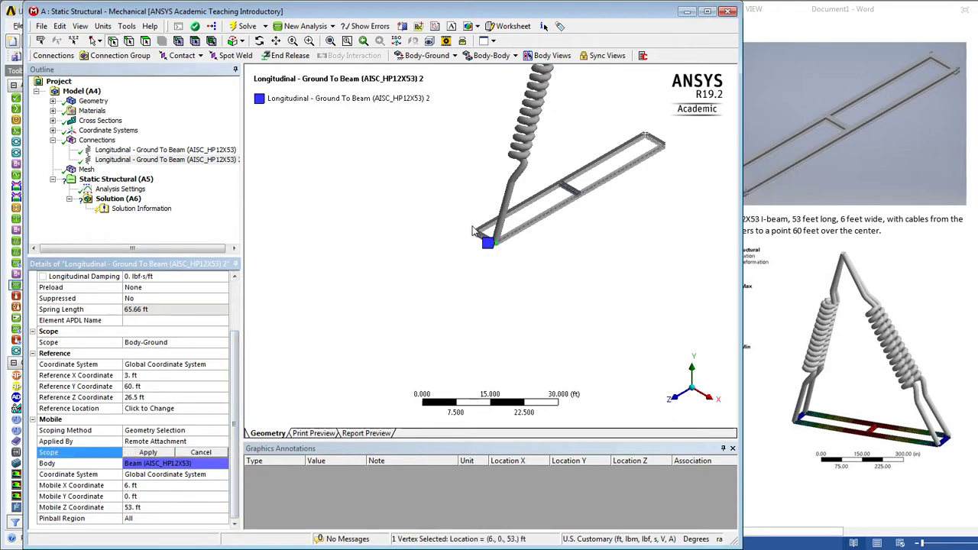
{"action": "left_click", "coordinate": [474, 230]}
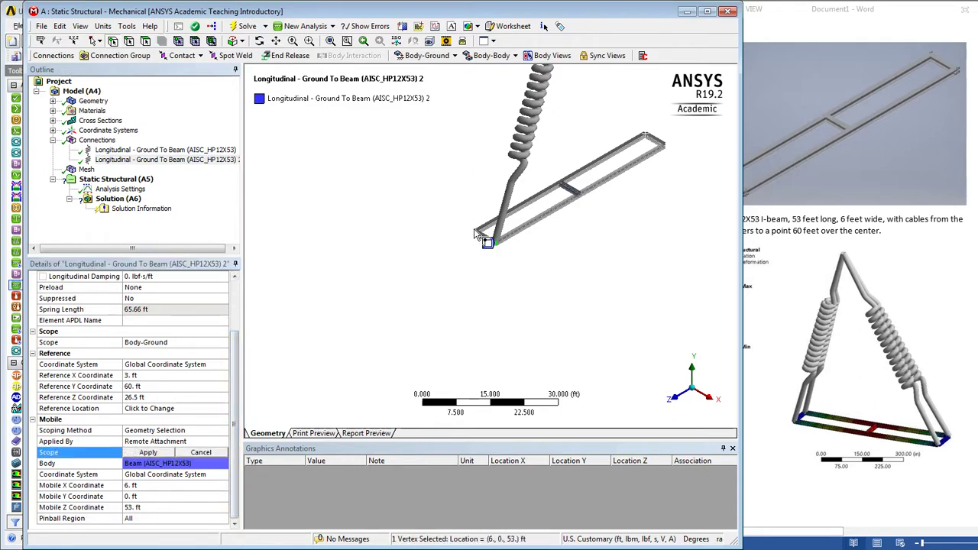
{"action": "left_click", "coordinate": [146, 455]}
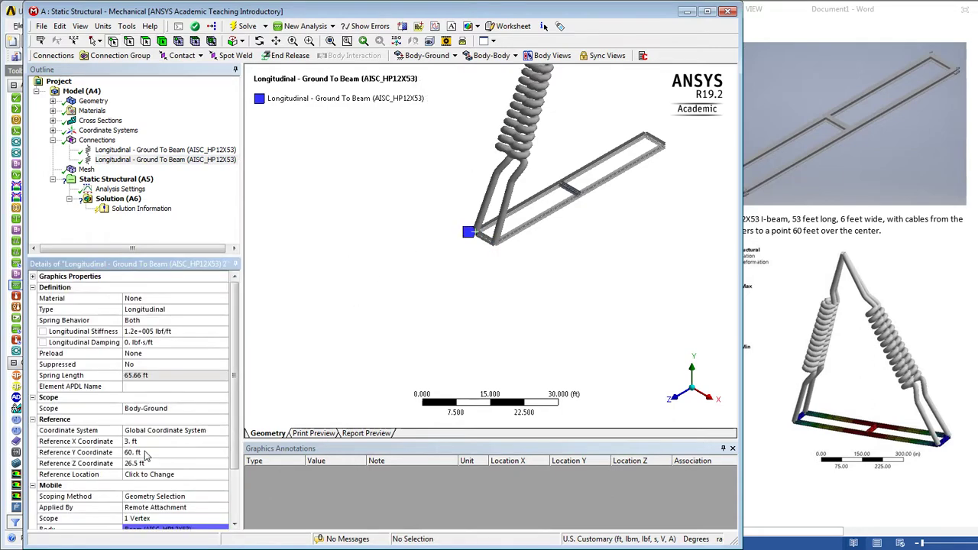
Duplicate the second spring and attach the third spring to the corner at the origin
{"action": "left_click", "coordinate": [122, 160]}
{"action": "right_click", "coordinate": [122, 164]}
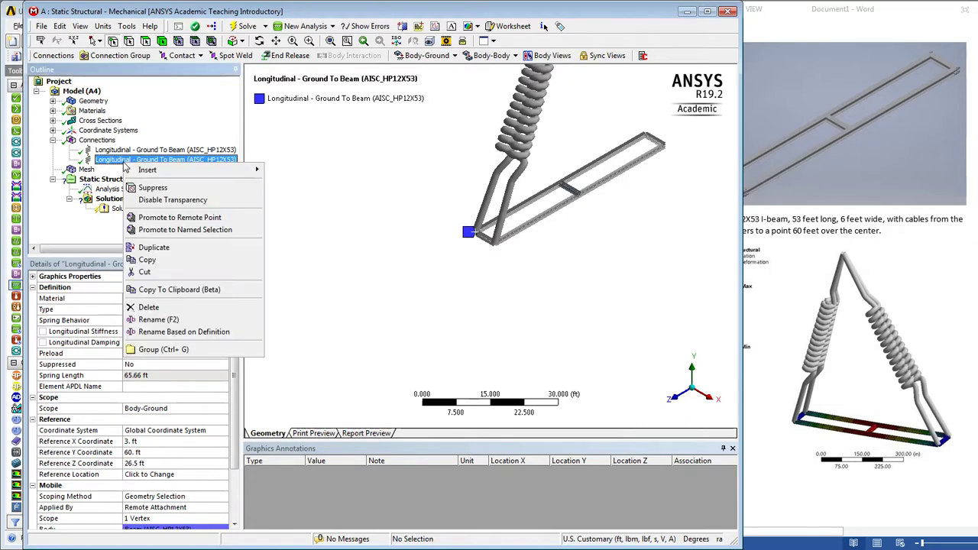
{"action": "left_click", "coordinate": [151, 248]}
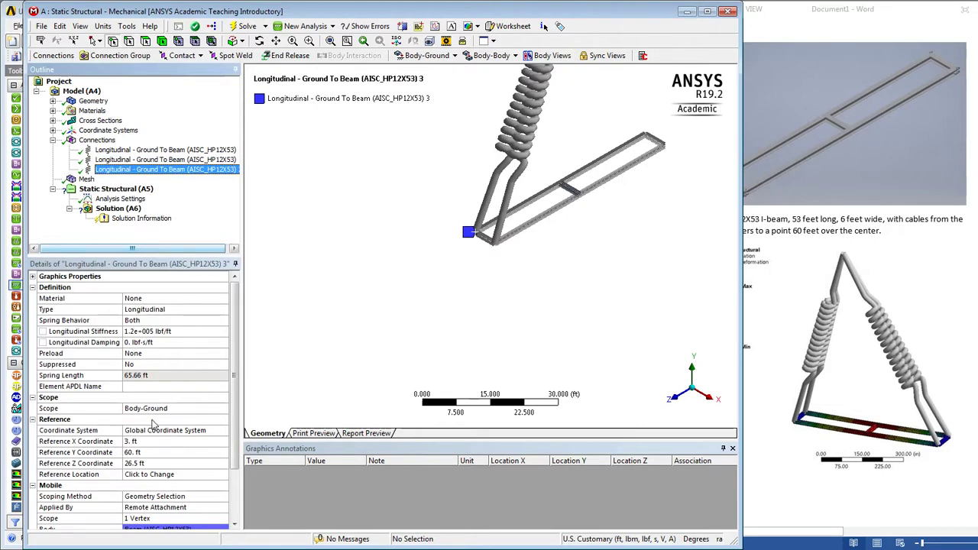
{"action": "left_click", "coordinate": [142, 520]}
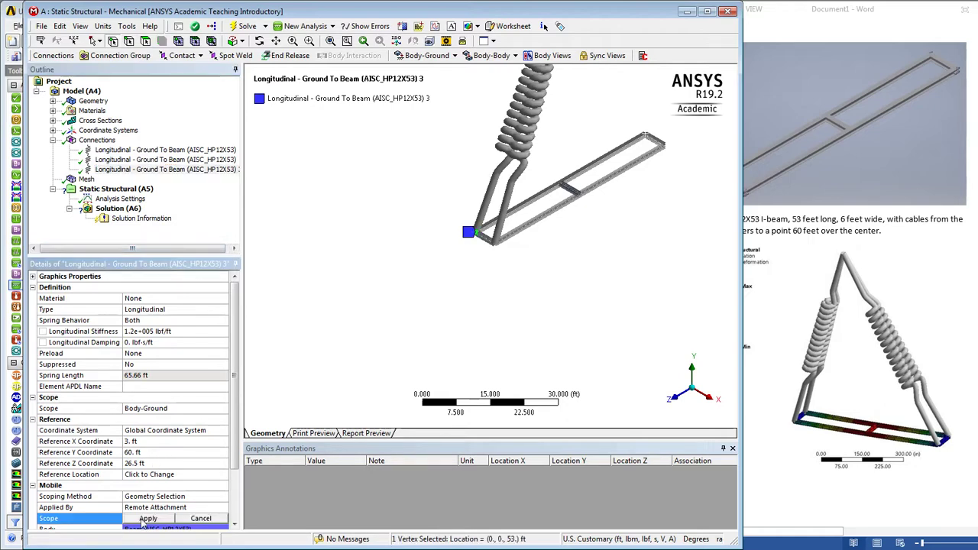
{"action": "left_click", "coordinate": [644, 136]}
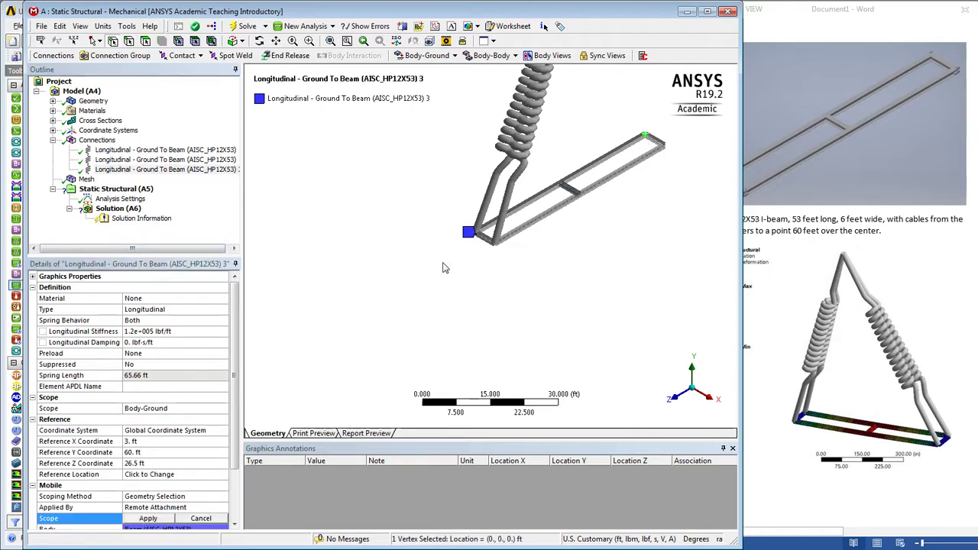
{"action": "left_click", "coordinate": [142, 519]}
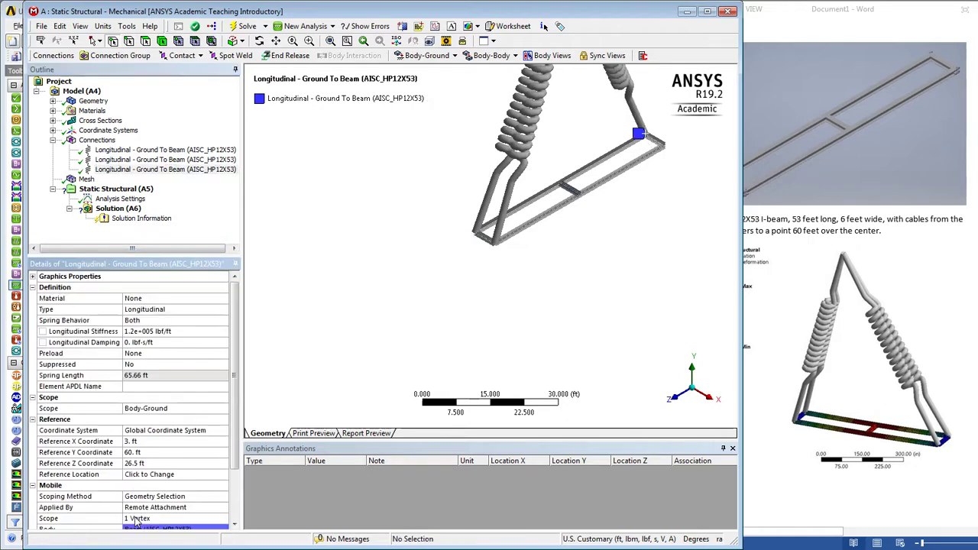
Duplicate the third spring and begin re-picking the fourth spring's beam attachment
{"action": "right_click", "coordinate": [122, 171]}
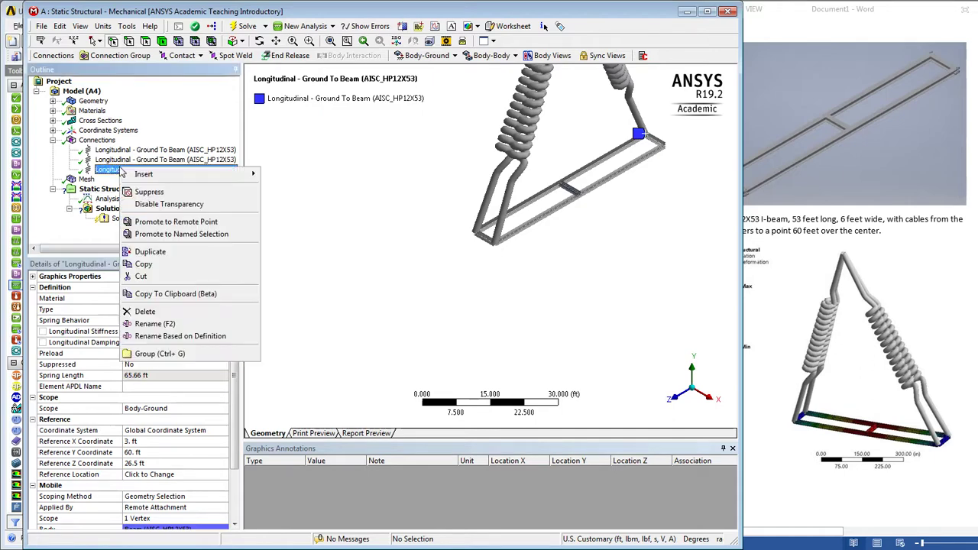
{"action": "left_click", "coordinate": [140, 253]}
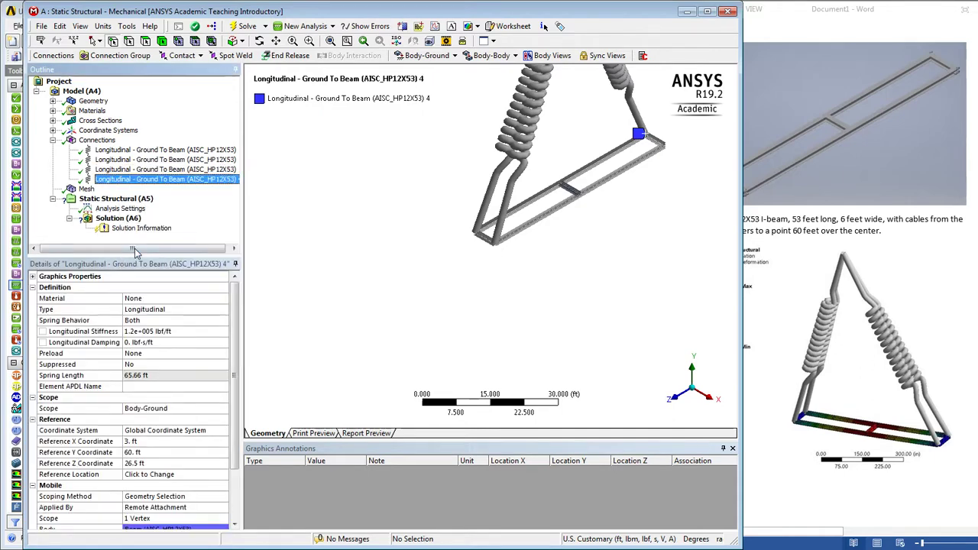
{"action": "left_click", "coordinate": [140, 519]}
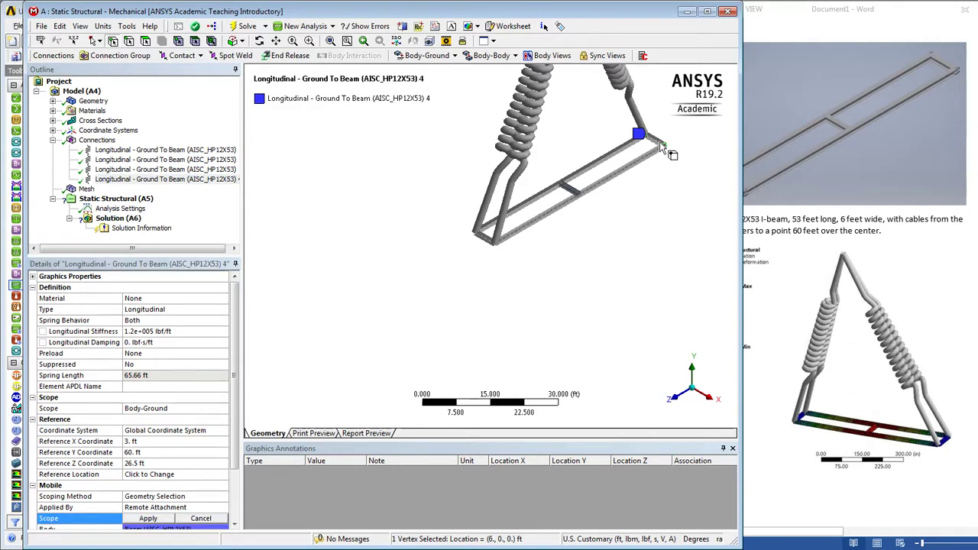
Attach the fourth spring to the remaining corner and add a Total Deformation result
{"action": "left_click", "coordinate": [138, 519]}
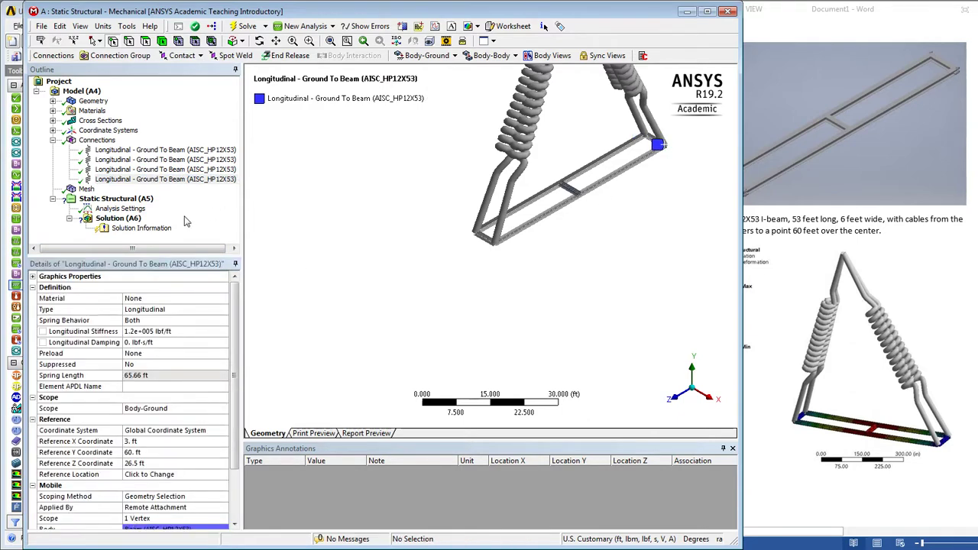
{"action": "left_click", "coordinate": [119, 218]}
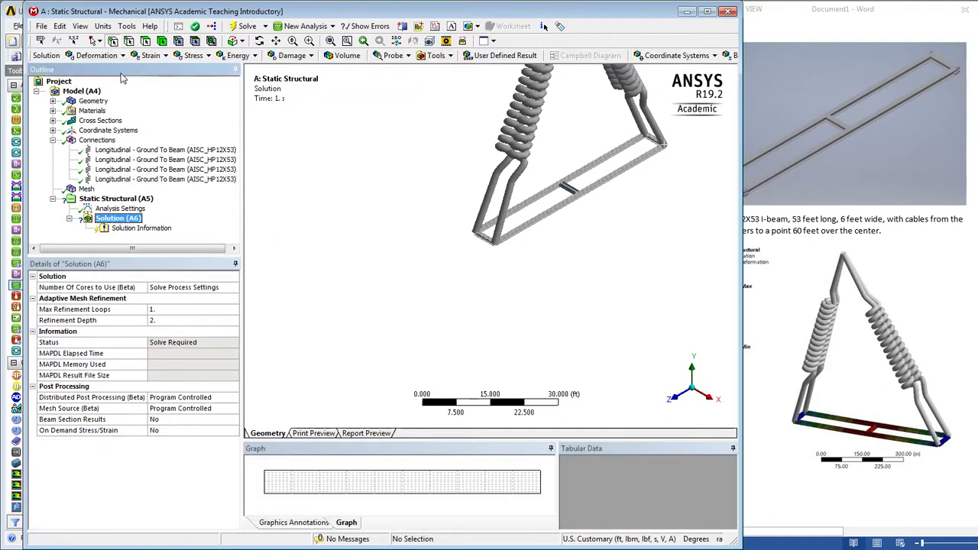
{"action": "left_click", "coordinate": [98, 56]}
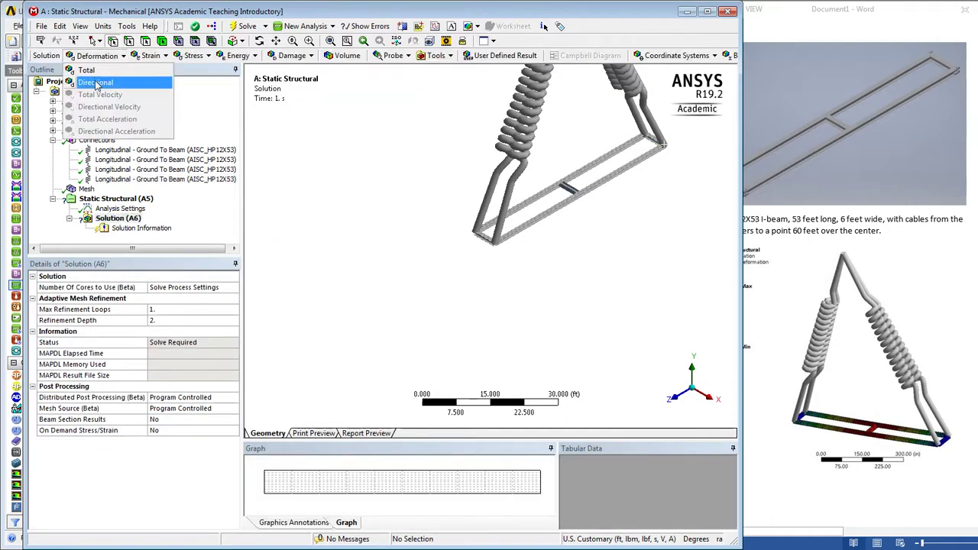
{"action": "left_click", "coordinate": [88, 70]}
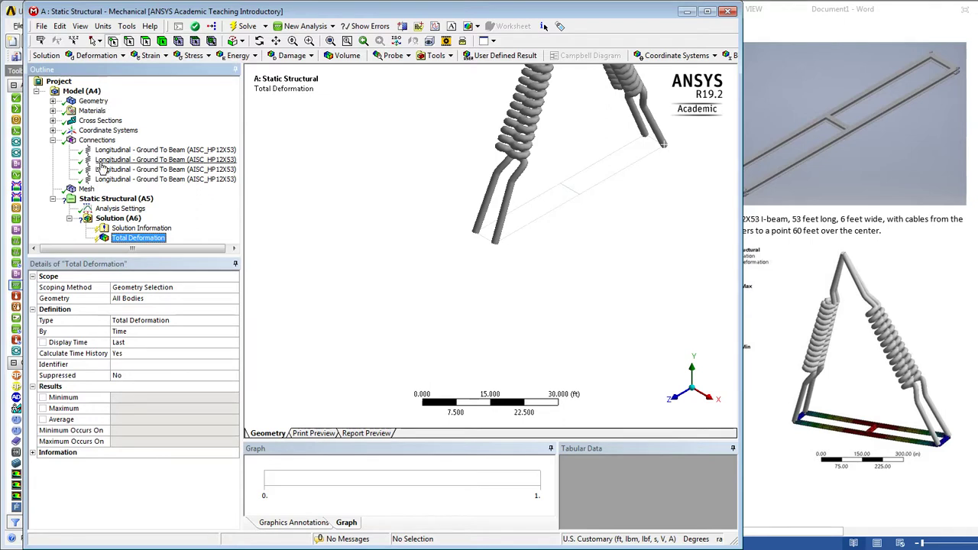
Add an Axial Force beam result to the Solution
{"action": "left_click", "coordinate": [119, 219]}
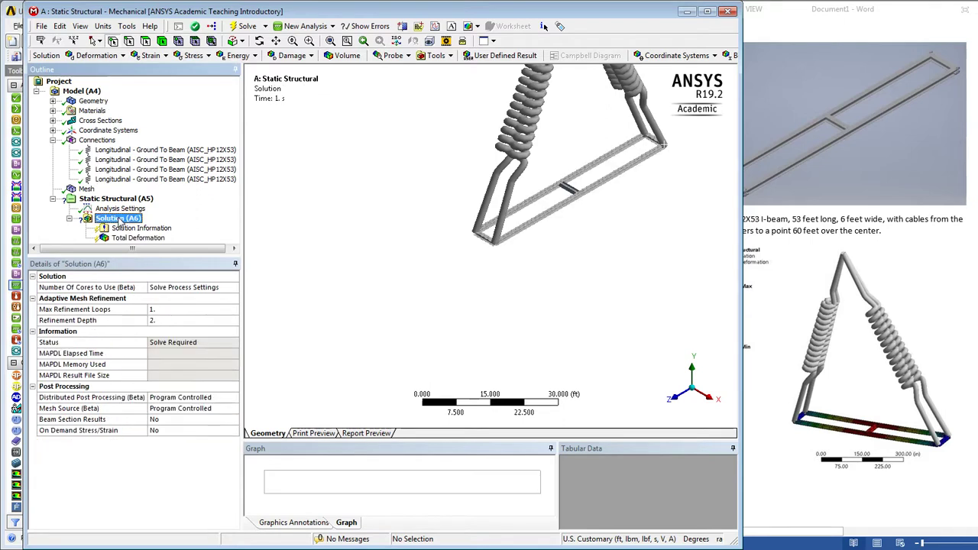
{"action": "right_click", "coordinate": [118, 220]}
{"action": "mouse_move", "coordinate": [230, 228]}
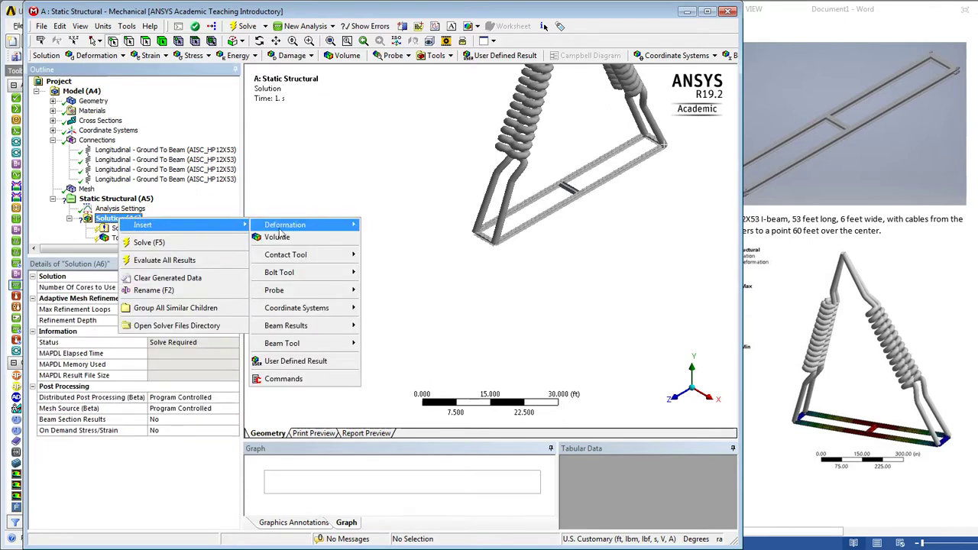
{"action": "mouse_move", "coordinate": [332, 327]}
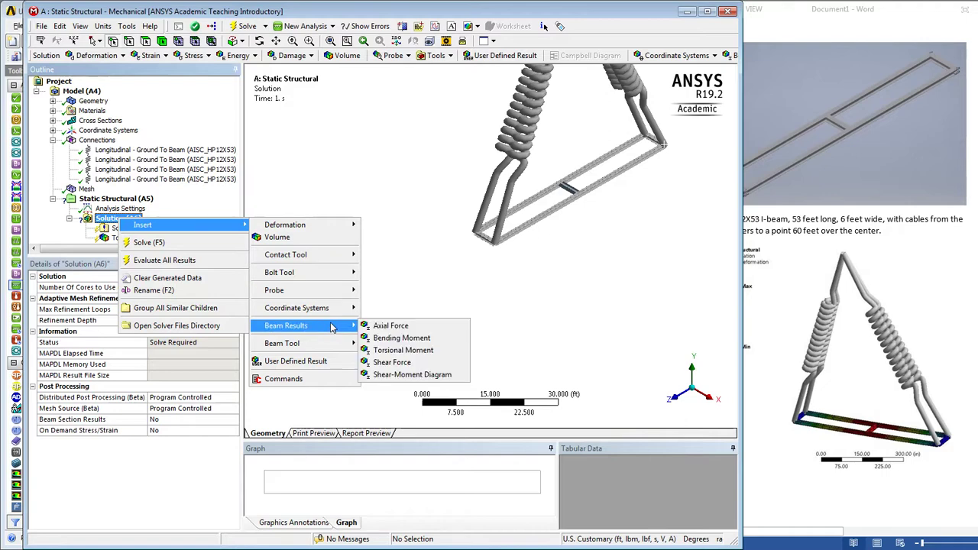
{"action": "left_click", "coordinate": [375, 328]}
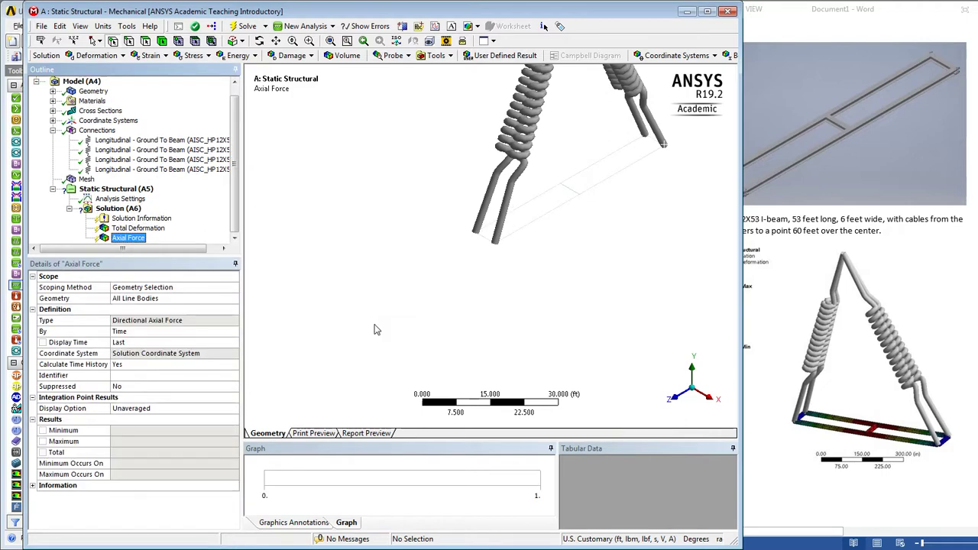
Add a Beam Tool, select its Maximum Combined Stress, and run the solve
{"action": "right_click", "coordinate": [131, 238]}
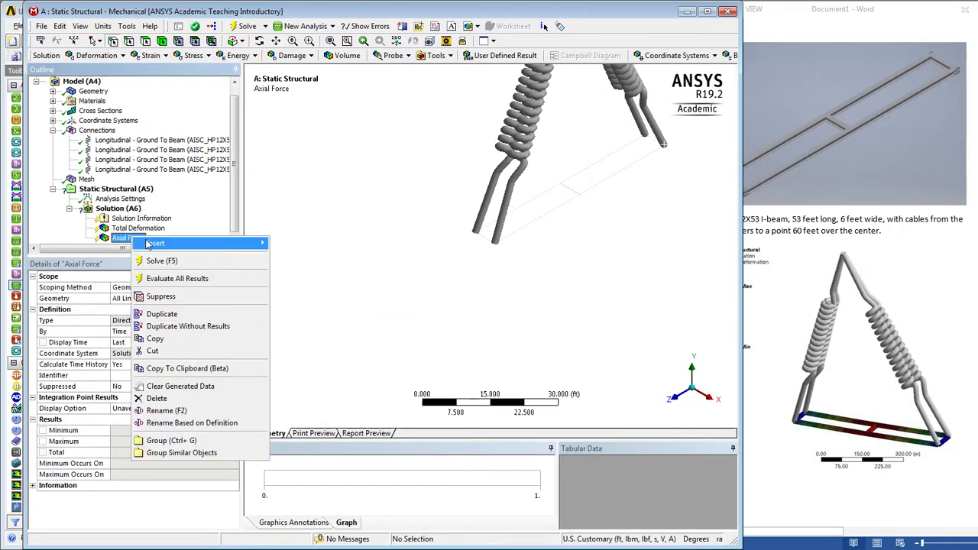
{"action": "mouse_move", "coordinate": [152, 243]}
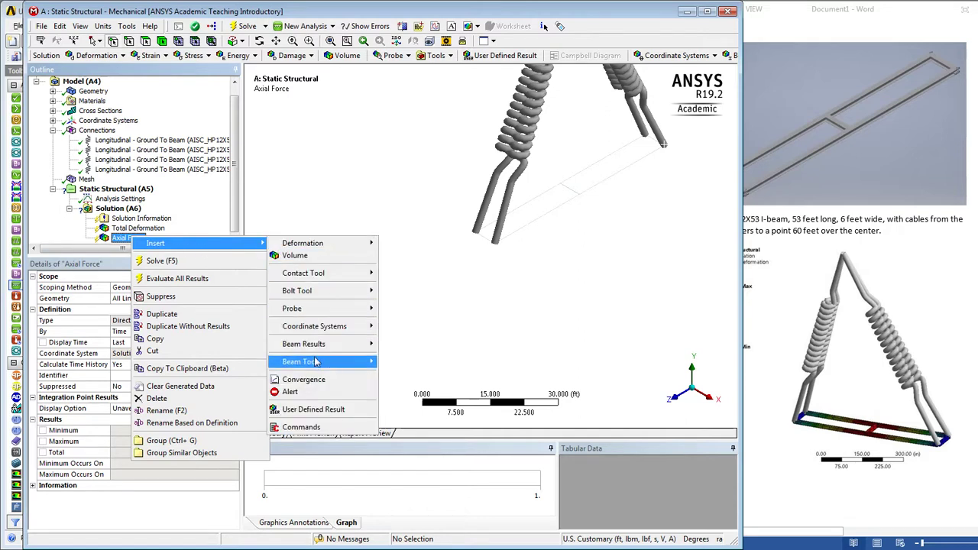
{"action": "mouse_move", "coordinate": [336, 348]}
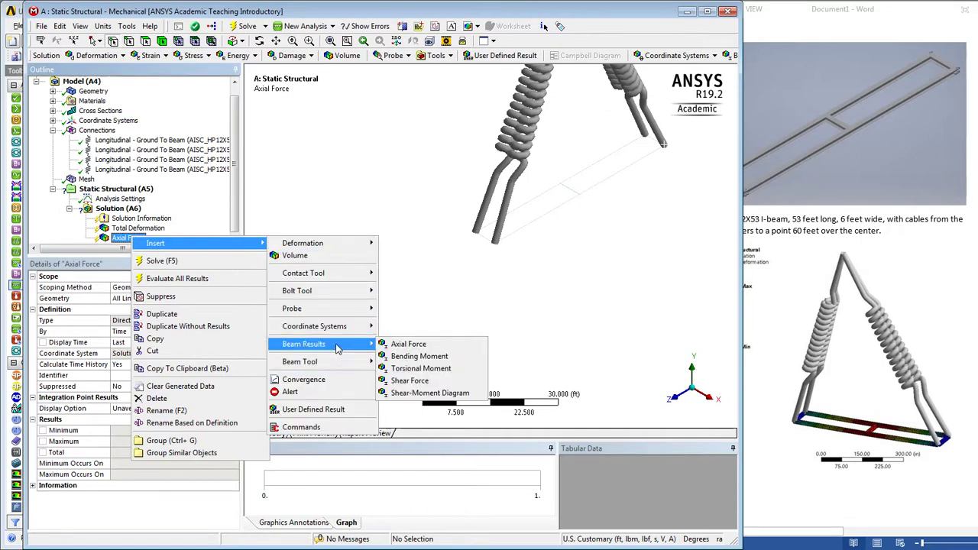
{"action": "mouse_move", "coordinate": [337, 365]}
{"action": "left_click", "coordinate": [401, 363]}
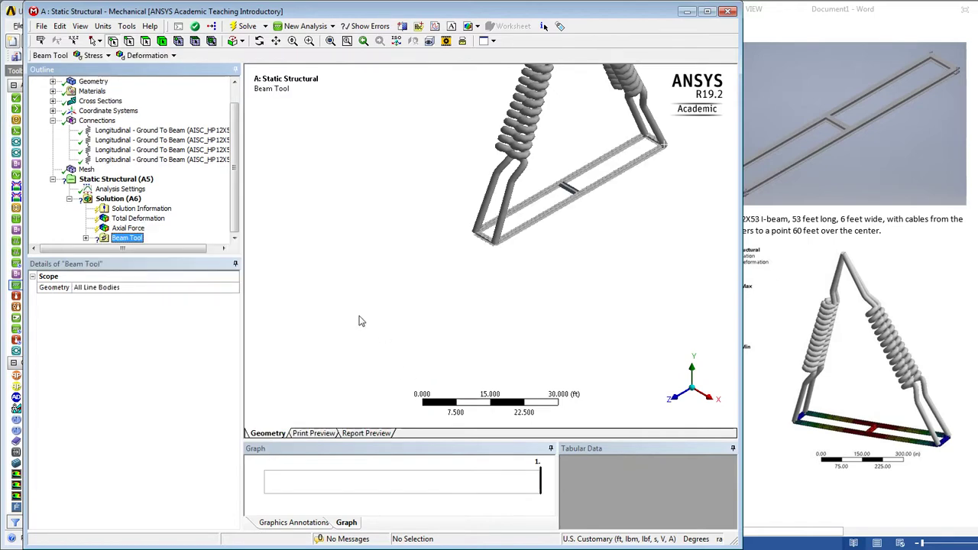
{"action": "right_click", "coordinate": [120, 240]}
{"action": "left_click", "coordinate": [85, 238]}
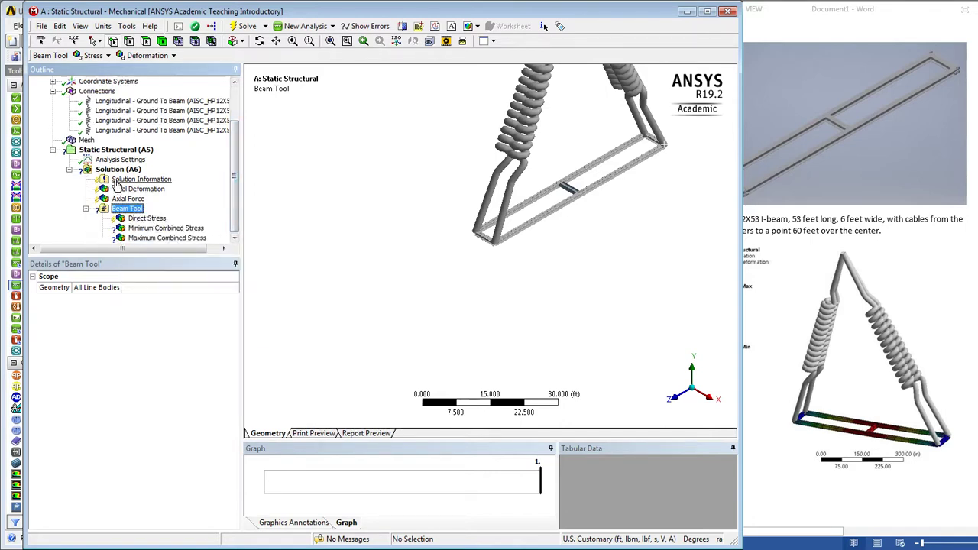
{"action": "left_click", "coordinate": [146, 238]}
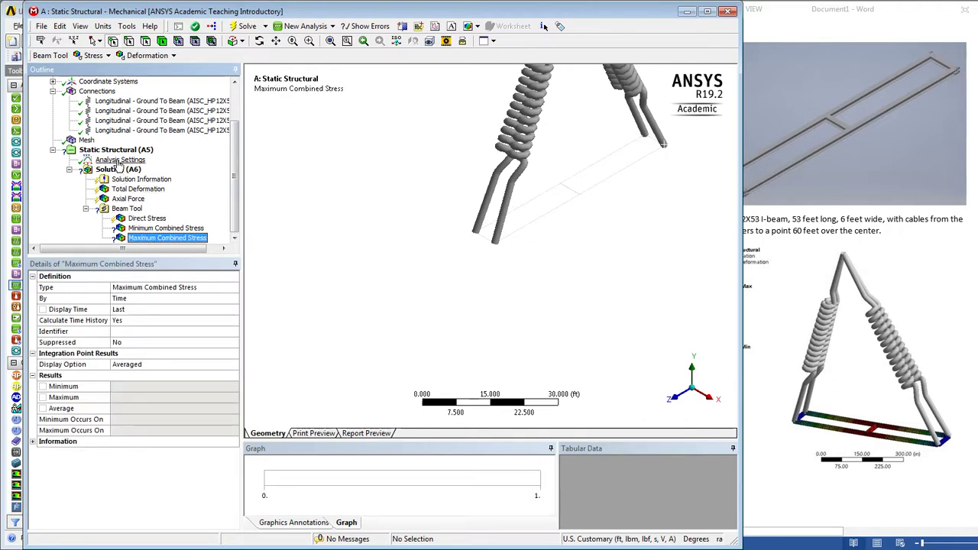
{"action": "left_click", "coordinate": [244, 26]}
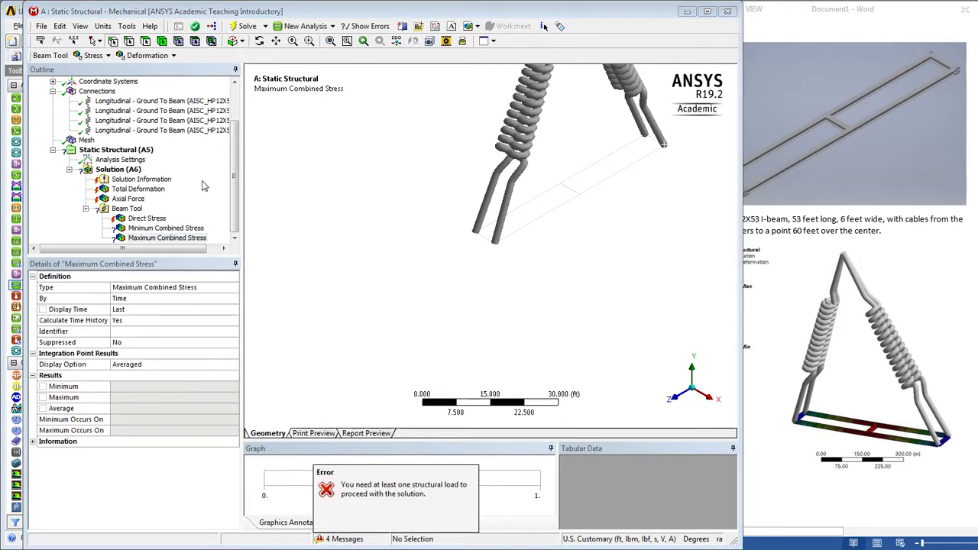
Dismiss the error and add Standard Earth Gravity acting in the -Y direction
{"action": "left_click", "coordinate": [113, 170]}
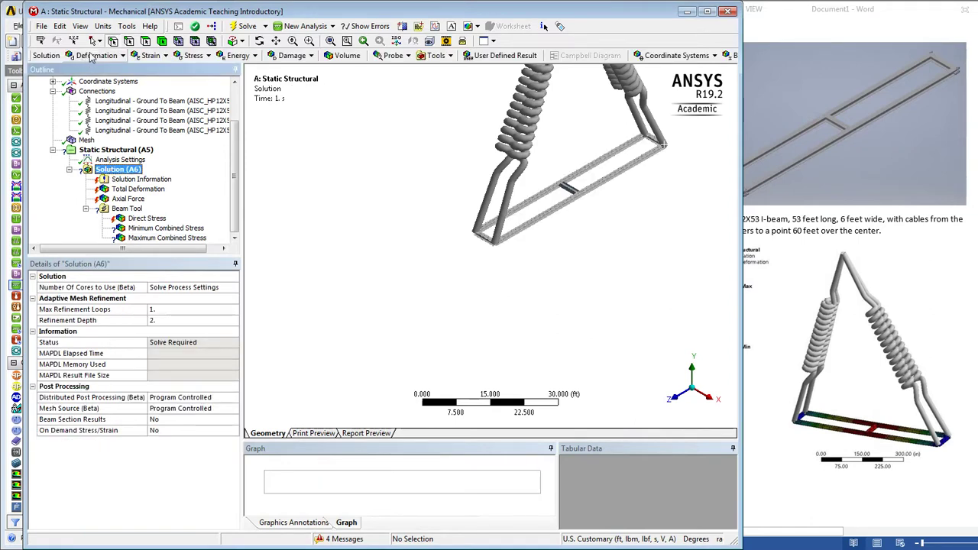
{"action": "left_click", "coordinate": [98, 150]}
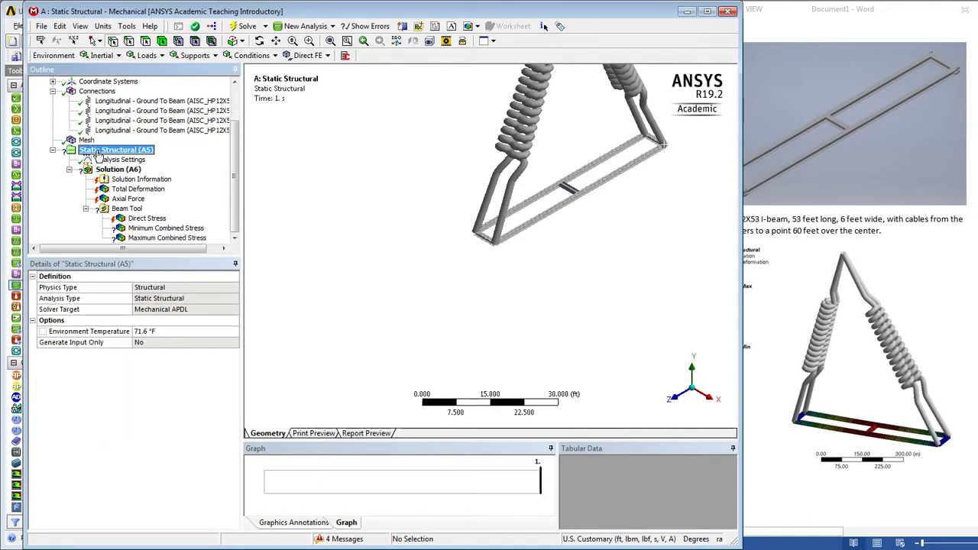
{"action": "left_click", "coordinate": [102, 56]}
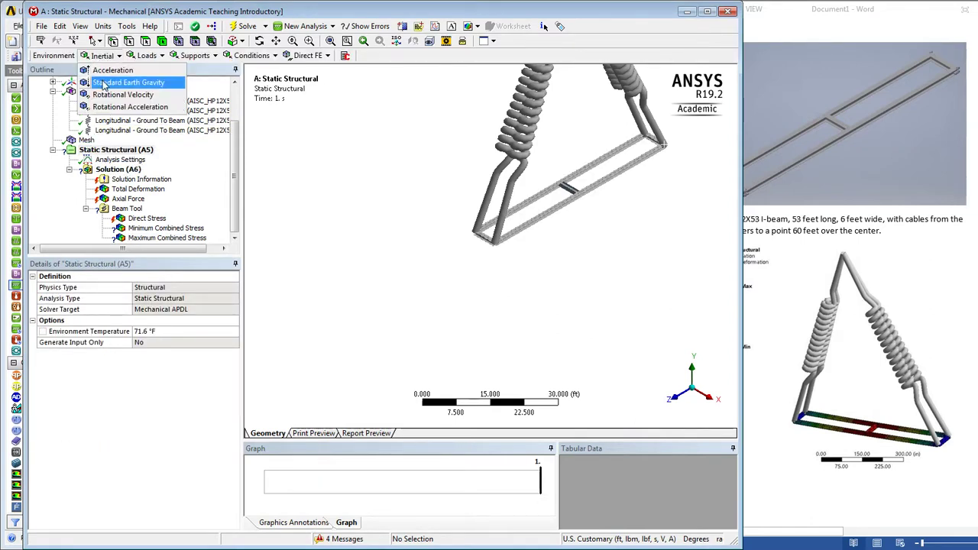
{"action": "left_click", "coordinate": [122, 82]}
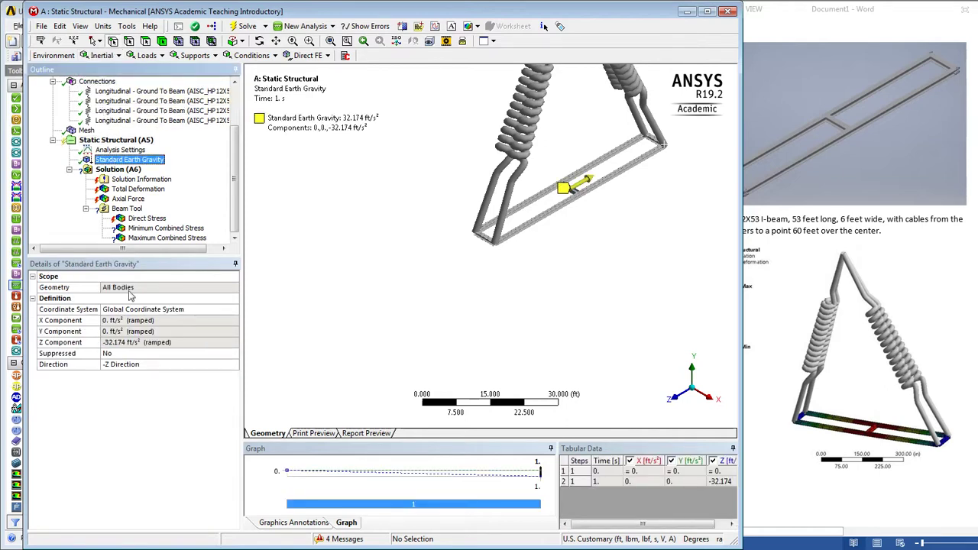
{"action": "left_click", "coordinate": [133, 365]}
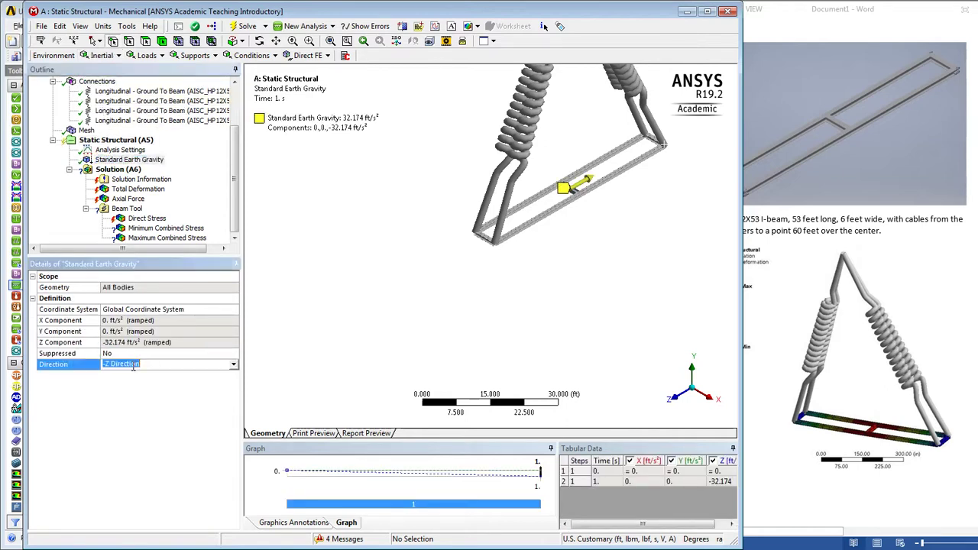
{"action": "left_click", "coordinate": [233, 365]}
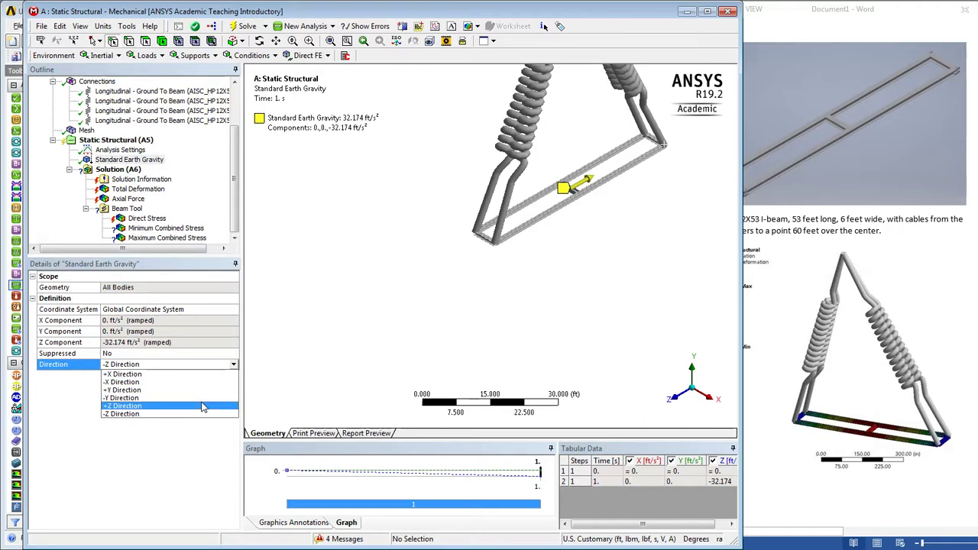
{"action": "left_click", "coordinate": [202, 399]}
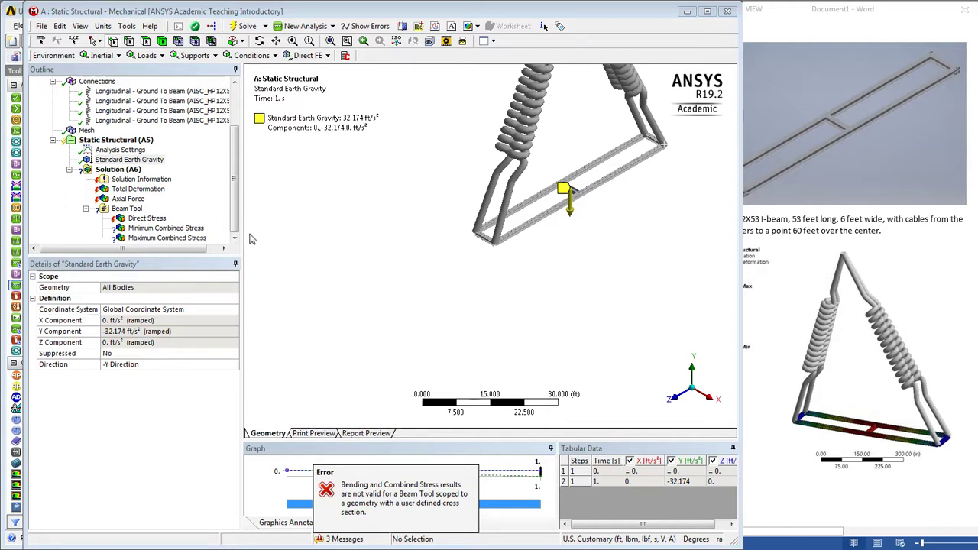
Delete the Minimum and Maximum Combined Stress results from the Beam Tool
{"action": "left_click", "coordinate": [163, 229]}
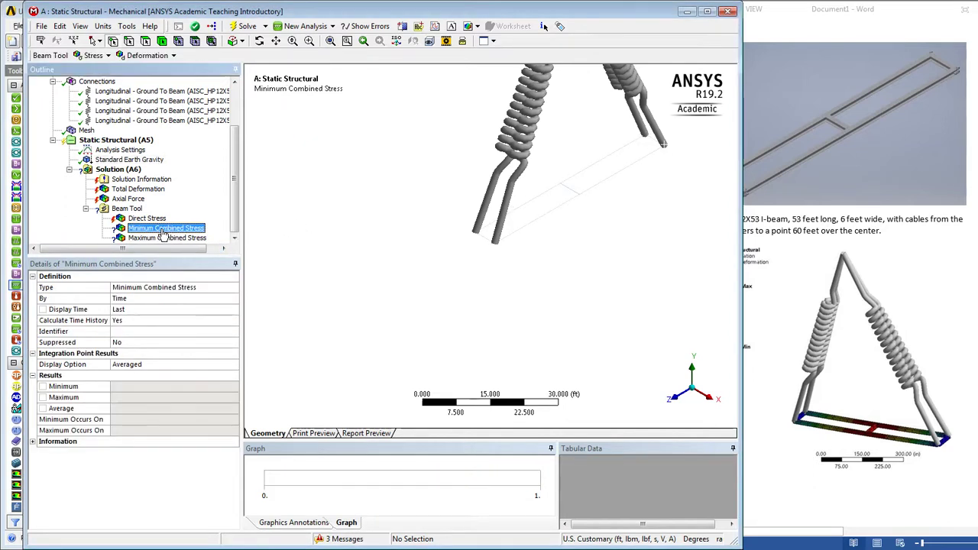
{"action": "key", "text": "Delete"}
{"action": "key", "text": "Return"}
{"action": "left_click", "coordinate": [158, 238]}
{"action": "key", "text": "Delete"}
{"action": "key", "text": "Return"}
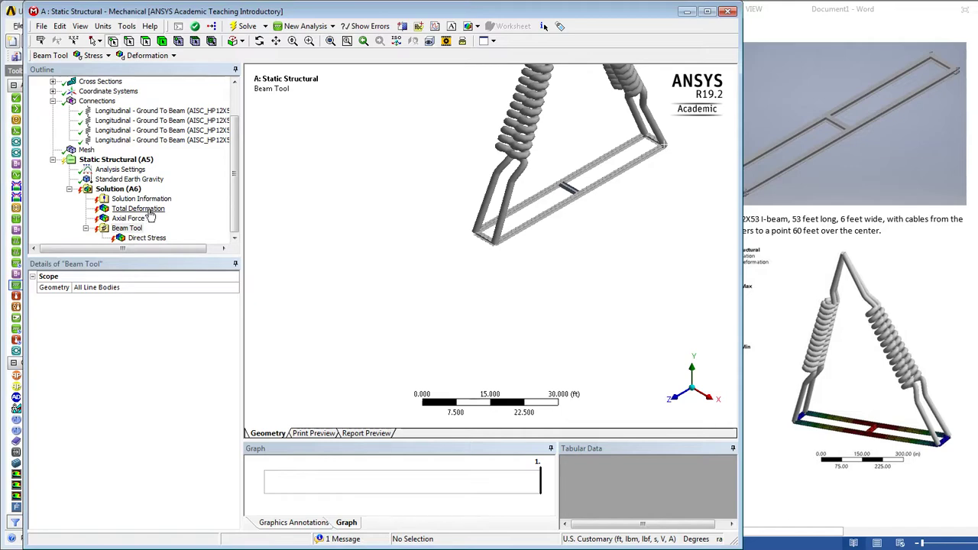
Run a first solve of the model from the Solution branch
{"action": "left_click", "coordinate": [115, 191]}
{"action": "right_click", "coordinate": [114, 191]}
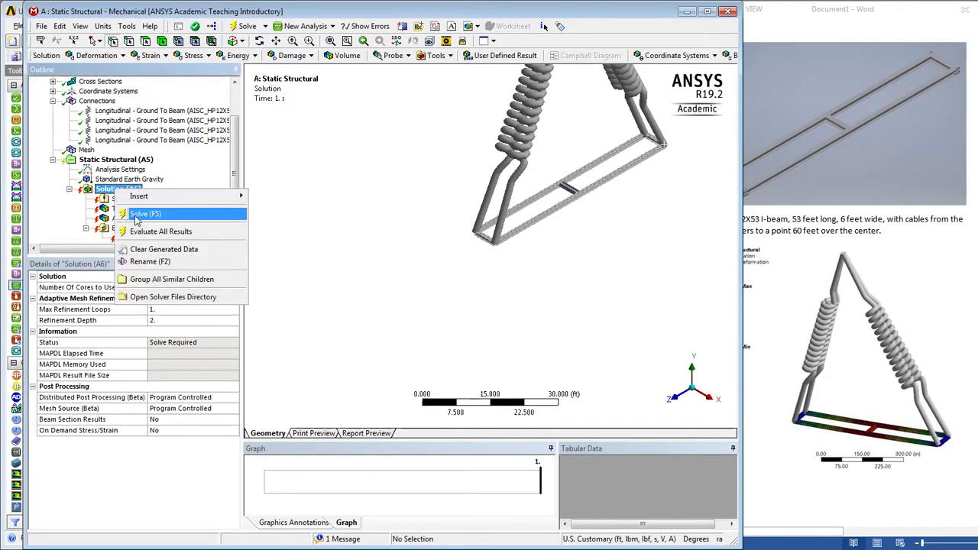
{"action": "left_click", "coordinate": [139, 218]}
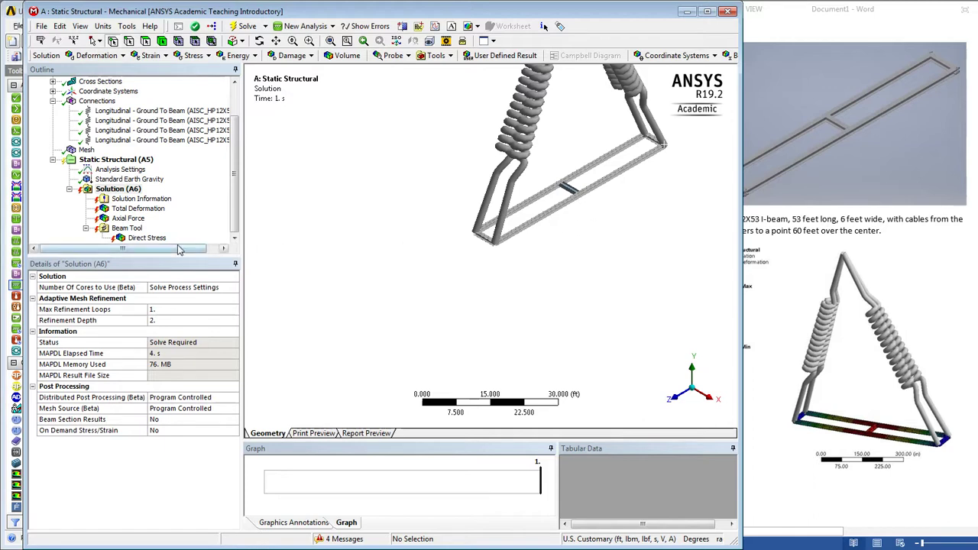
{"action": "left_click", "coordinate": [236, 237]}
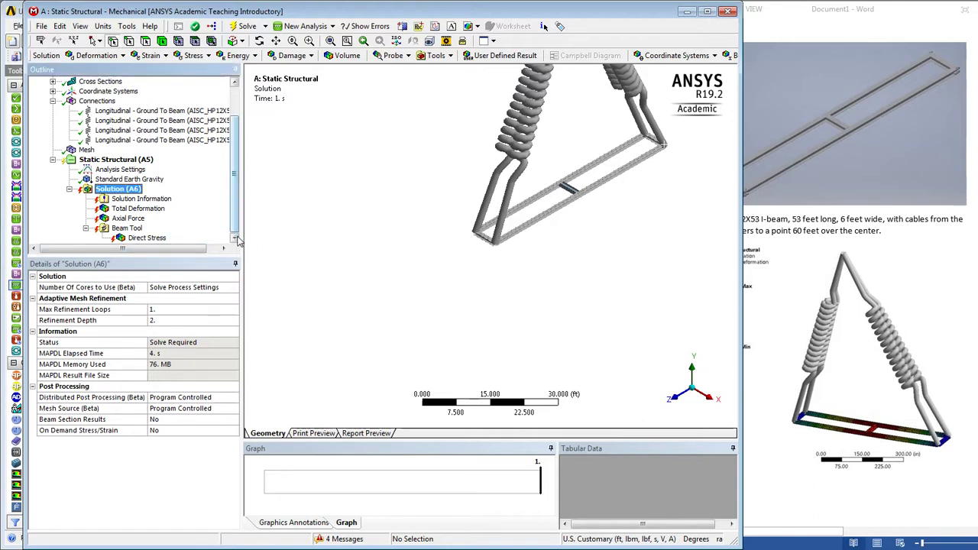
Turn Weak Springs on in Analysis Settings and re-solve until Done
{"action": "left_click", "coordinate": [120, 169]}
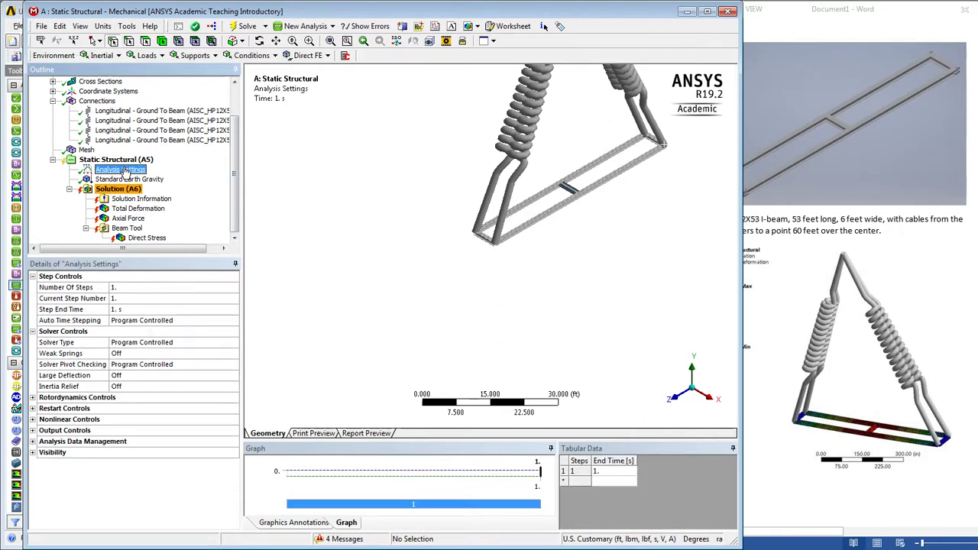
{"action": "left_click", "coordinate": [117, 357]}
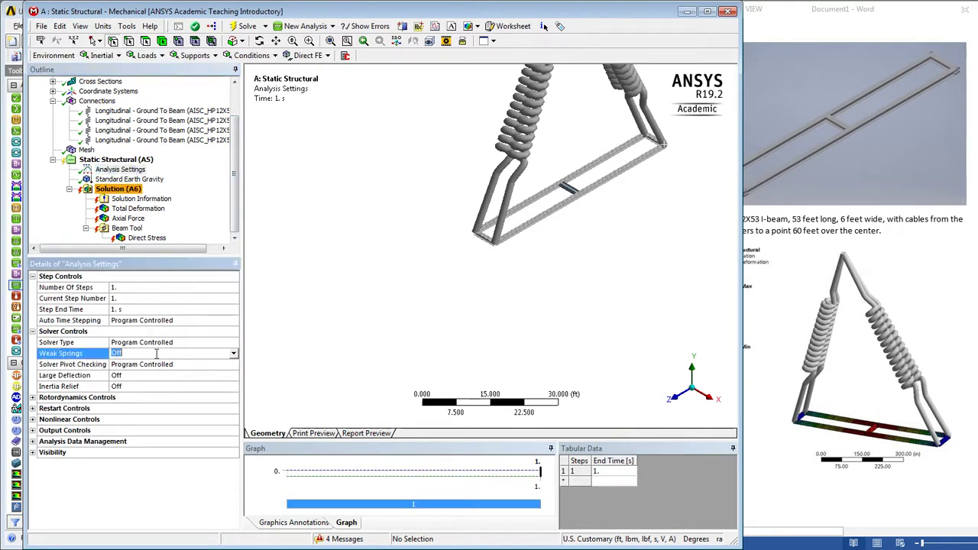
{"action": "left_click", "coordinate": [233, 354]}
{"action": "left_click", "coordinate": [219, 372]}
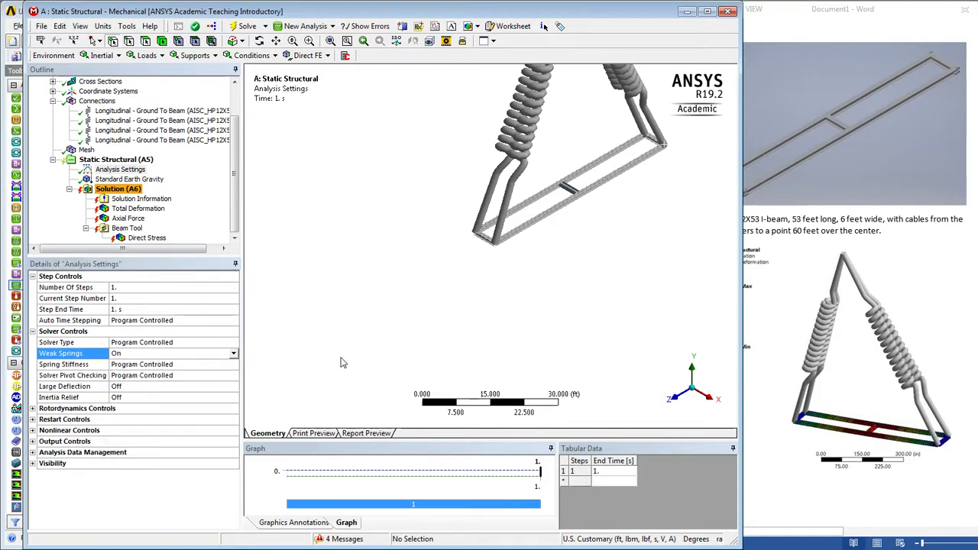
{"action": "right_click", "coordinate": [118, 188]}
{"action": "left_click", "coordinate": [145, 214]}
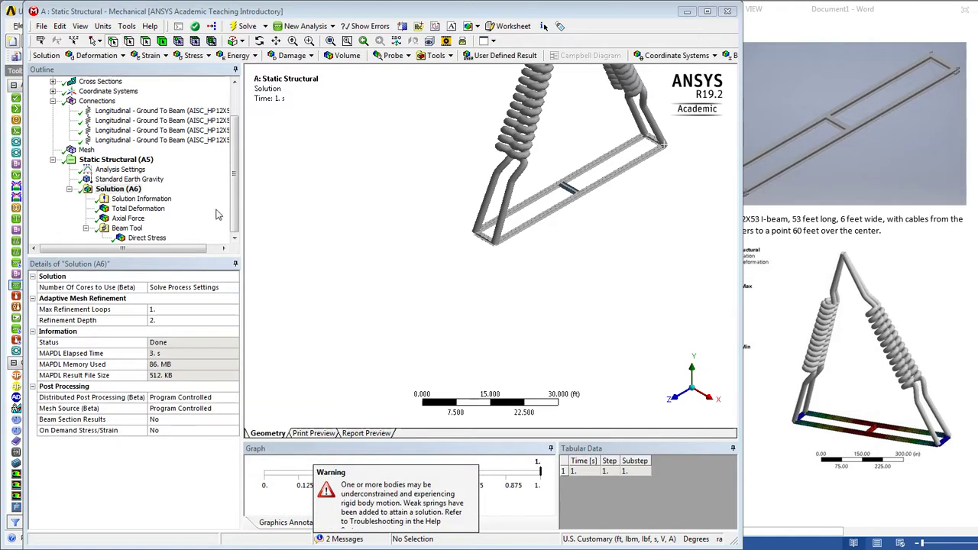
Show Total Deformation in U.S. Customary inches, peaking at 1.0929 in, zoomed on the frame
{"action": "left_click", "coordinate": [129, 211]}
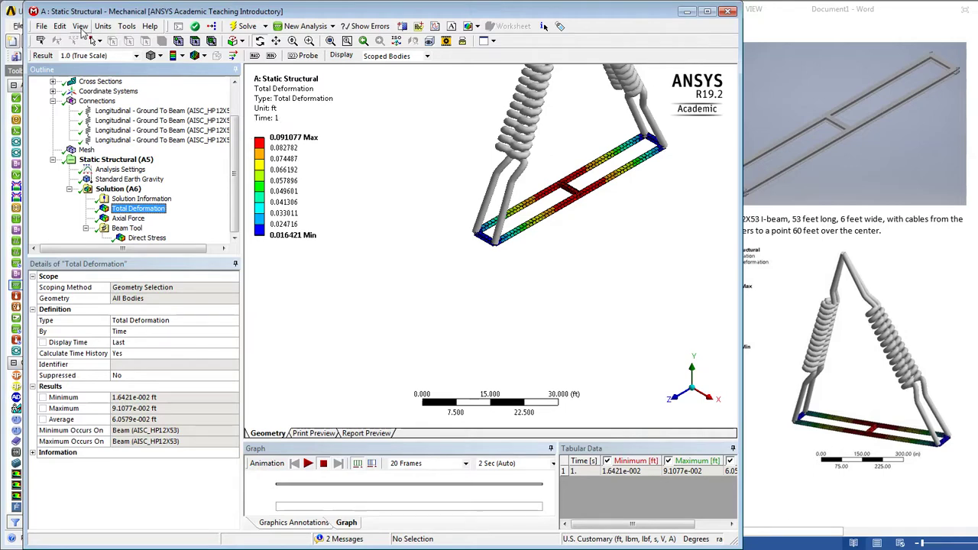
{"action": "left_click", "coordinate": [104, 26]}
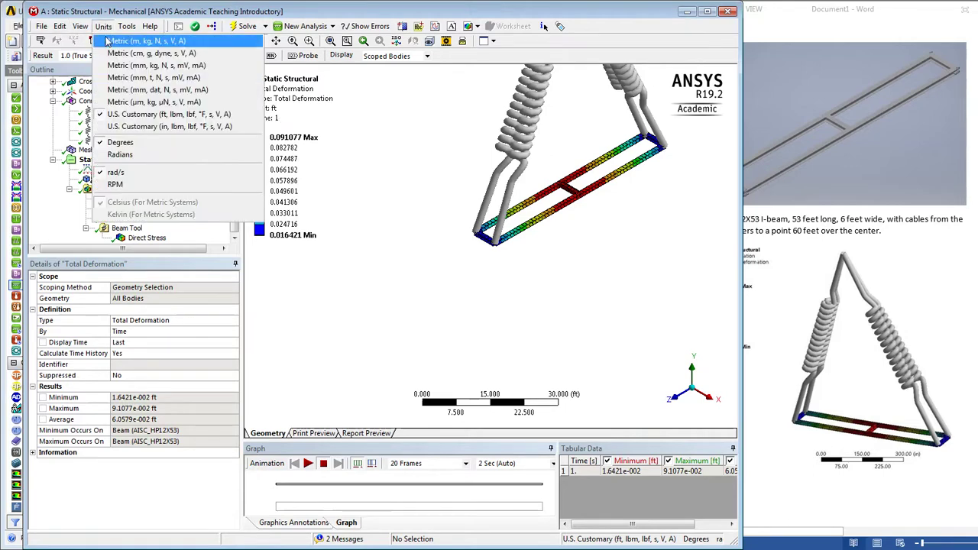
{"action": "left_click", "coordinate": [128, 126]}
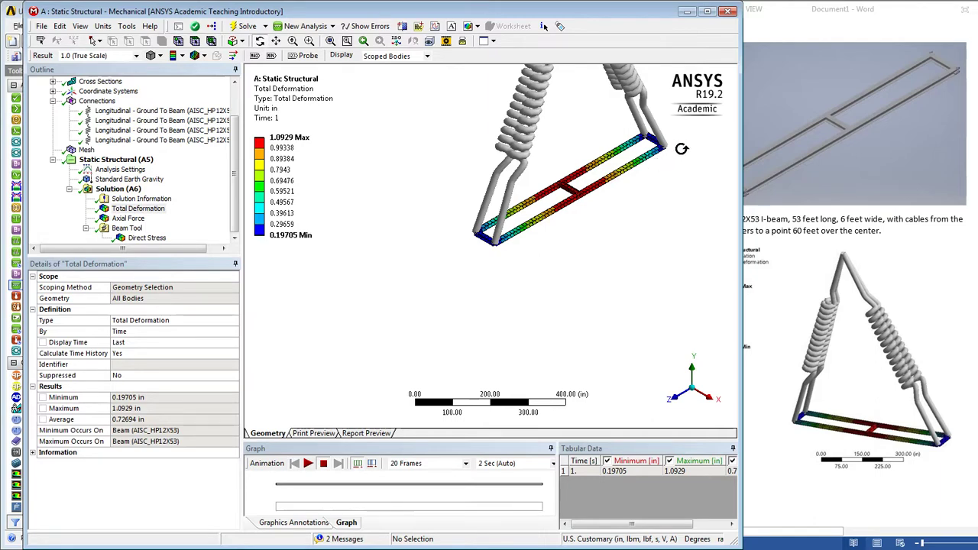
{"action": "scroll", "coordinate": [682, 149], "scroll_direction": "up", "scroll_amount": 6}
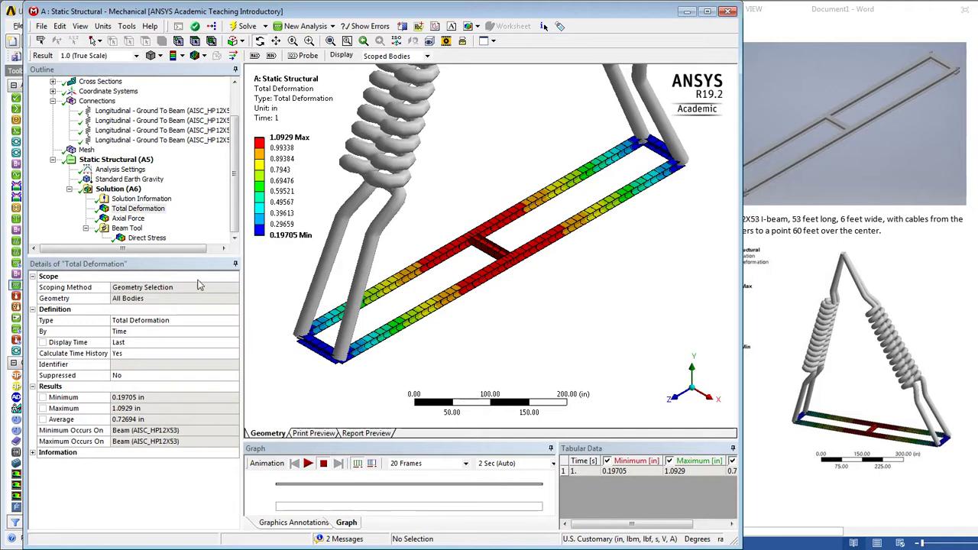
Review the gravity load and total deformation, then display the Axial Force result
{"action": "left_click", "coordinate": [122, 179]}
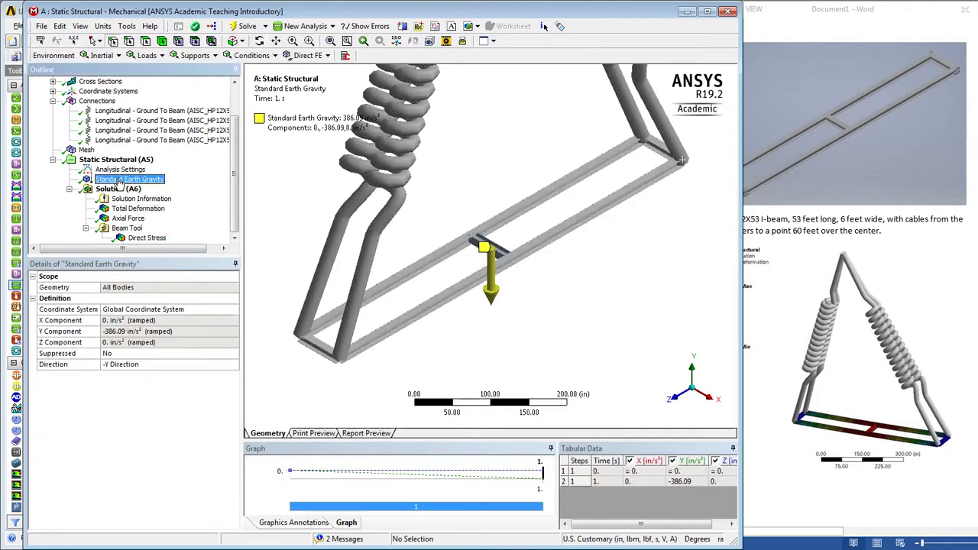
{"action": "left_click", "coordinate": [300, 388]}
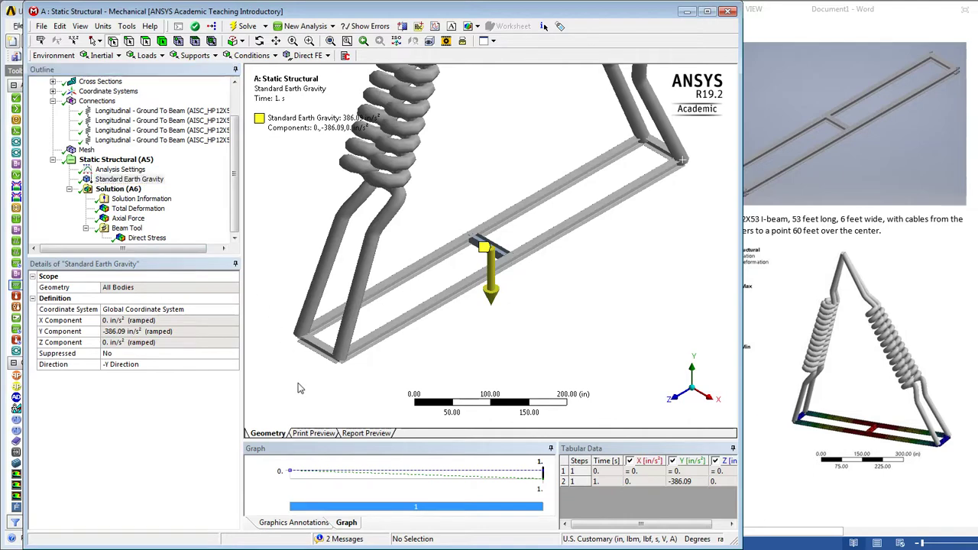
{"action": "left_click", "coordinate": [137, 211]}
{"action": "left_click", "coordinate": [129, 219]}
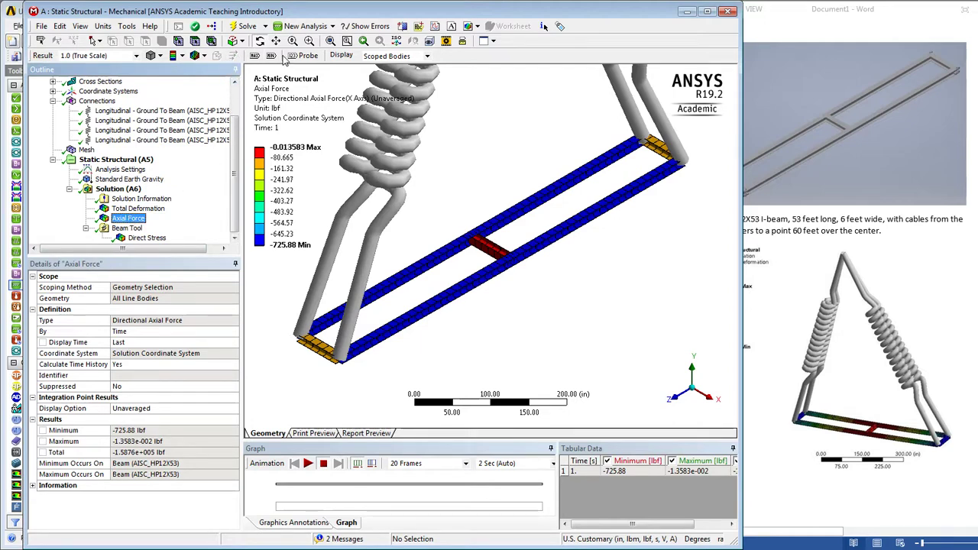
Probe axial forces of -725.88 and -82.168 lbf, then show the Direct Stress contour
{"action": "left_click", "coordinate": [304, 56]}
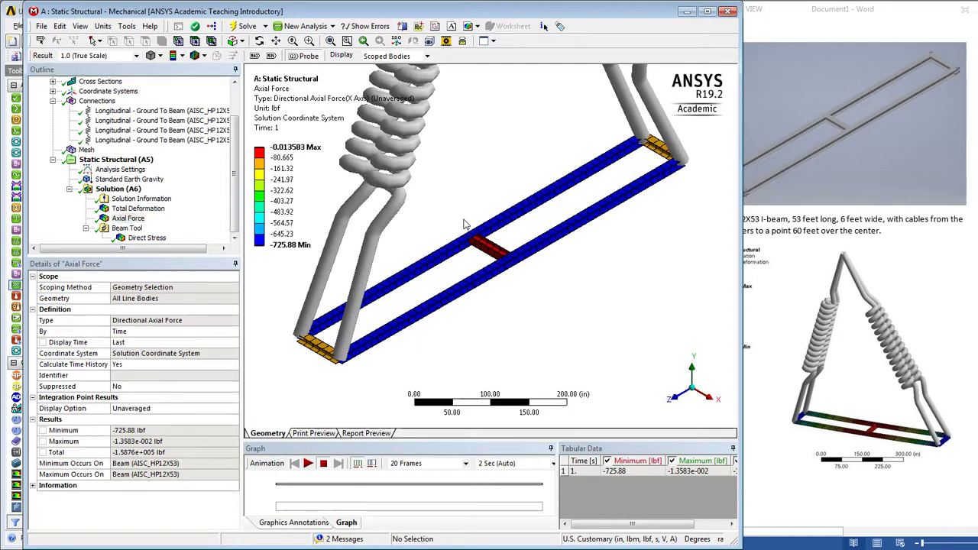
{"action": "left_click", "coordinate": [457, 249]}
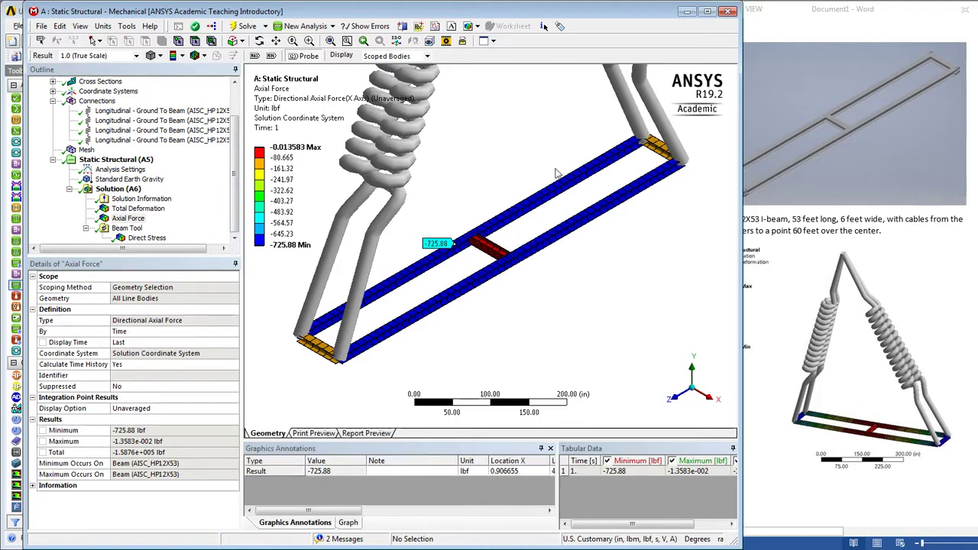
{"action": "left_click", "coordinate": [657, 149]}
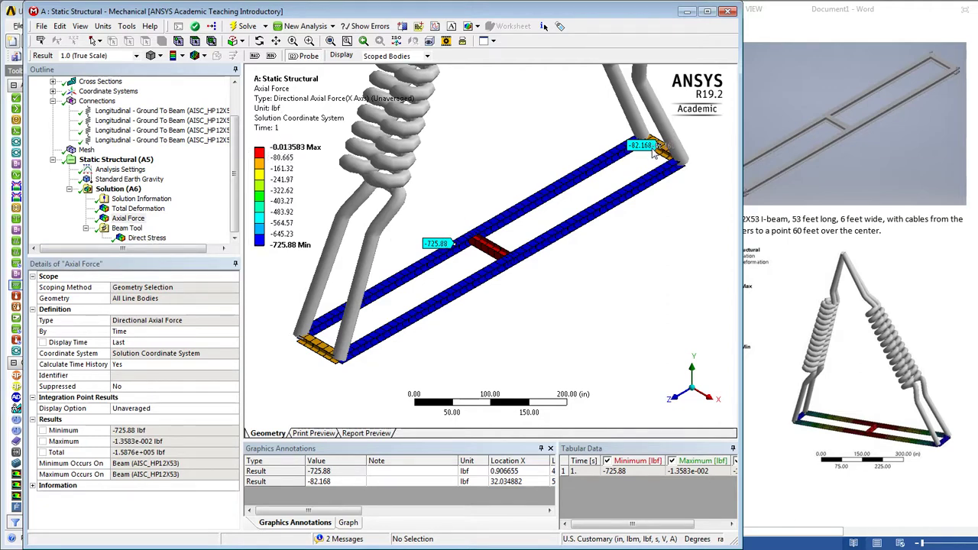
{"action": "left_click", "coordinate": [132, 238]}
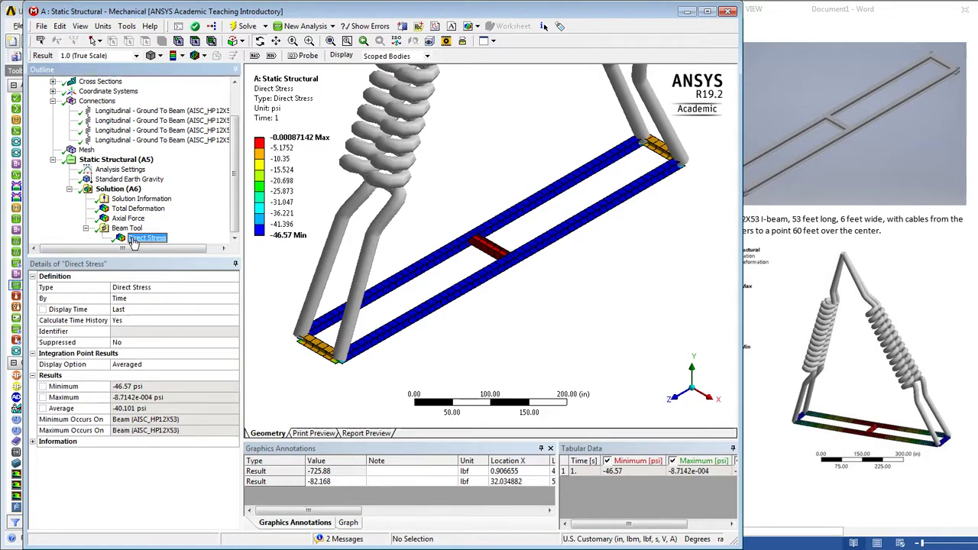